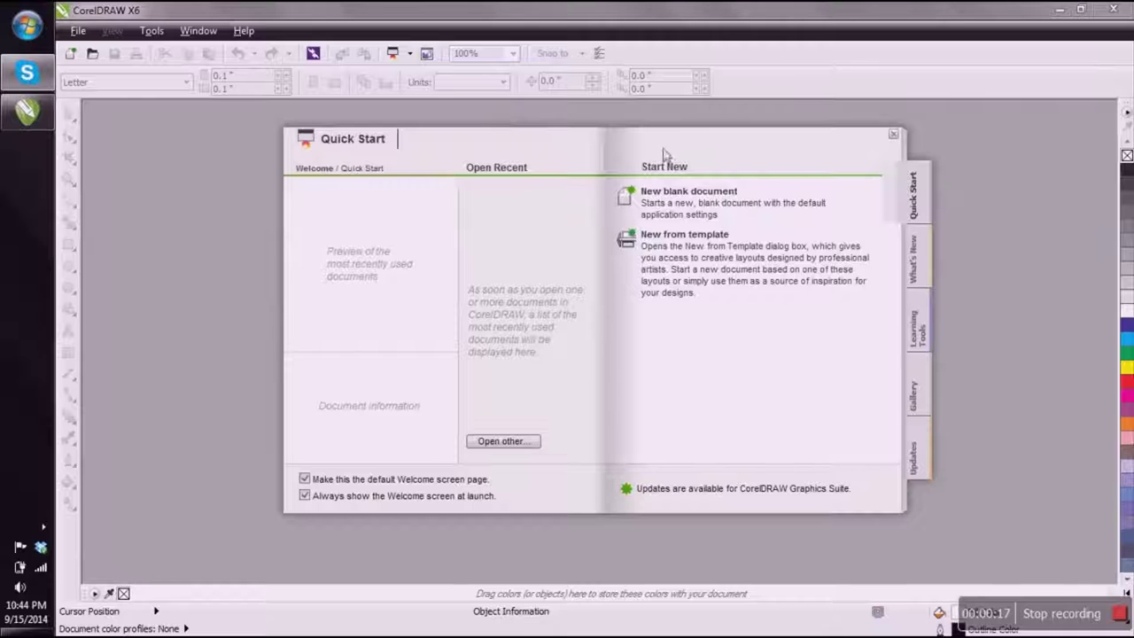
Step: Create a new blank Letter-size document in RGB at 300 dpi
click(662, 194)
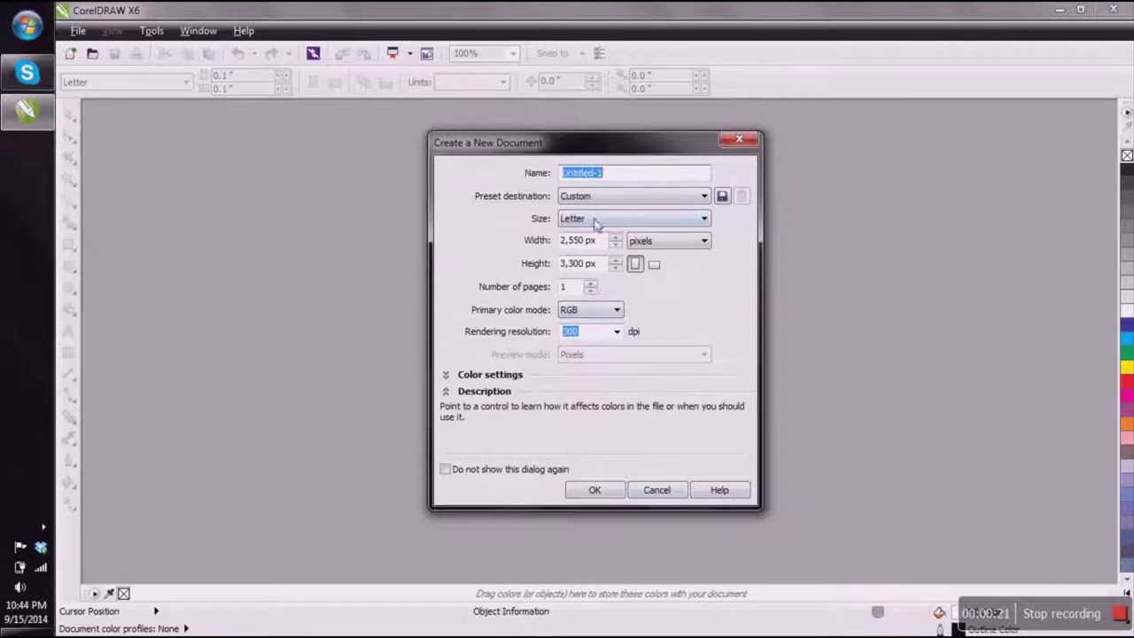
click(595, 492)
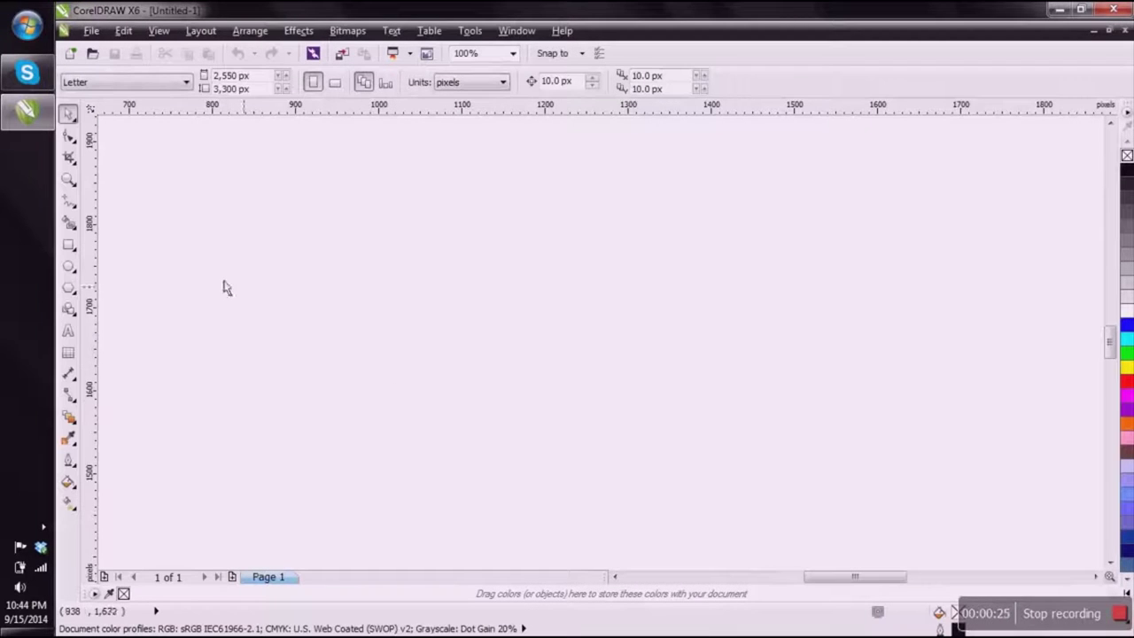
Step: Add artistic text in the page's upper left area with the lines "Welcome" and "Now We will learn about"
click(68, 331)
scroll(266, 372, down, 5)
scroll(292, 337, up, 1)
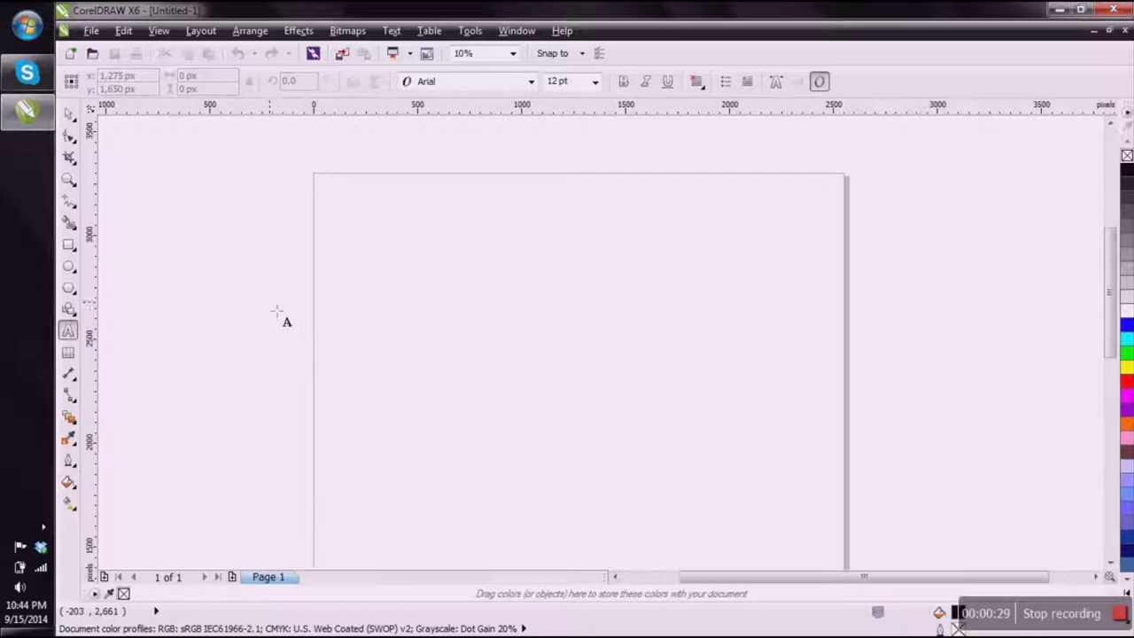
click(360, 291)
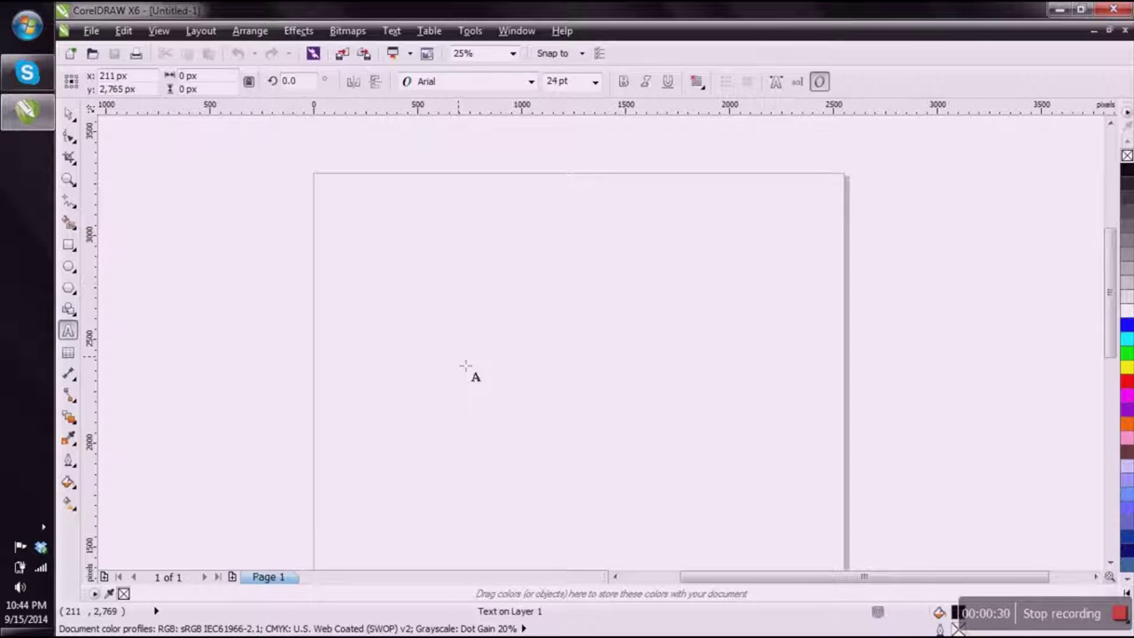
text(Welco)
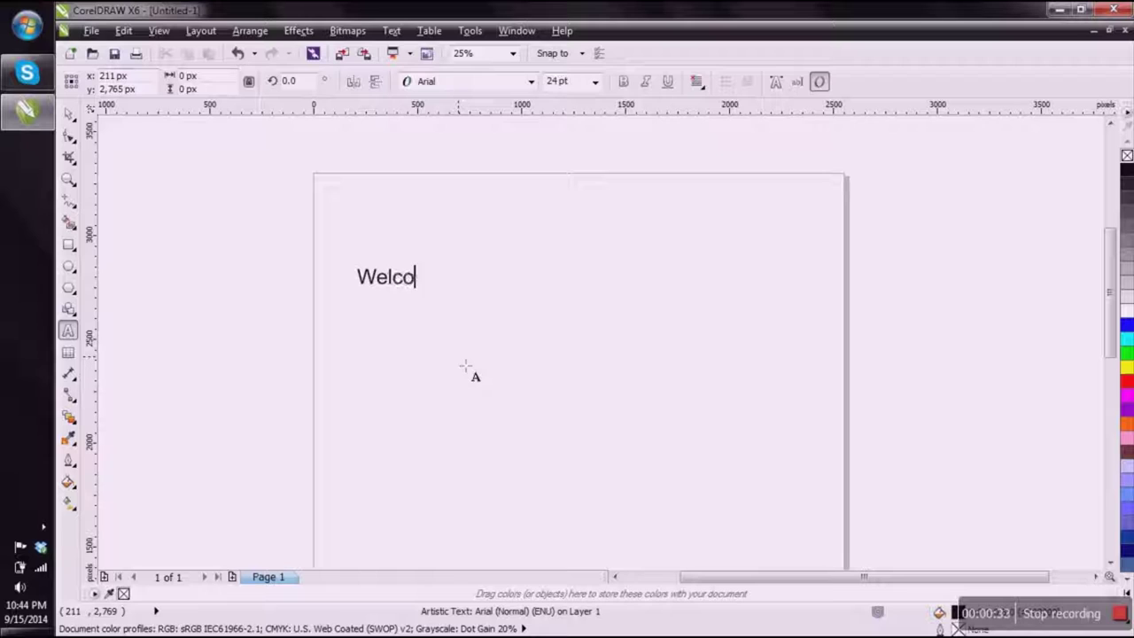
text(me)
key(Return)
text(N)
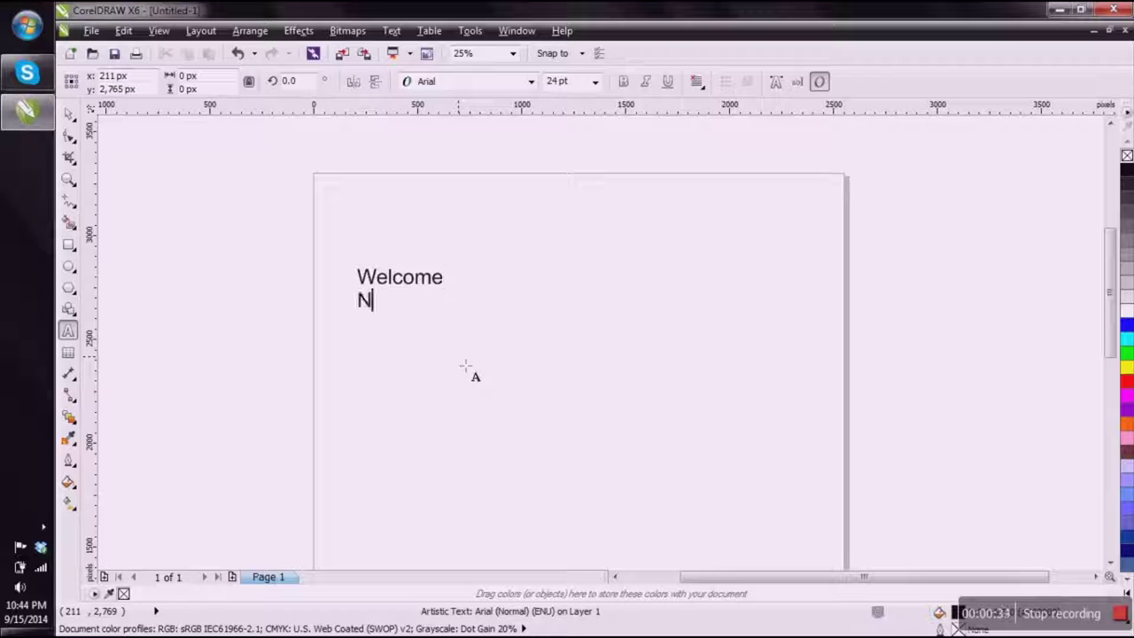
text(ow We )
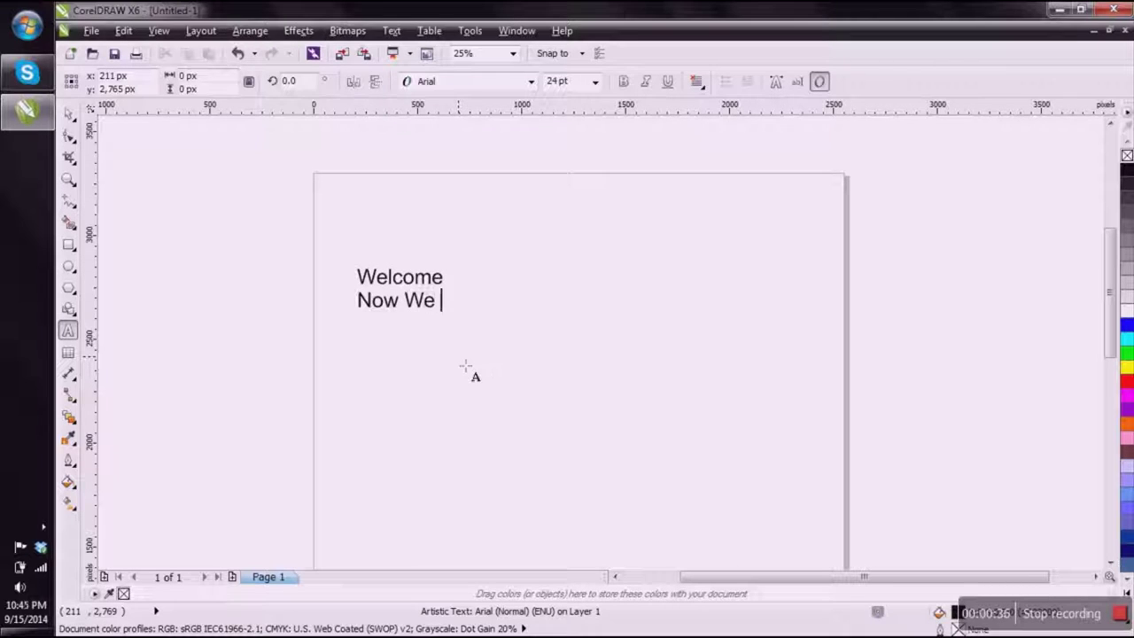
text(will lea)
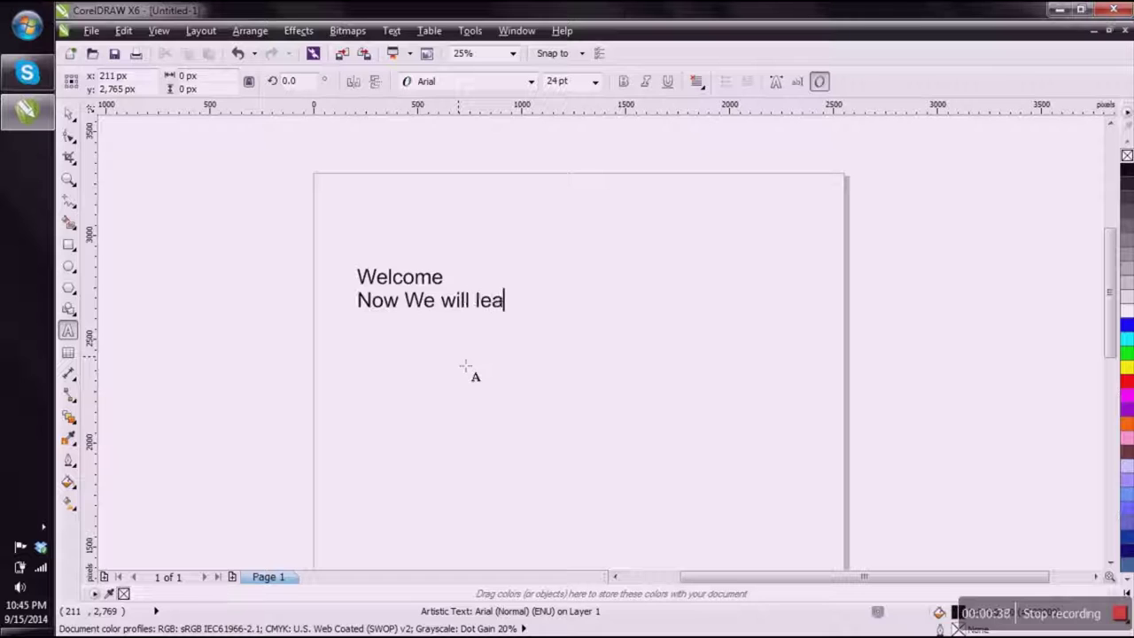
text(rn abo)
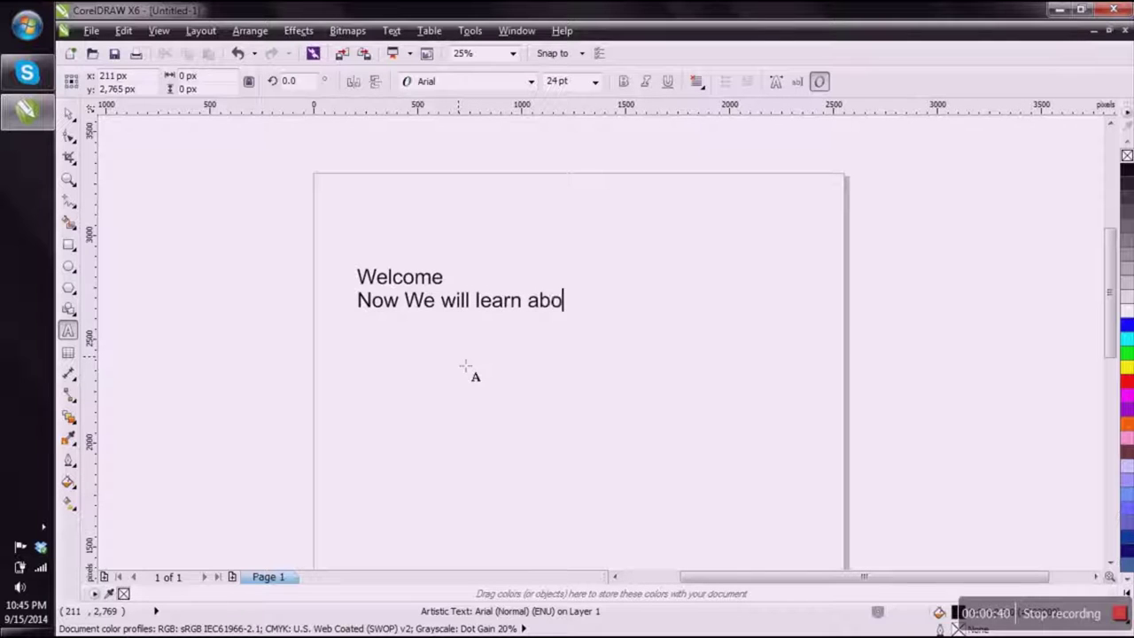
text(ut)
key(Return)
Step: Continue the text with the lines "how to create 3D eye using" and "CorelDraw"
text(ho)
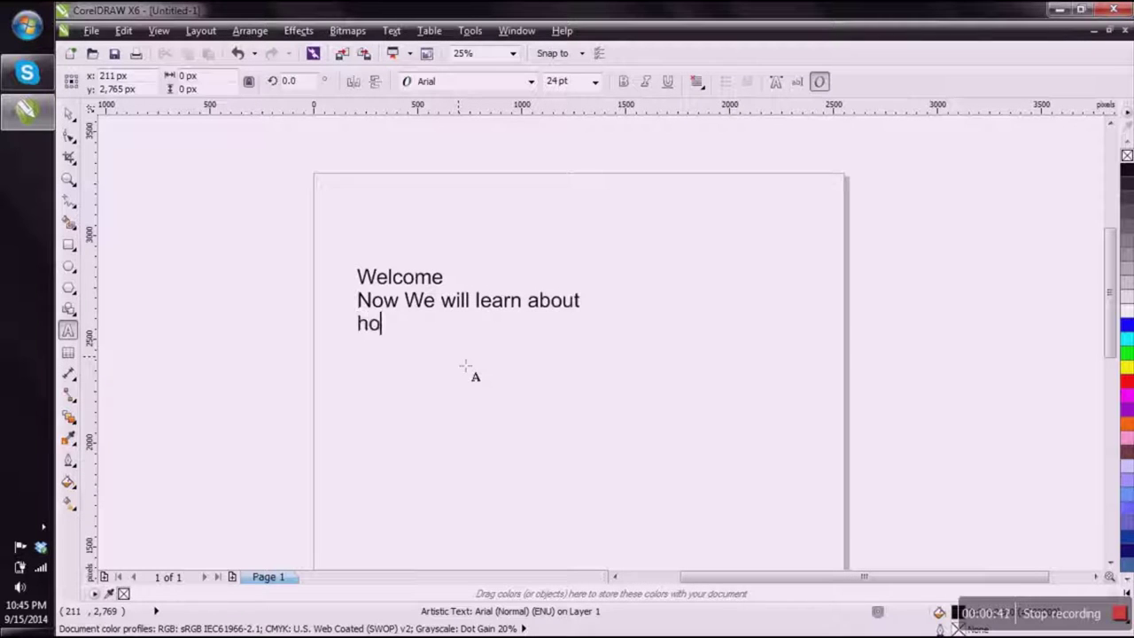
text(w to create )
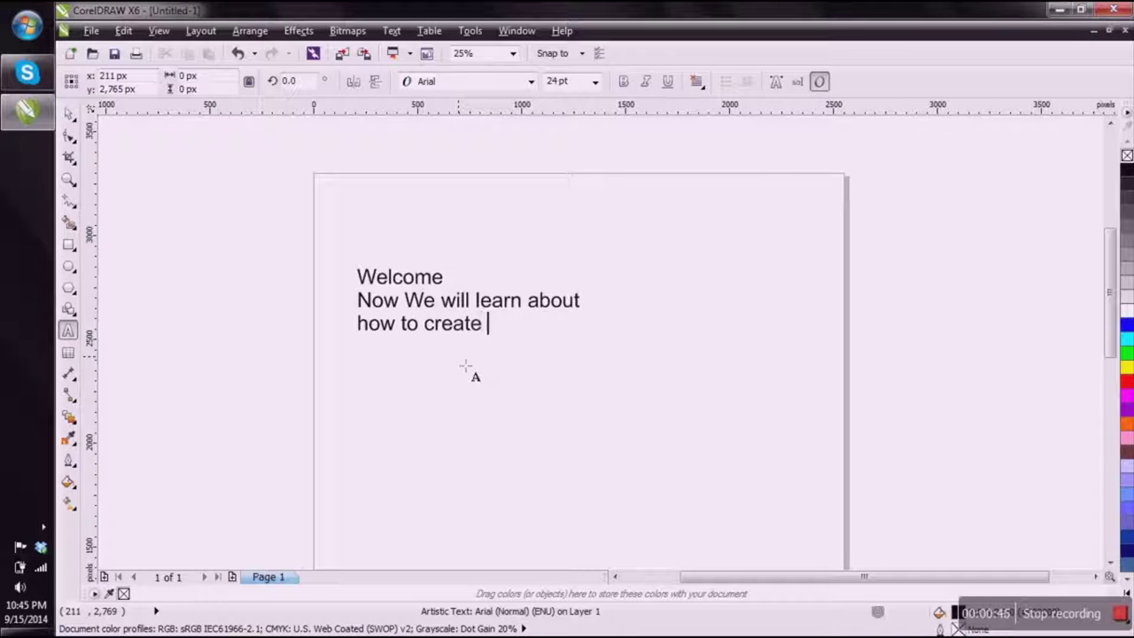
text(3D )
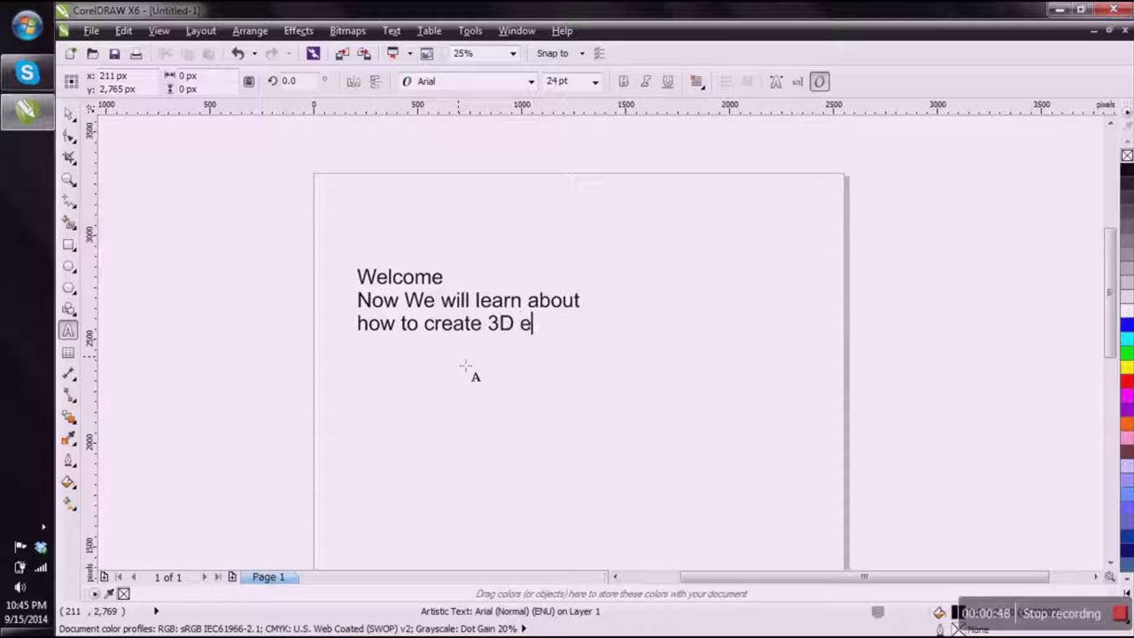
text(eye using)
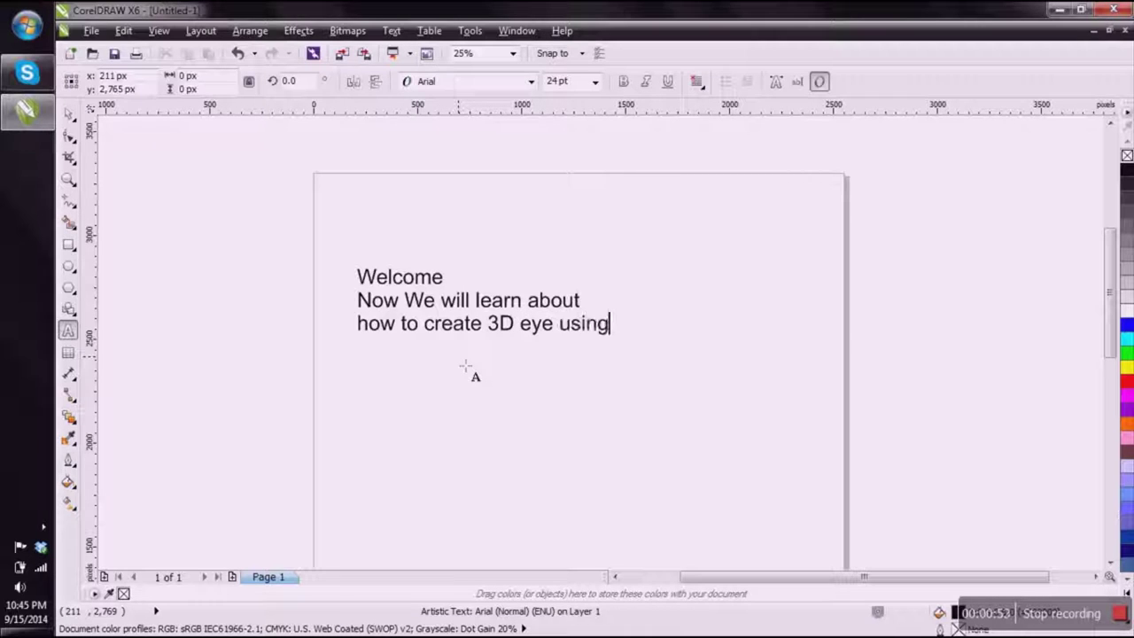
key(Return)
text(Cor)
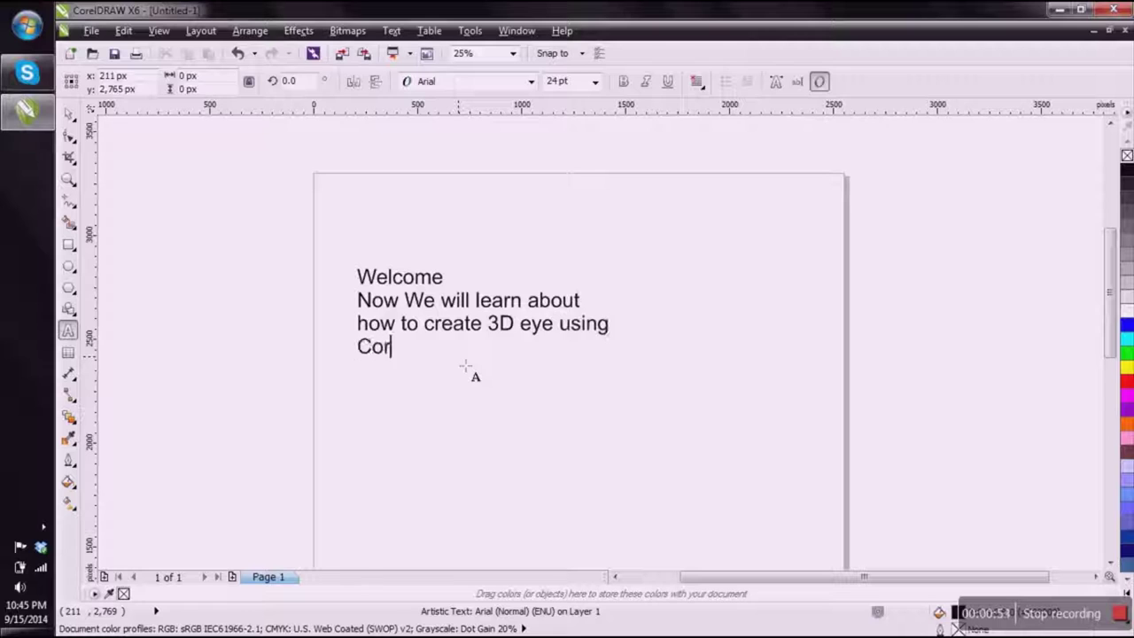
text(el)
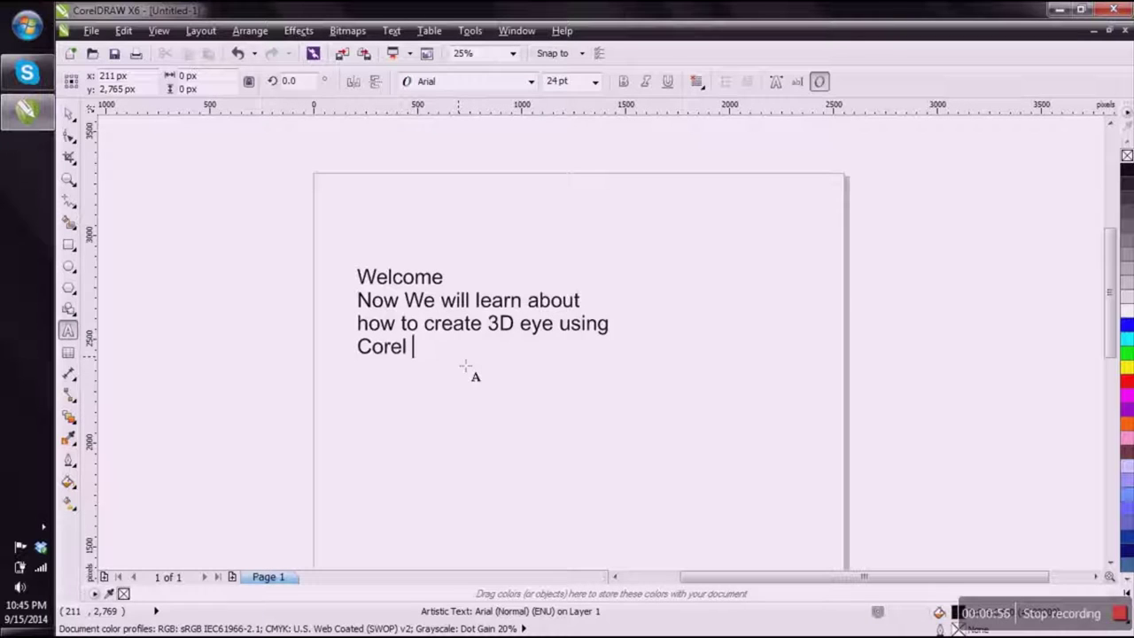
text(Draw)
key(Escape)
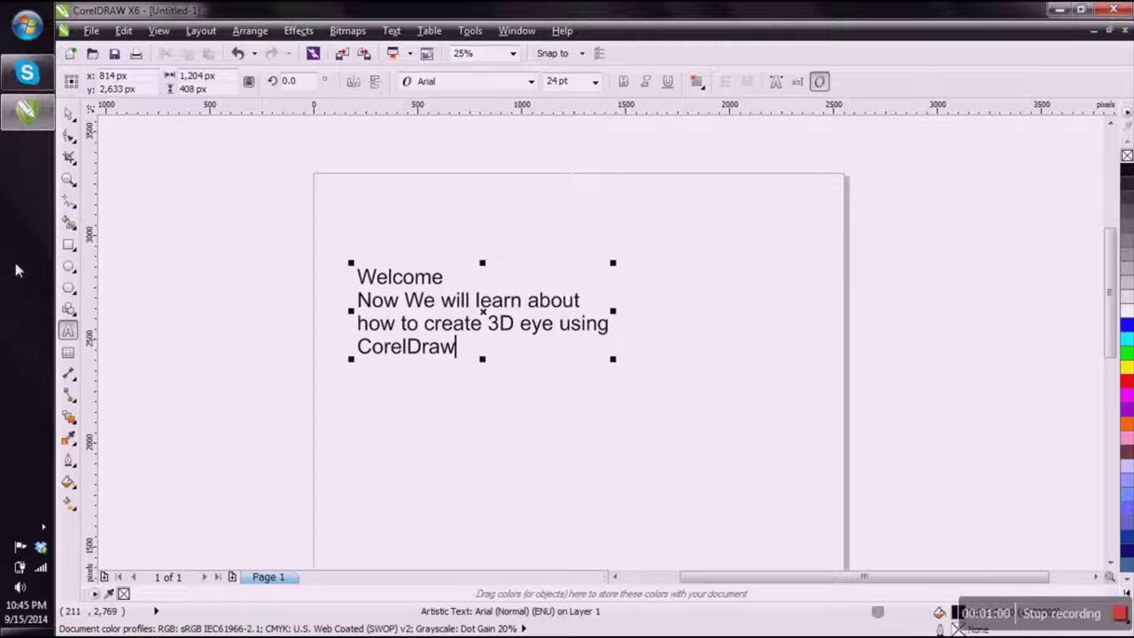
Step: Move the text block up and to the left so most of it lies outside the page, and deselect it
click(71, 115)
click(294, 271)
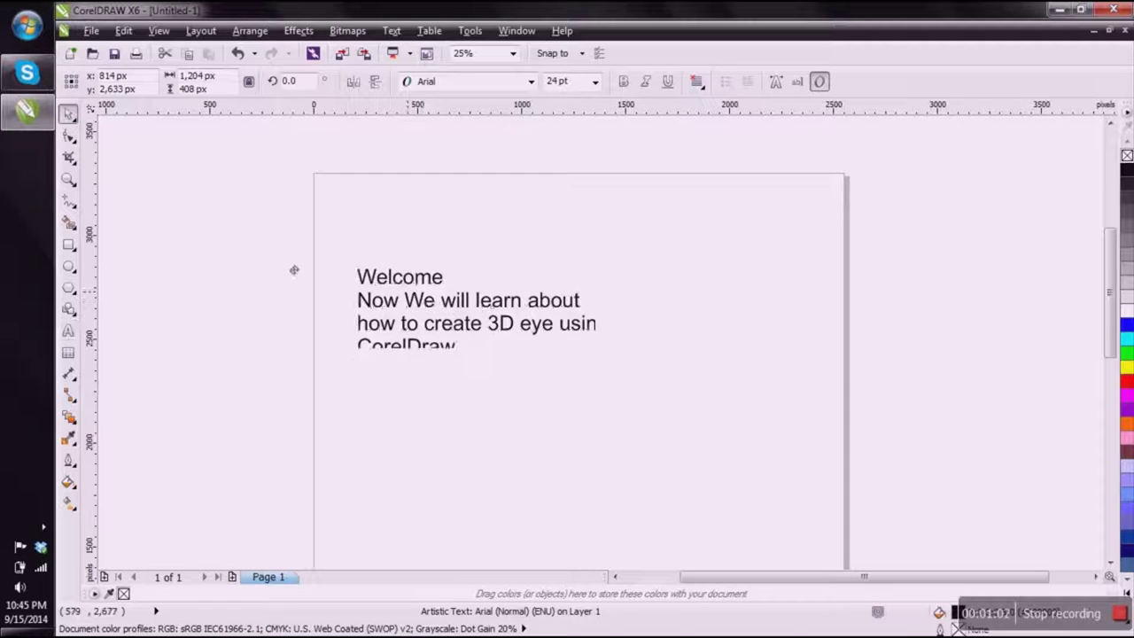
drag(294, 270, 210, 247)
click(200, 332)
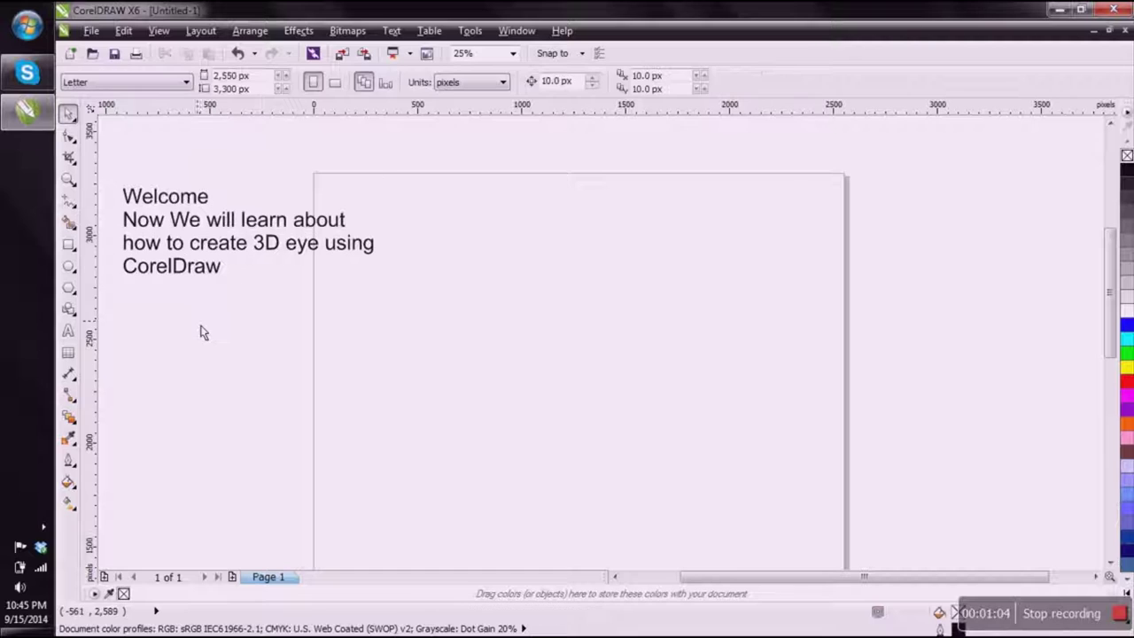
Step: Append a blank line and the line "1. create a circle" to the end of the text block
double_click(220, 271)
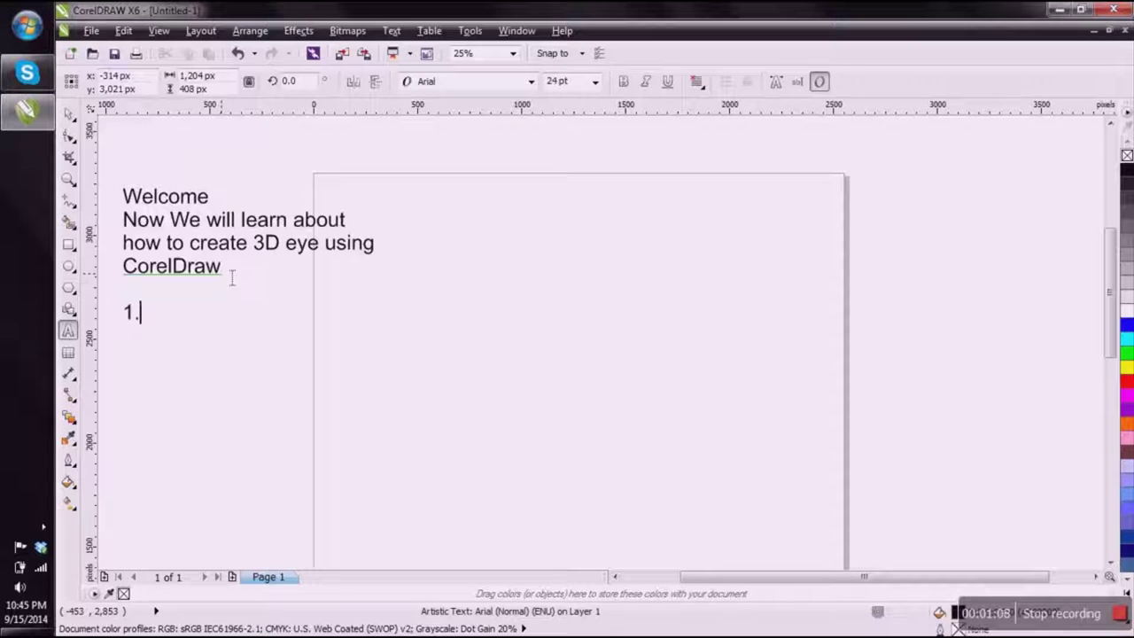
text(1. create a ci)
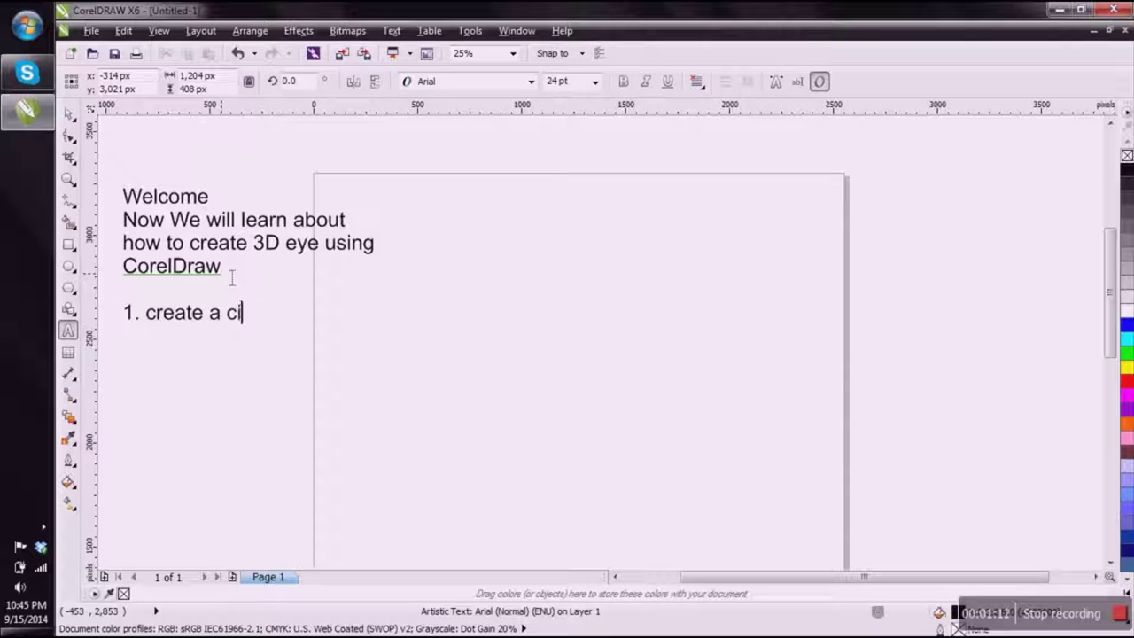
text(rcle)
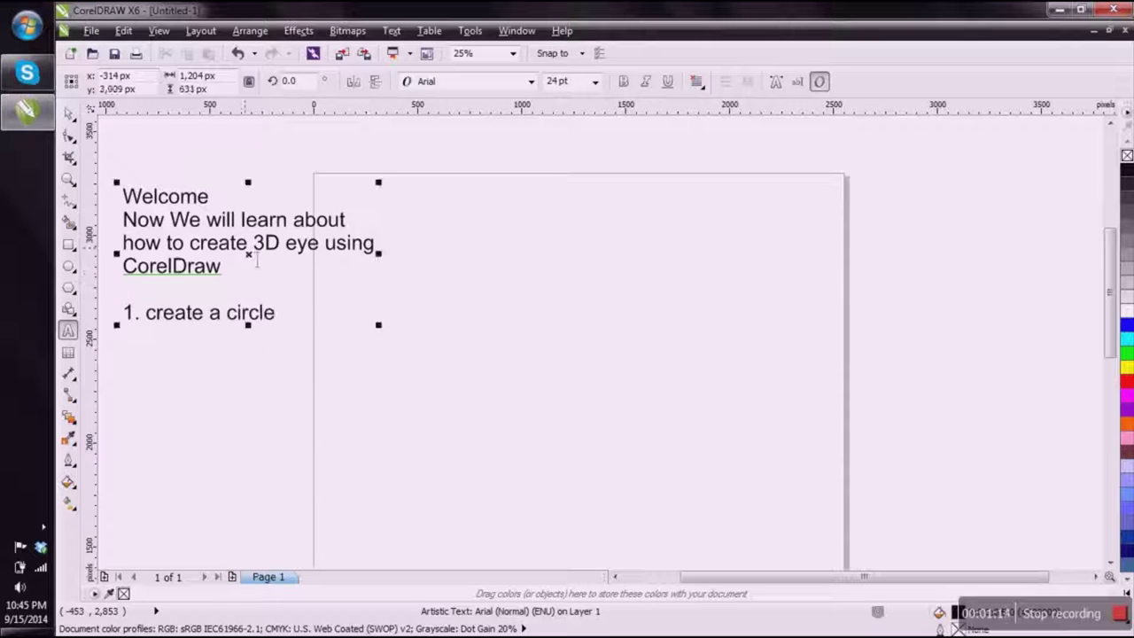
click(70, 115)
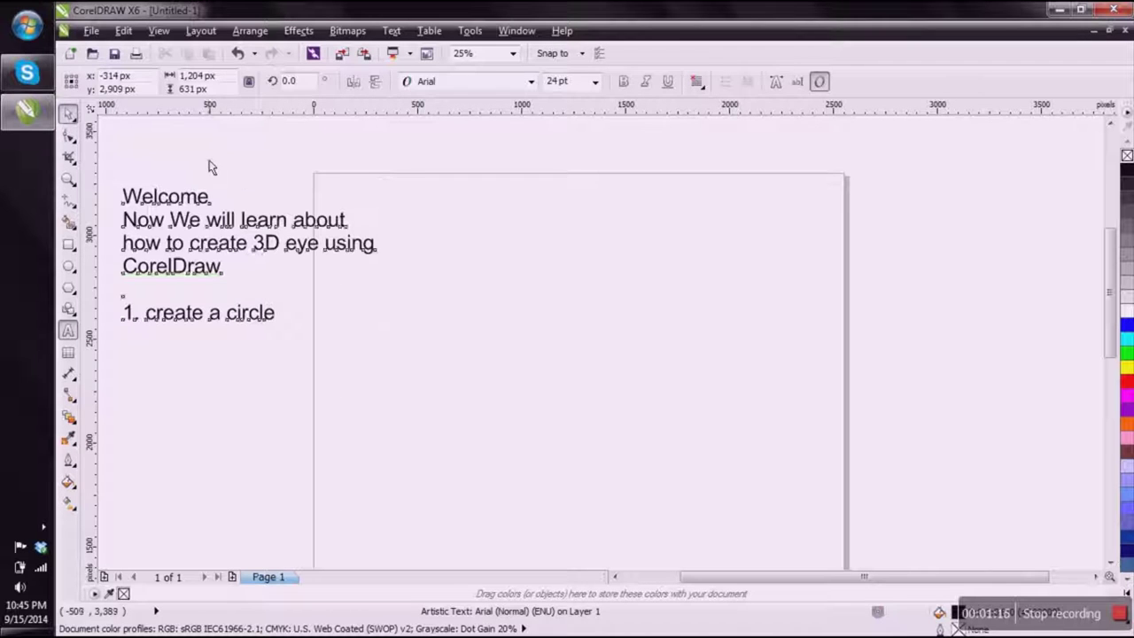
click(210, 170)
Step: Draw a circle about 920 by 940 px and center it on the page
click(68, 266)
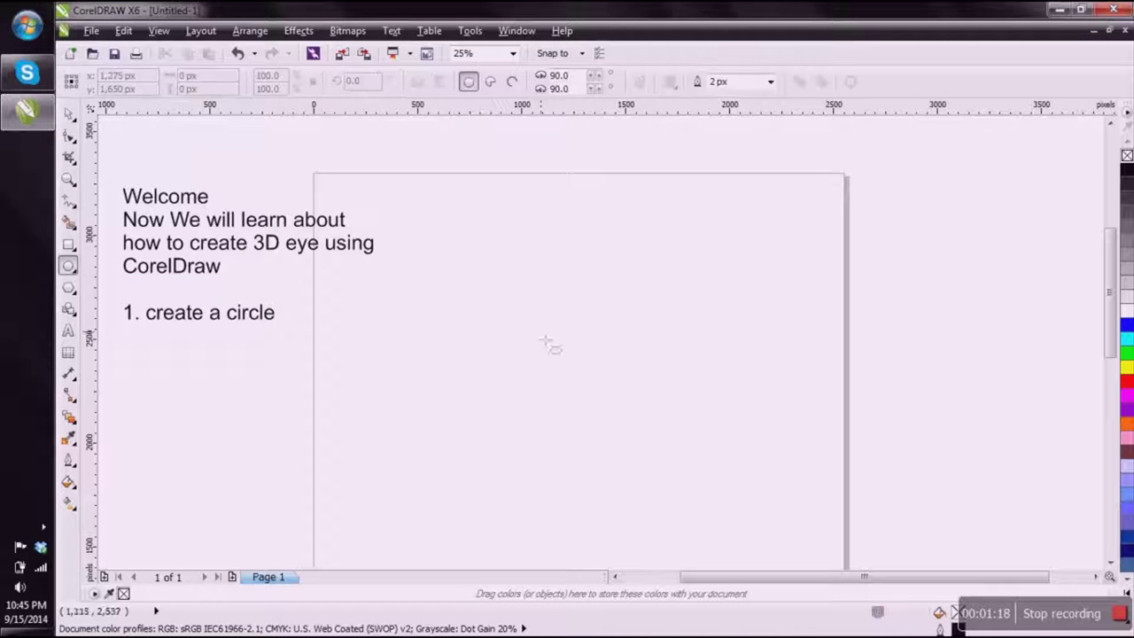
drag(497, 310, 694, 524)
scroll(582, 355, down, 2)
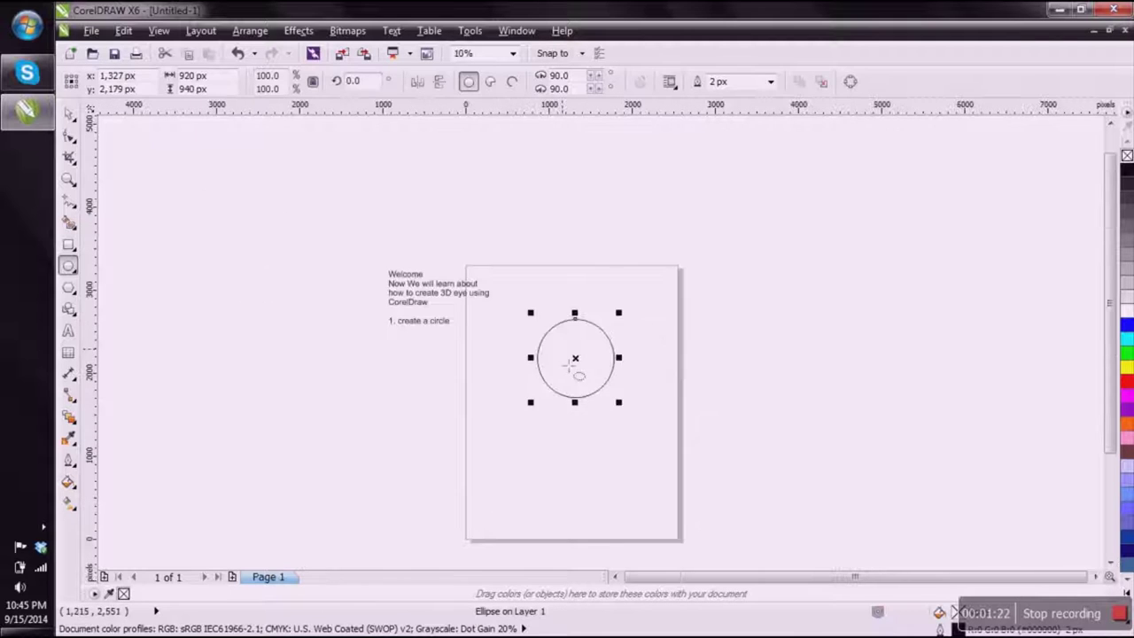
scroll(579, 376, up, 2)
key(ctrl+z)
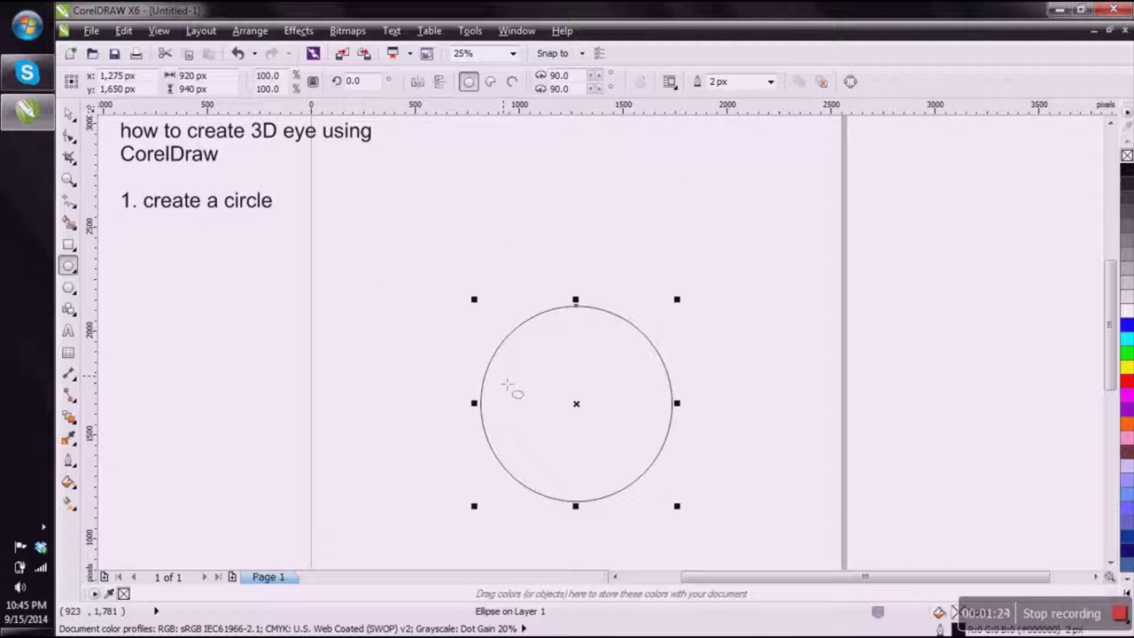
Step: Set the circle's width and height to 1000 px each
double_click(195, 76)
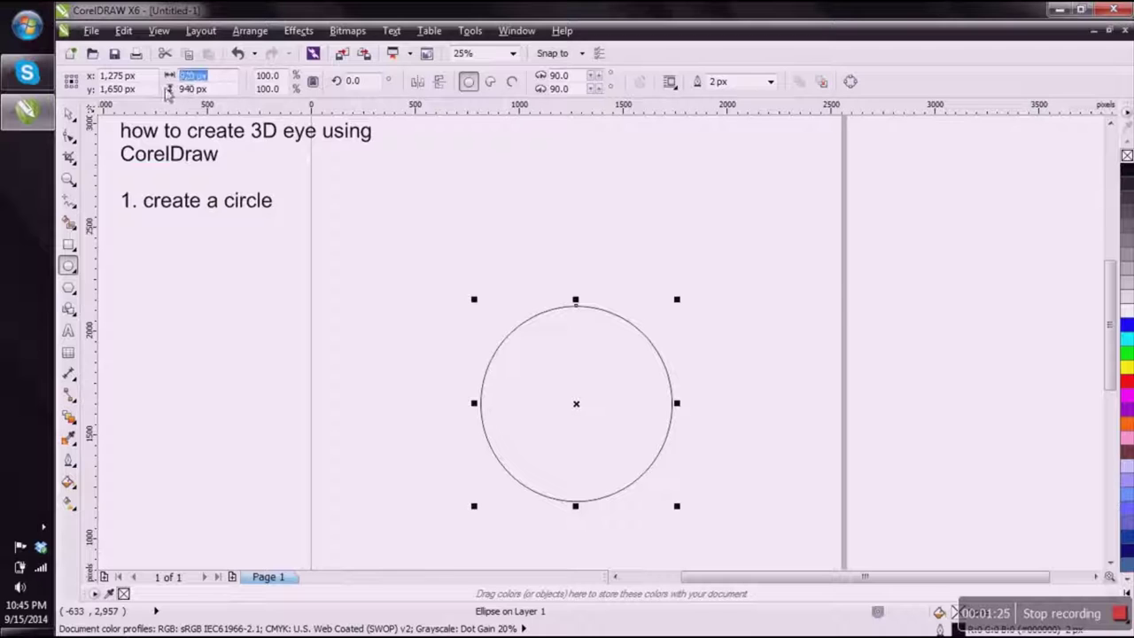
text(1000)
key(Tab)
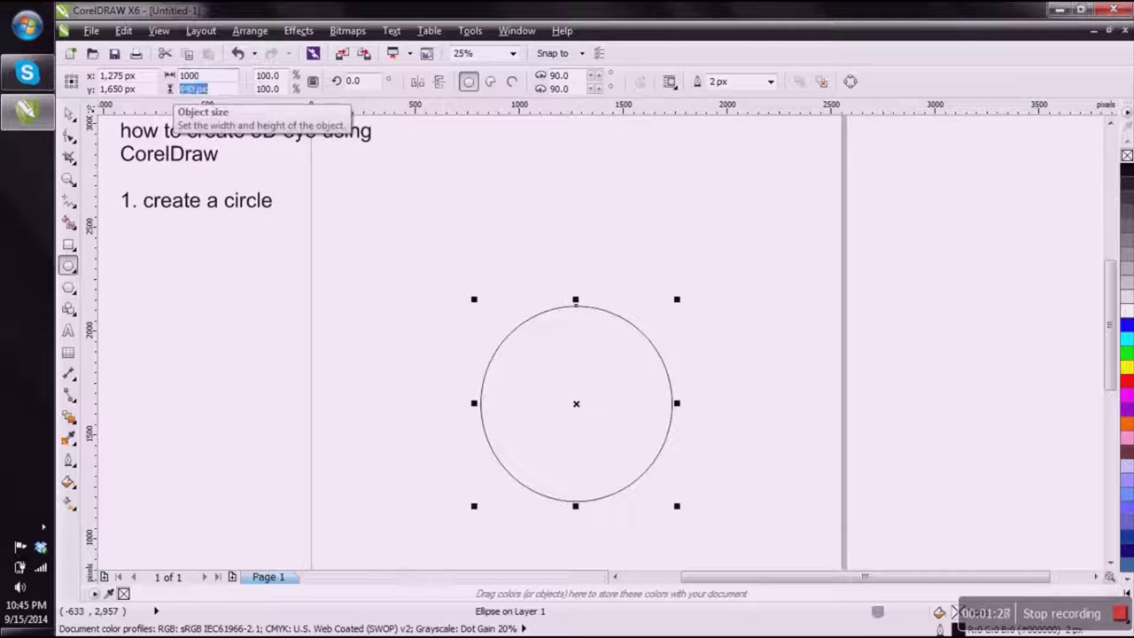
text(1000)
key(Return)
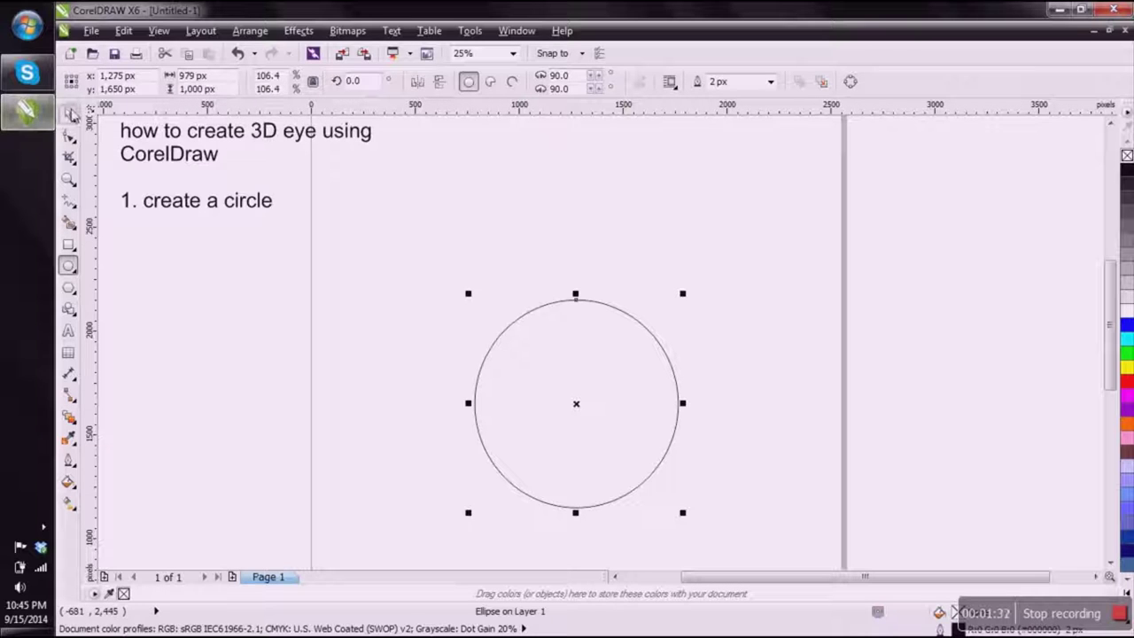
Step: Fill the circle with pink and remove its outline
key(space)
click(517, 240)
click(580, 359)
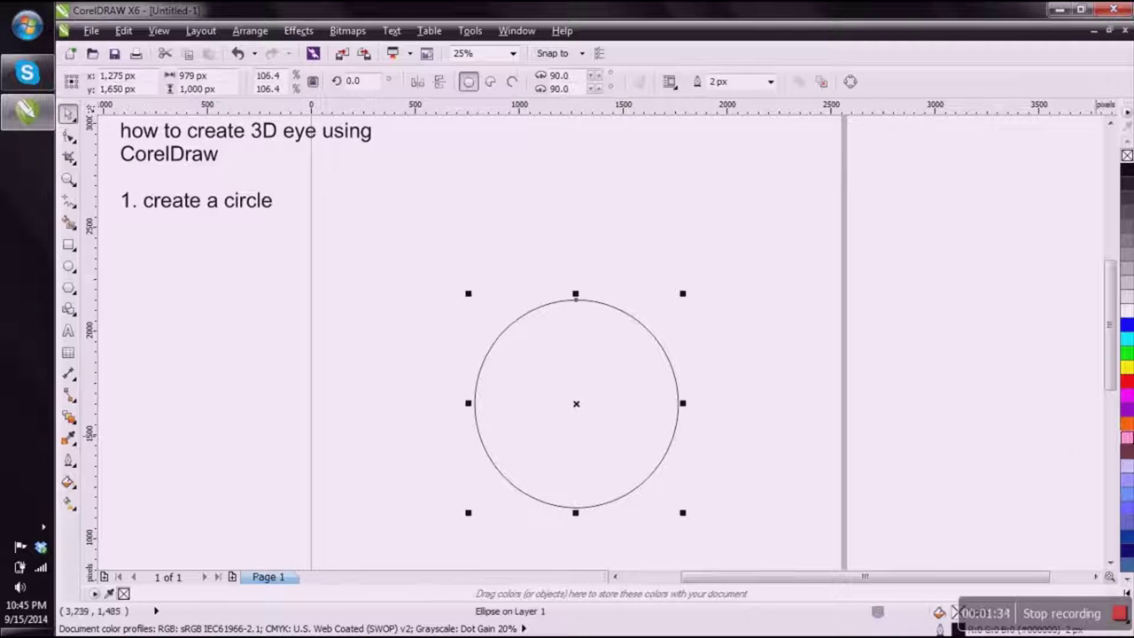
click(1127, 438)
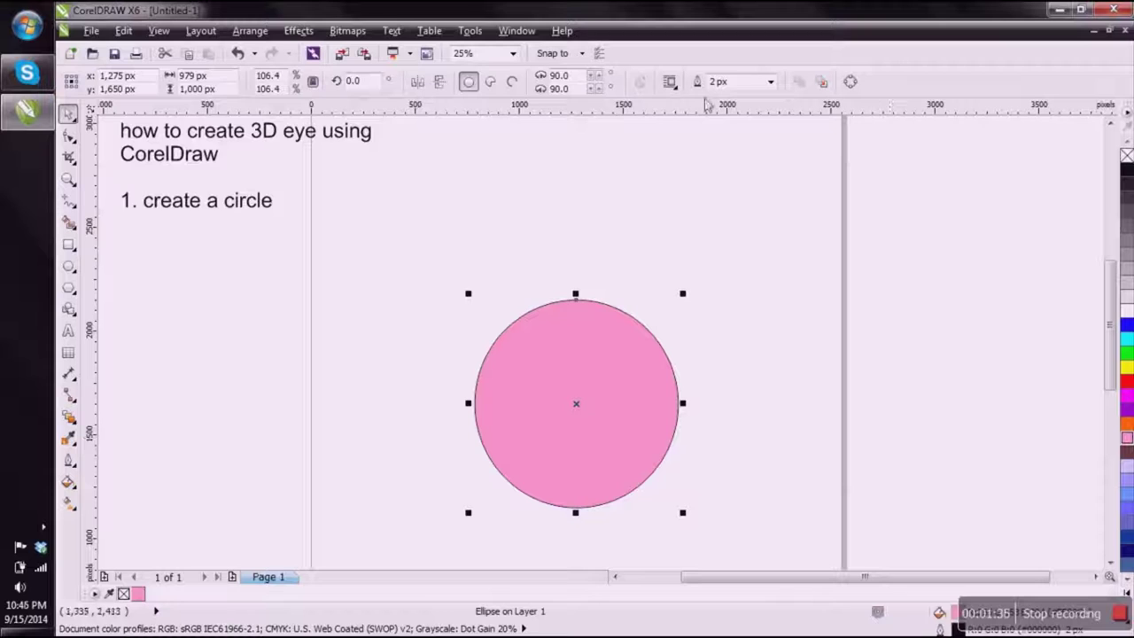
right_click(1126, 160)
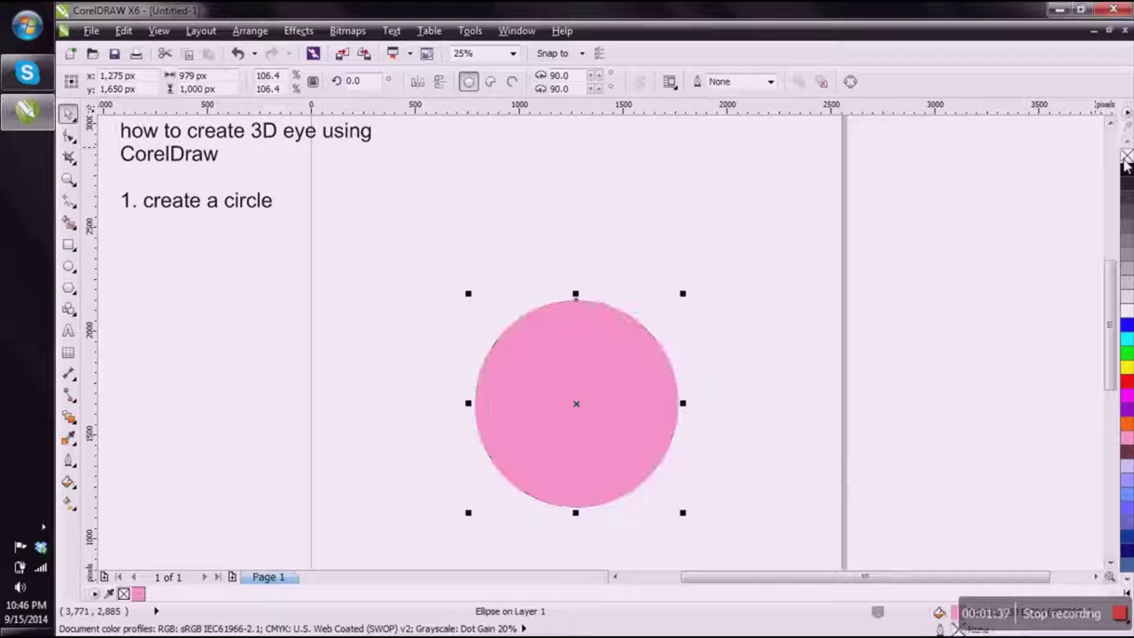
Step: Change the circle's uniform fill to the pale pink #FFE8F4
double_click(955, 617)
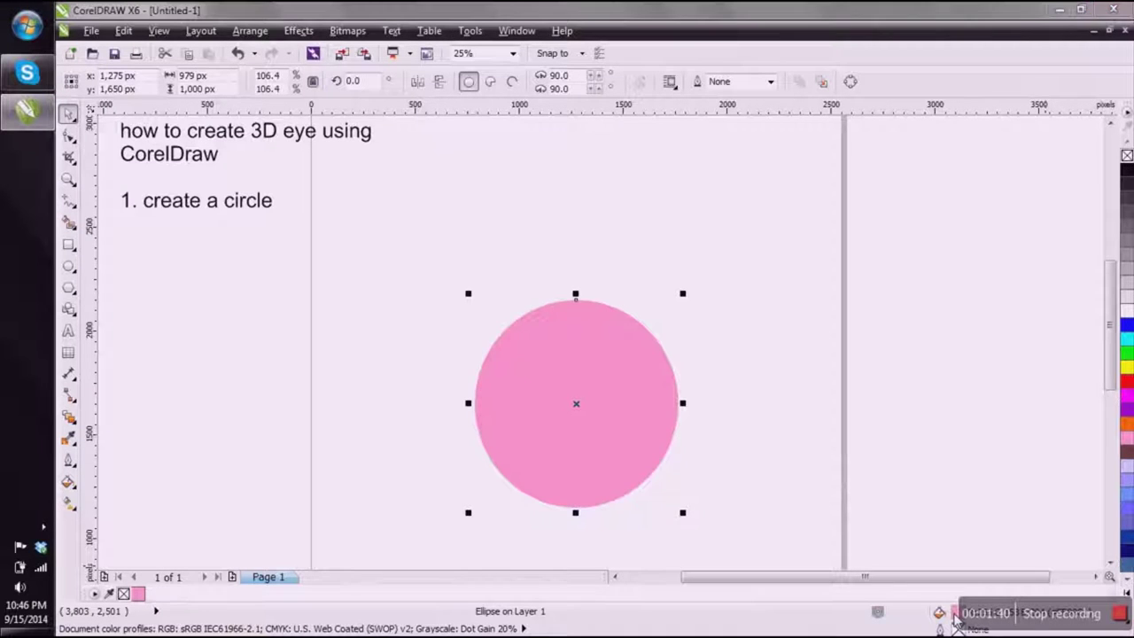
click(454, 199)
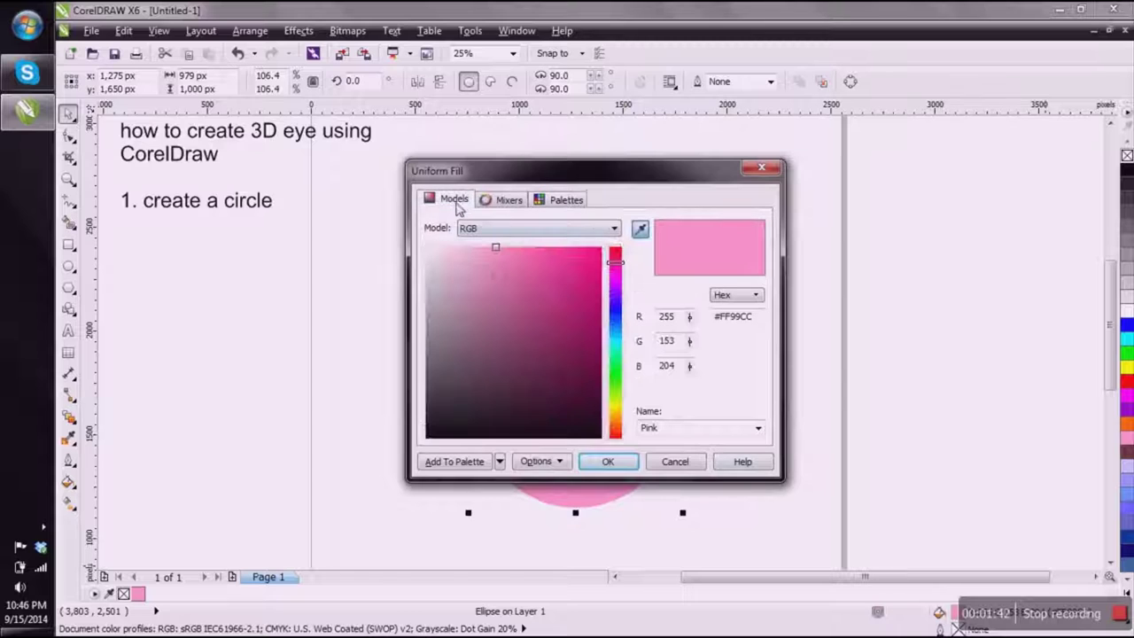
click(479, 256)
drag(478, 256, 454, 256)
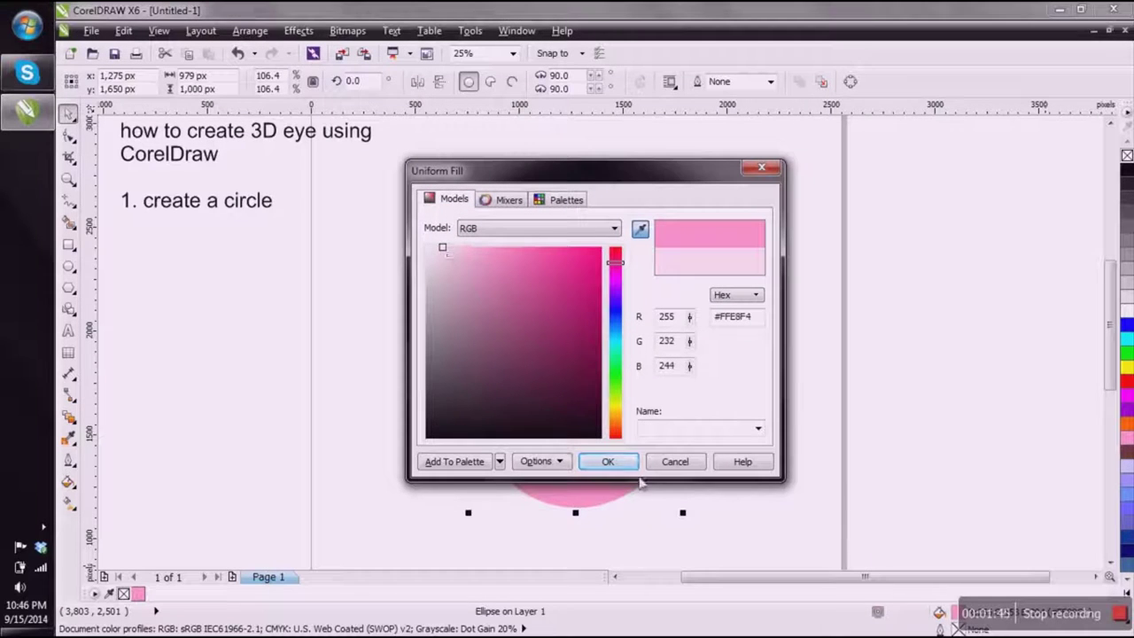
click(610, 470)
click(447, 256)
click(445, 254)
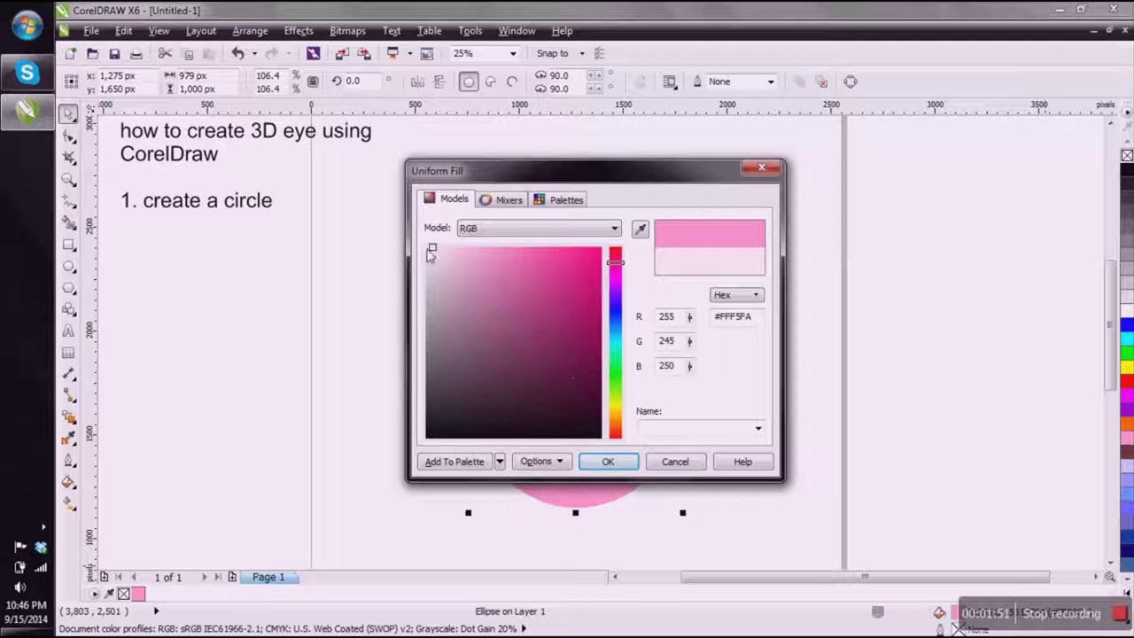
drag(430, 255, 453, 256)
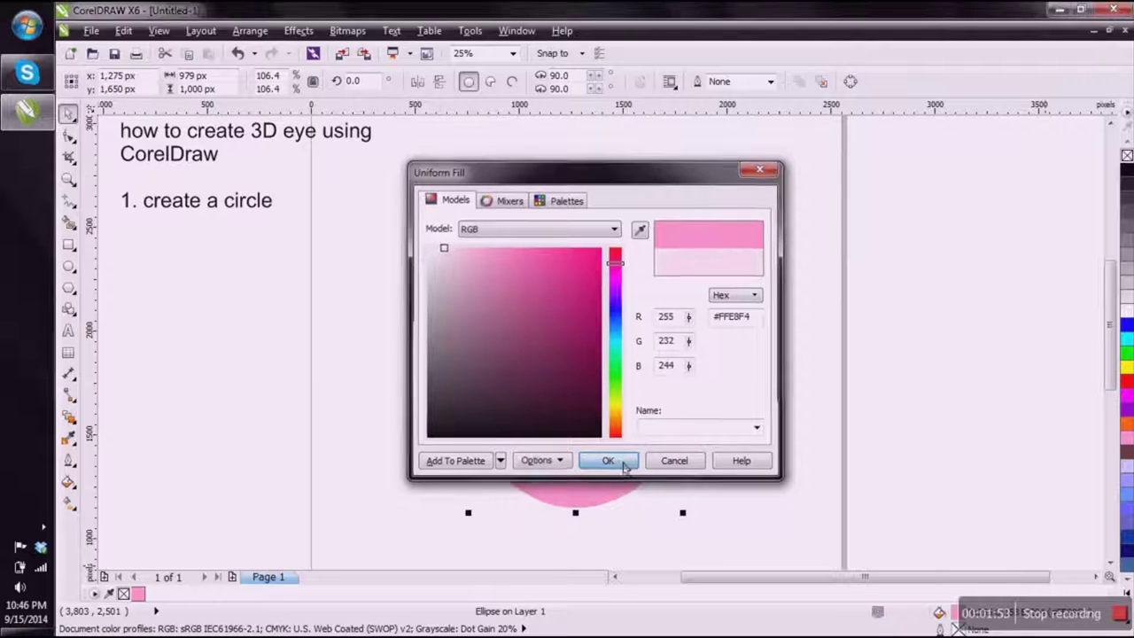
click(608, 461)
key(Escape)
click(594, 392)
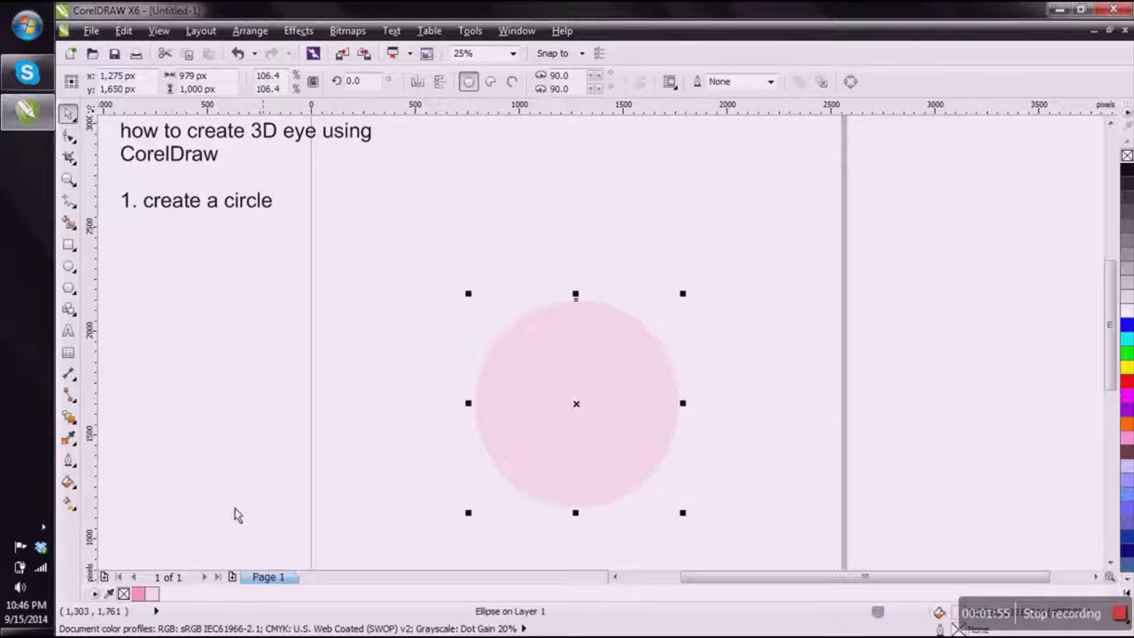
Step: Apply a two-color radial fountain fill to the circle, blending from the pale pink to white
click(68, 482)
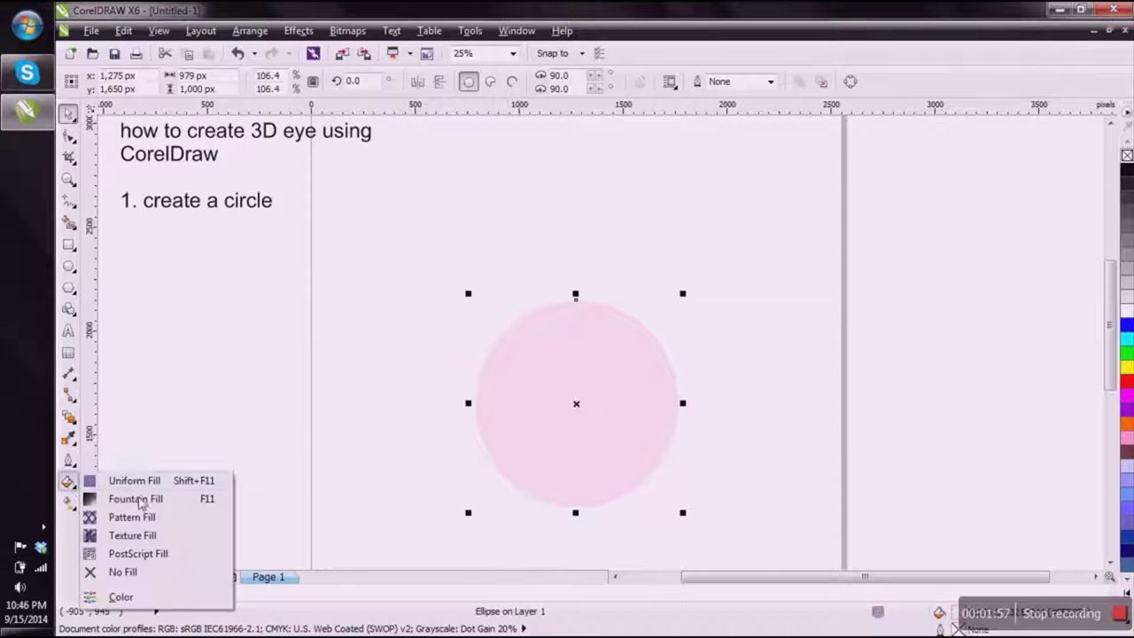
click(136, 500)
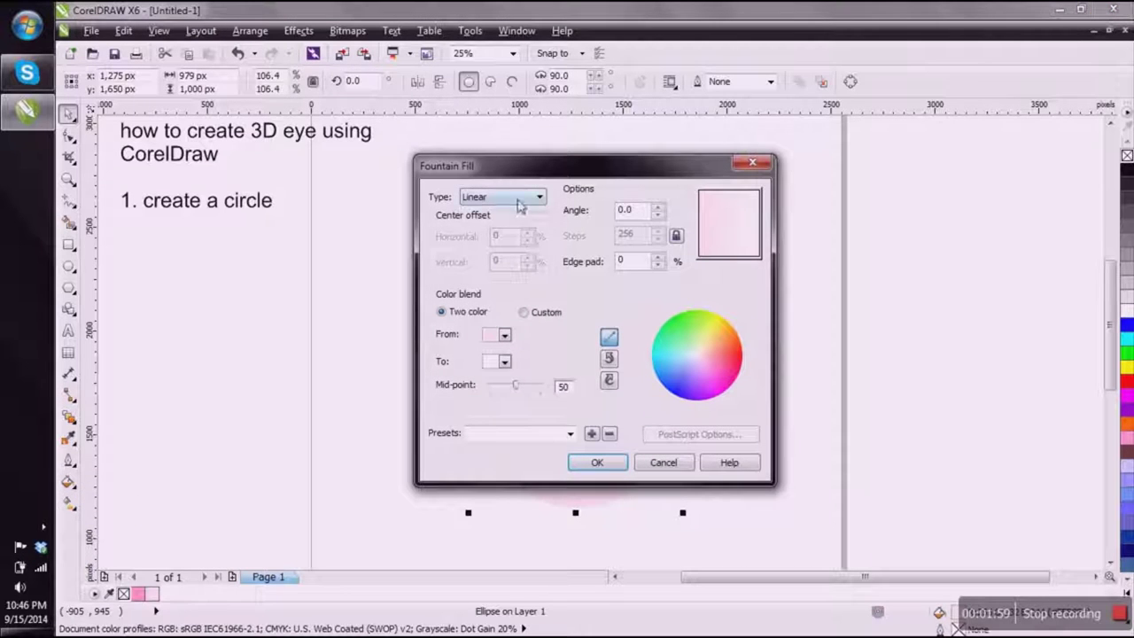
click(520, 202)
click(510, 222)
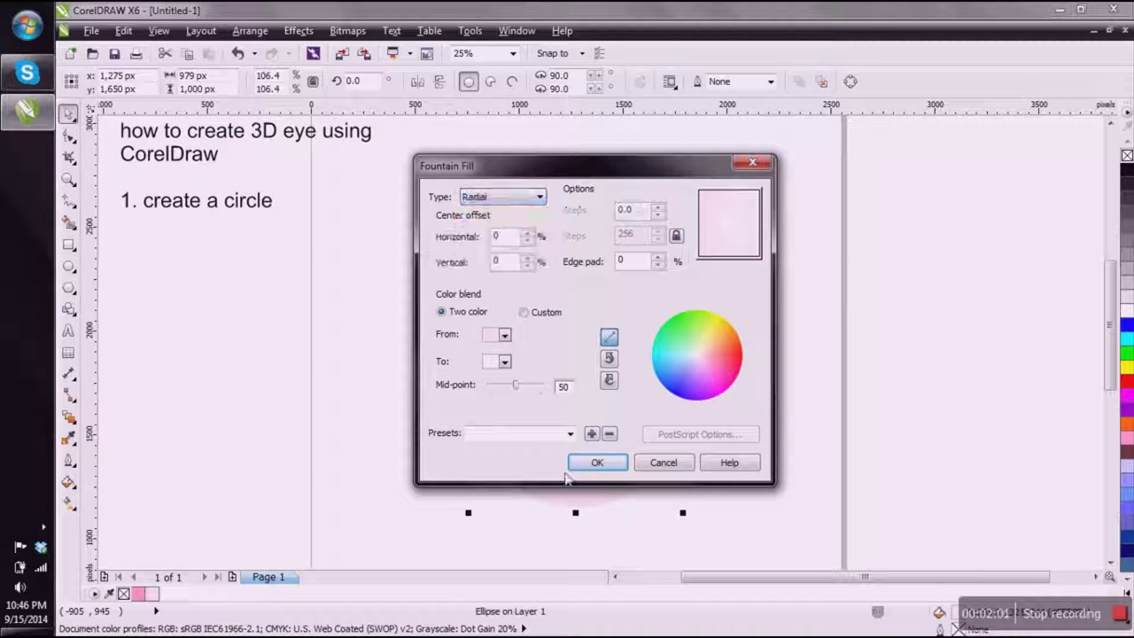
click(590, 463)
click(762, 296)
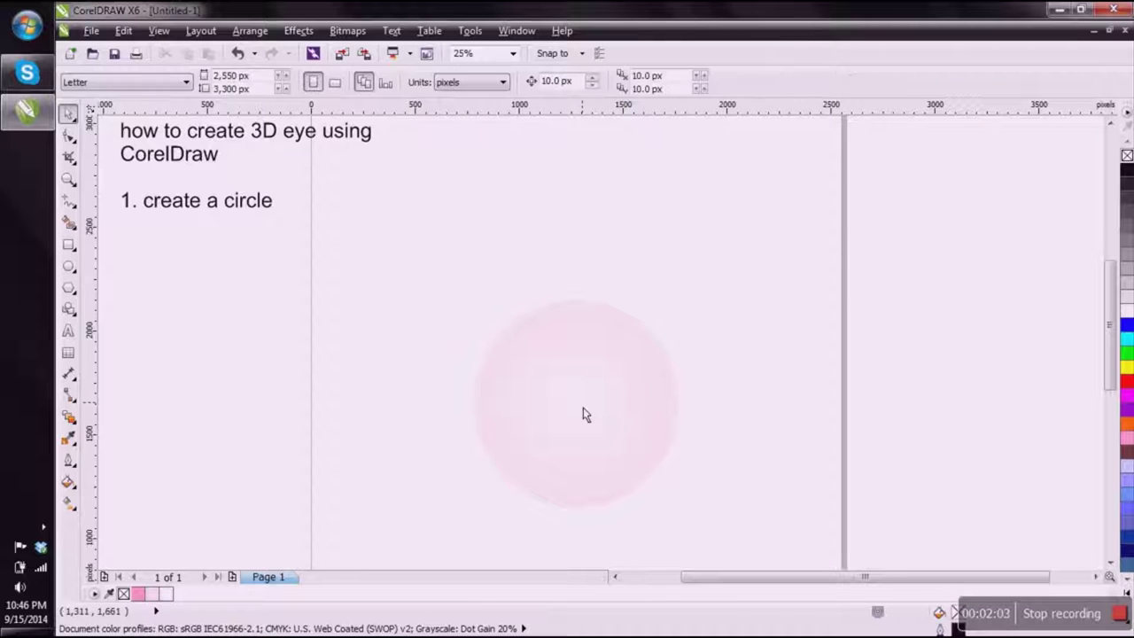
click(583, 414)
Step: Add the line "2. copy that circle using ctrl+d" below the first item of the text block
click(271, 331)
double_click(276, 206)
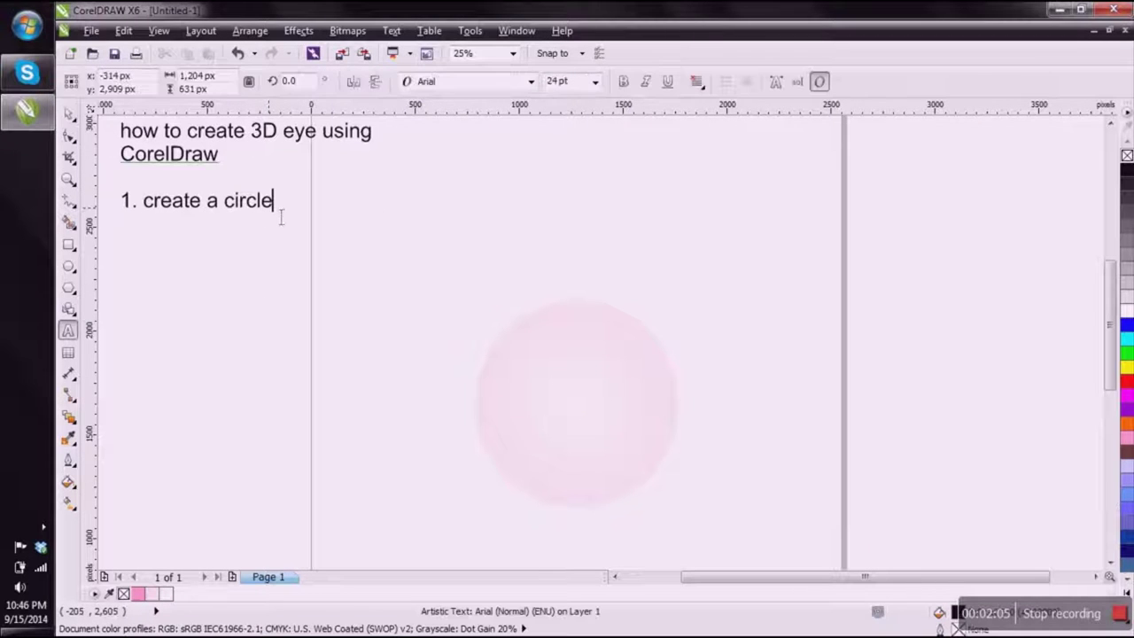
text(w)
key(BackSpace)
text(2. copy)
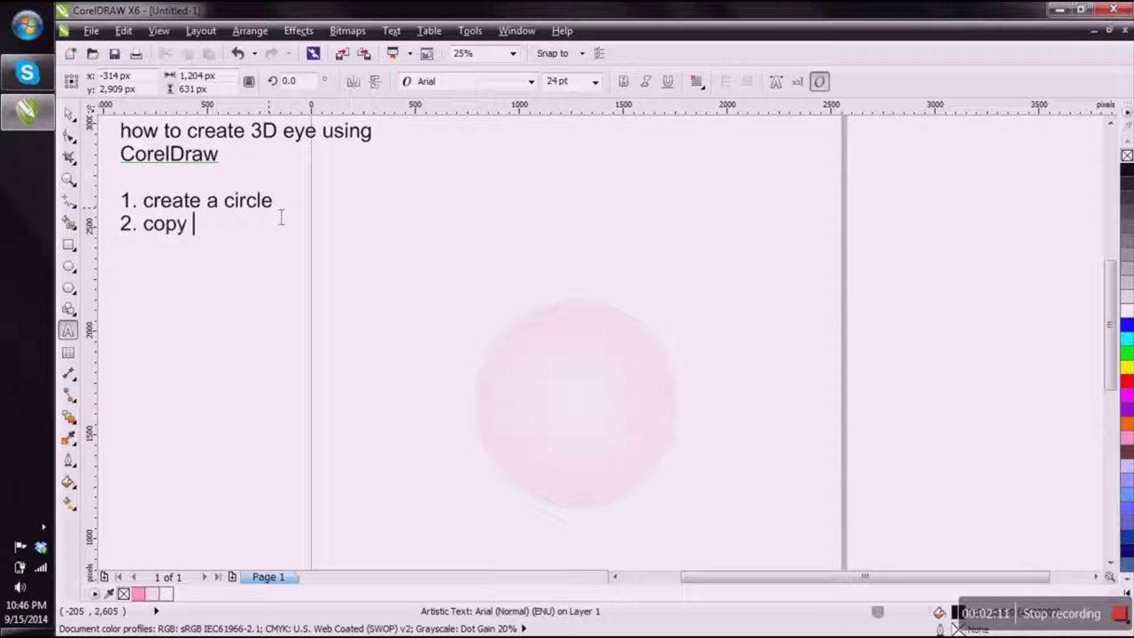
text( that circ)
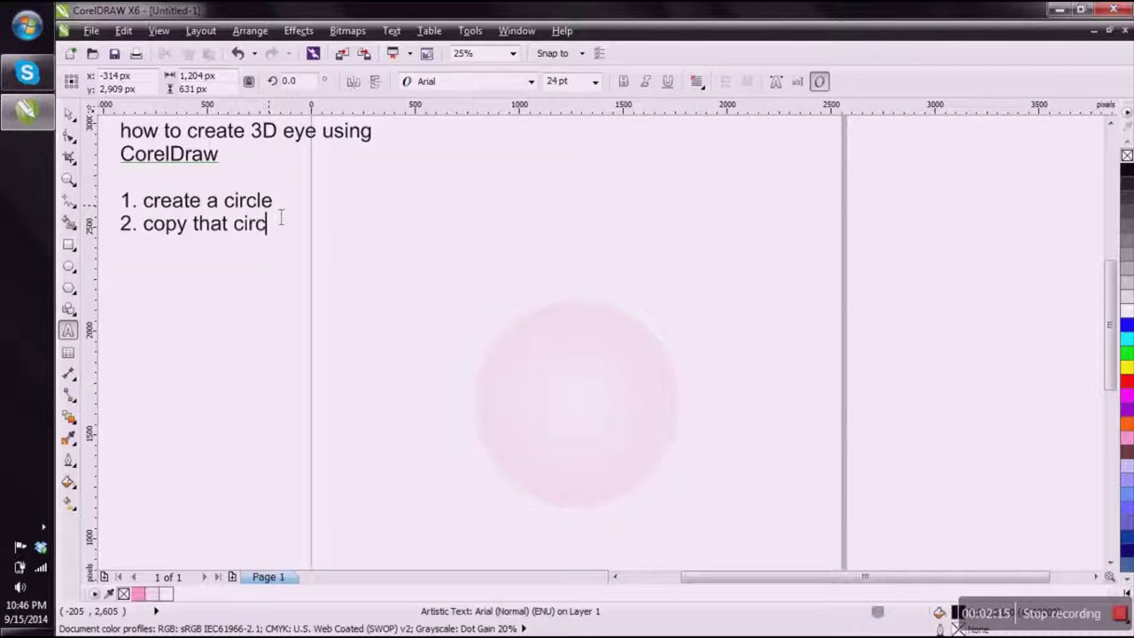
text(le using ctrl)
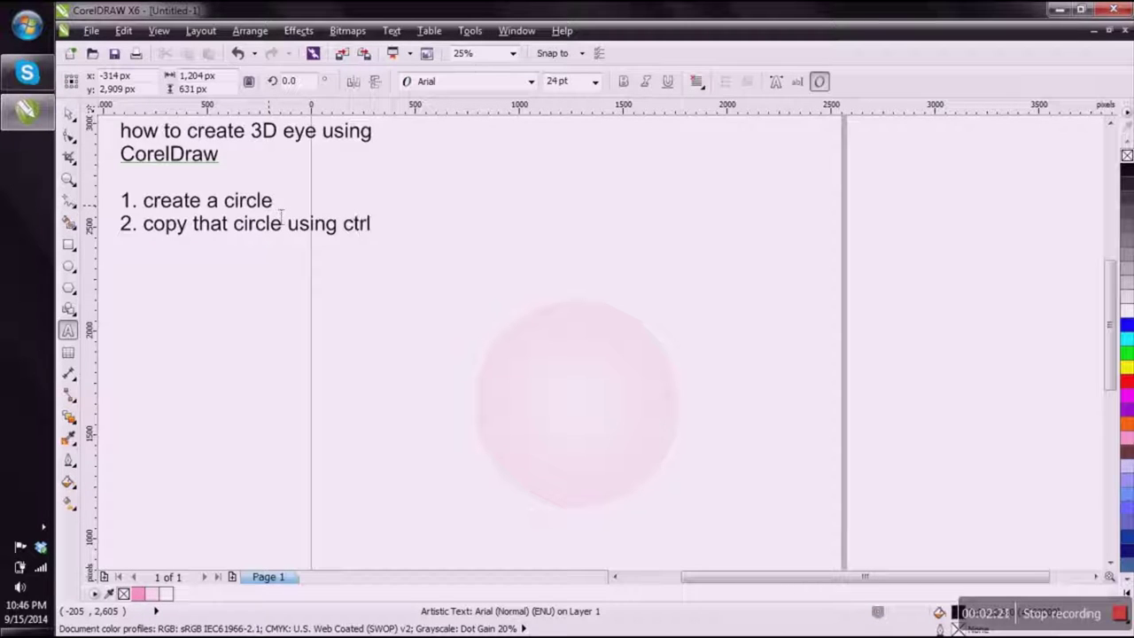
text(+d)
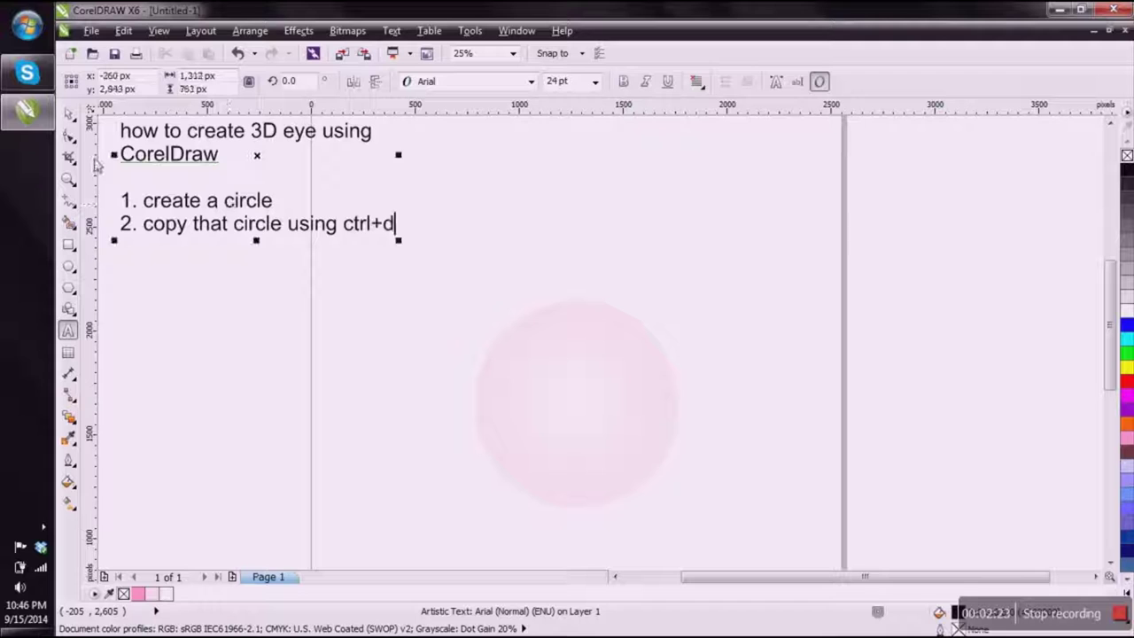
click(69, 113)
Step: Make a smaller concentric copy of the circle, about 440 by 450 px, inside the original
scroll(270, 186, down, 2)
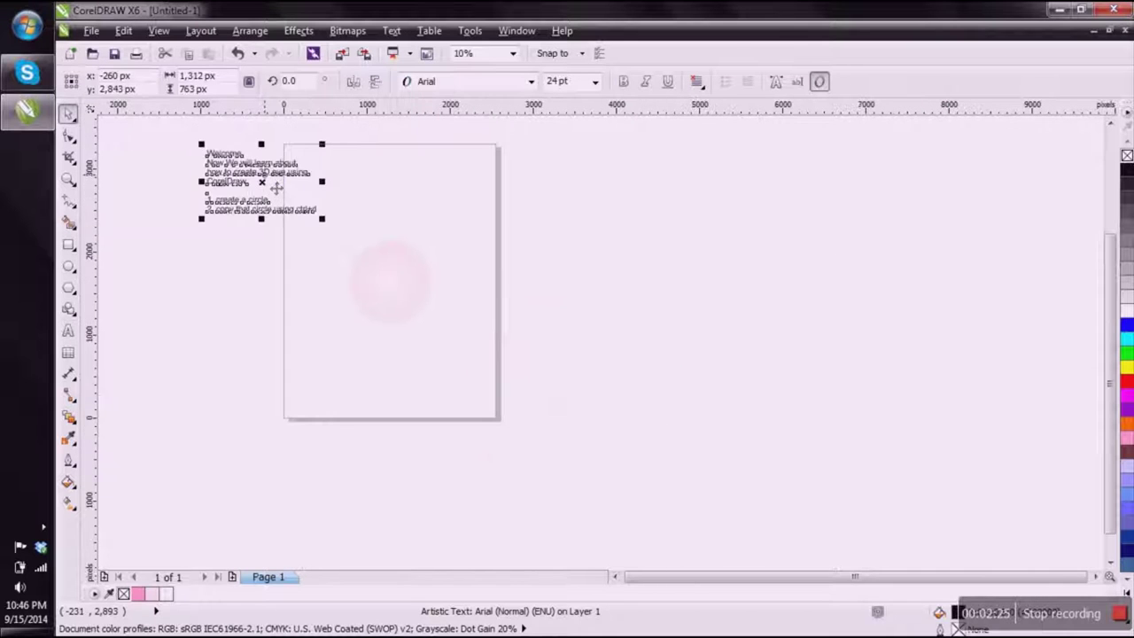
click(279, 230)
scroll(385, 260, up, 2)
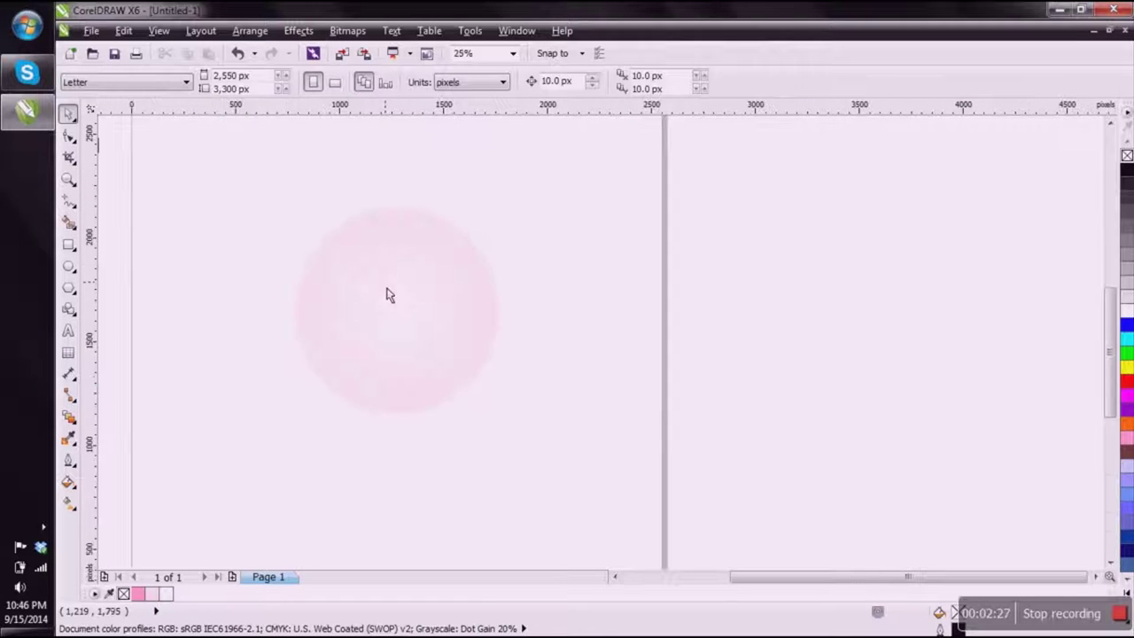
click(388, 295)
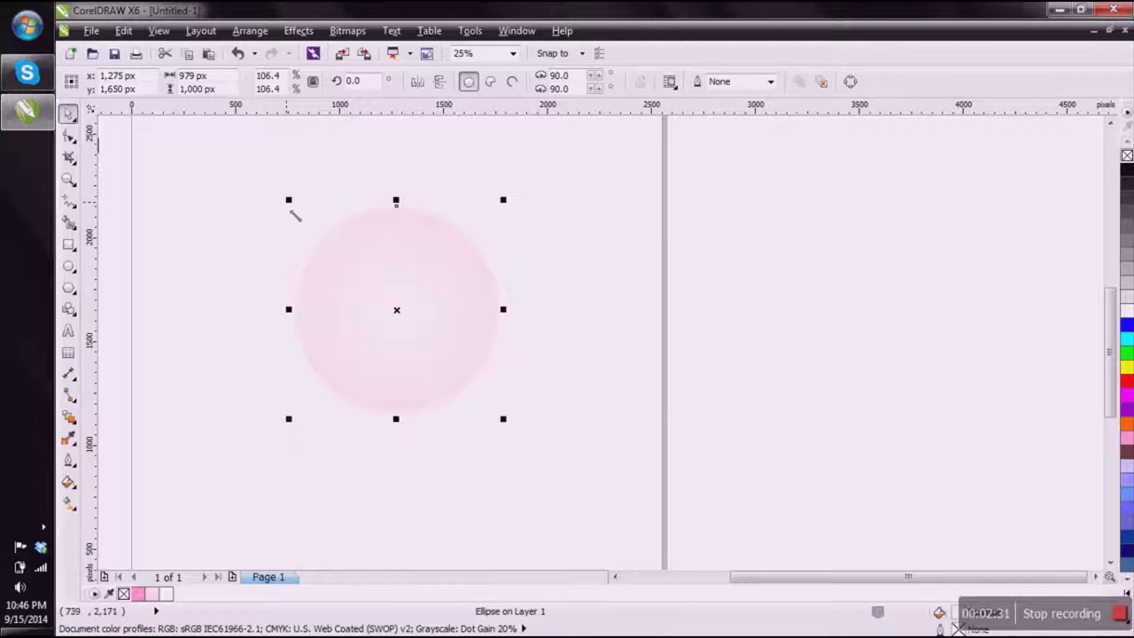
drag(296, 216, 330, 267)
click(600, 251)
scroll(580, 292, down, 3)
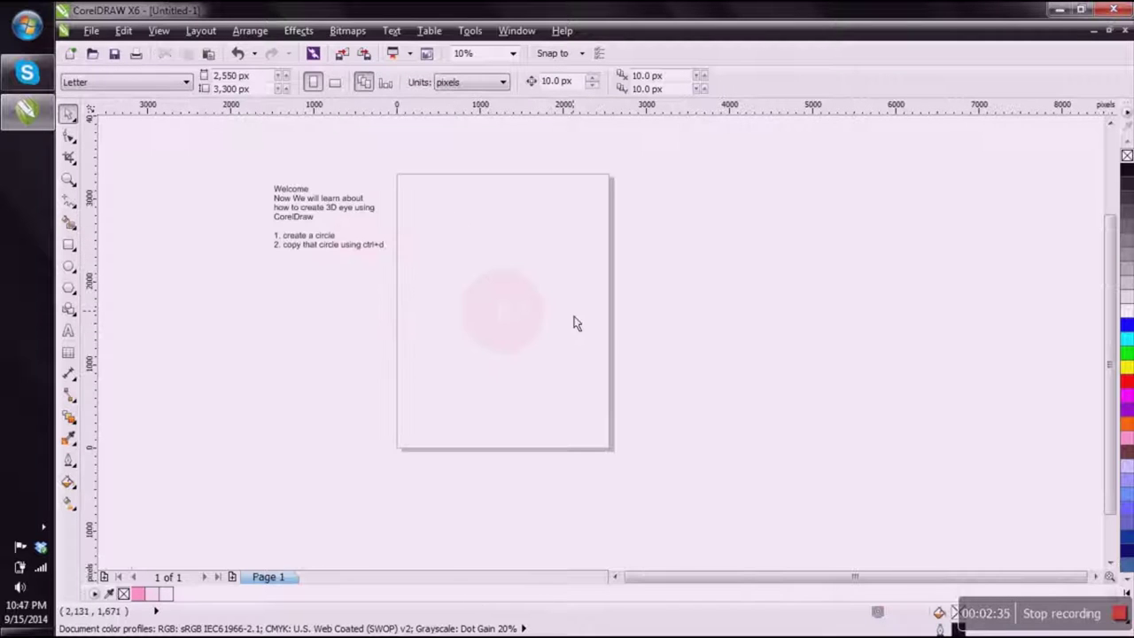
scroll(482, 322, up, 3)
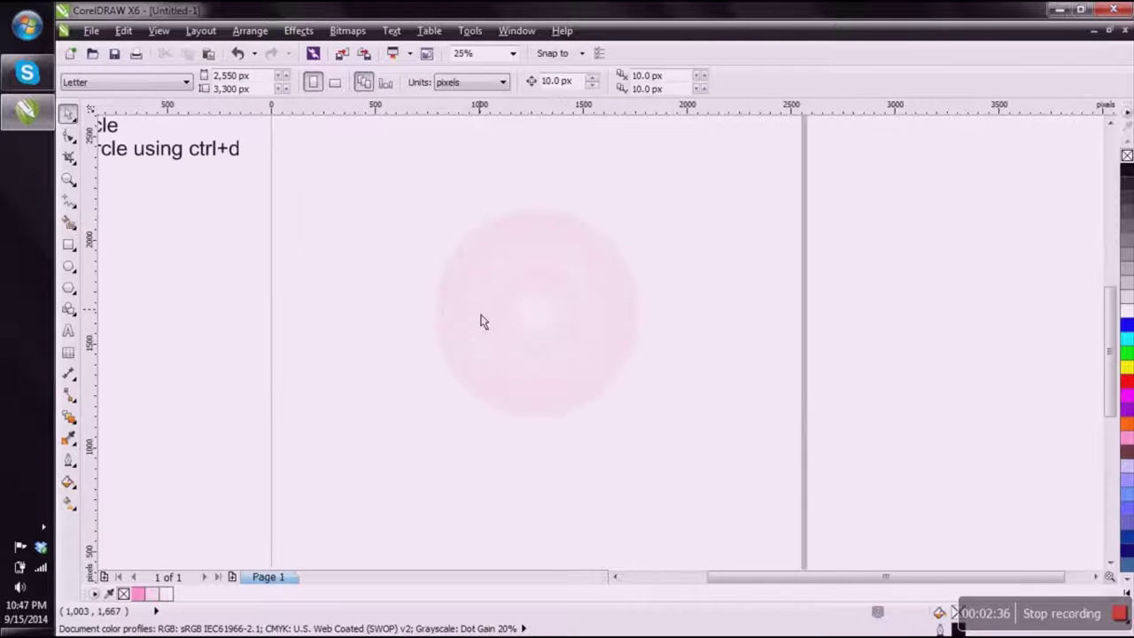
Step: Shrink the inner circle about its center to about 386 by 394 px and fill it with black
click(527, 302)
scroll(527, 301, up, 2)
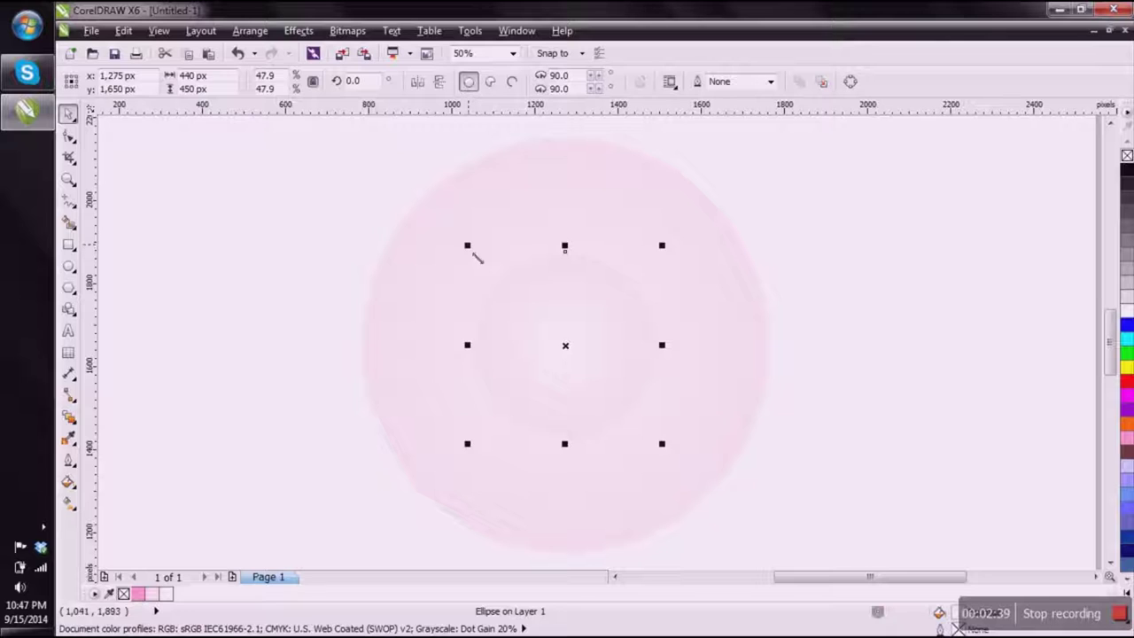
drag(476, 257, 487, 267)
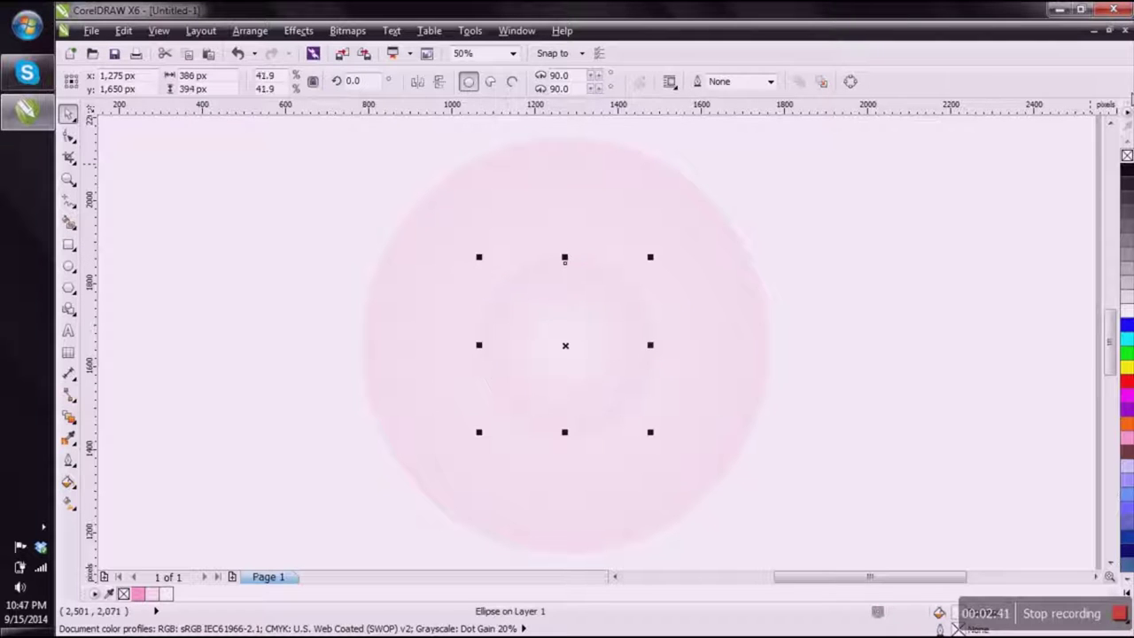
click(1126, 173)
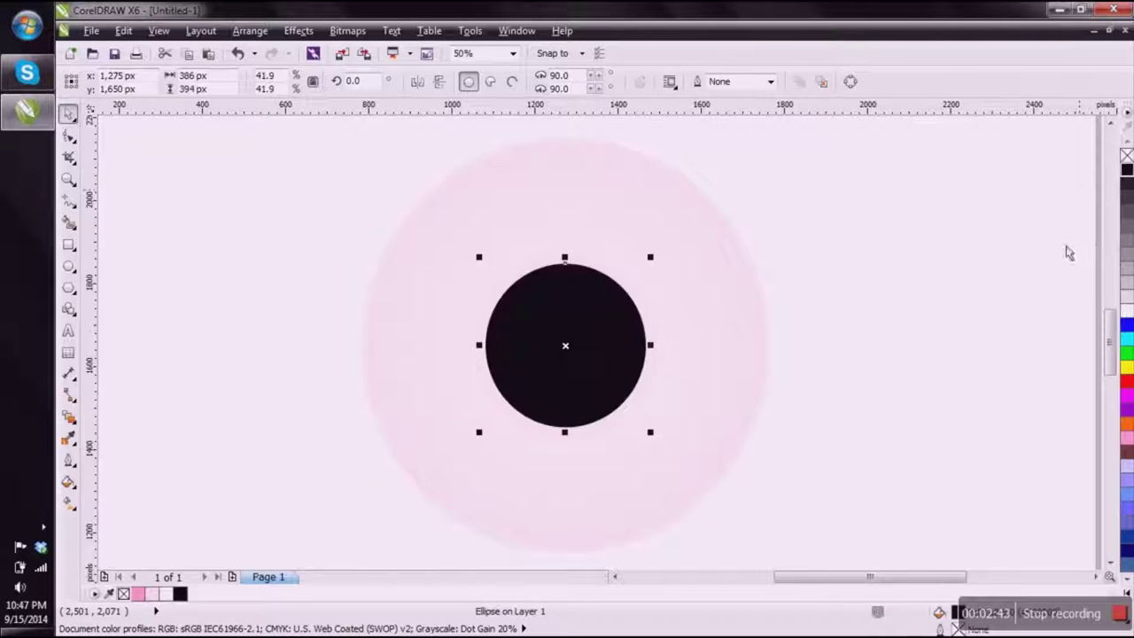
click(887, 355)
Step: Add the line "3. create a black circle in the center" to the end of the text block
scroll(889, 362, down, 1)
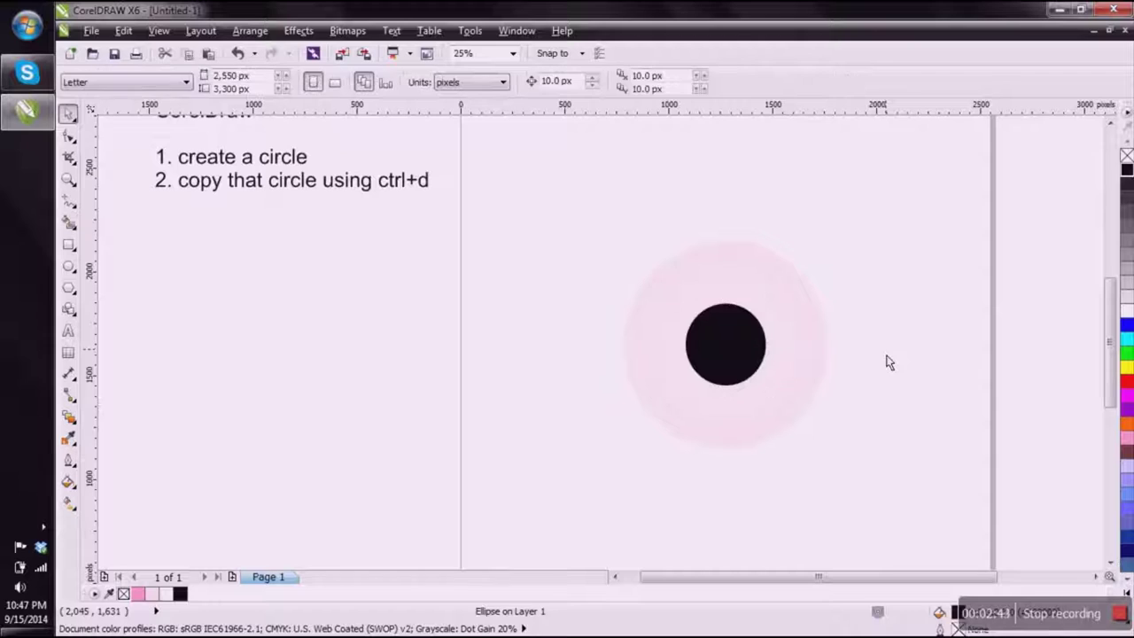
double_click(435, 190)
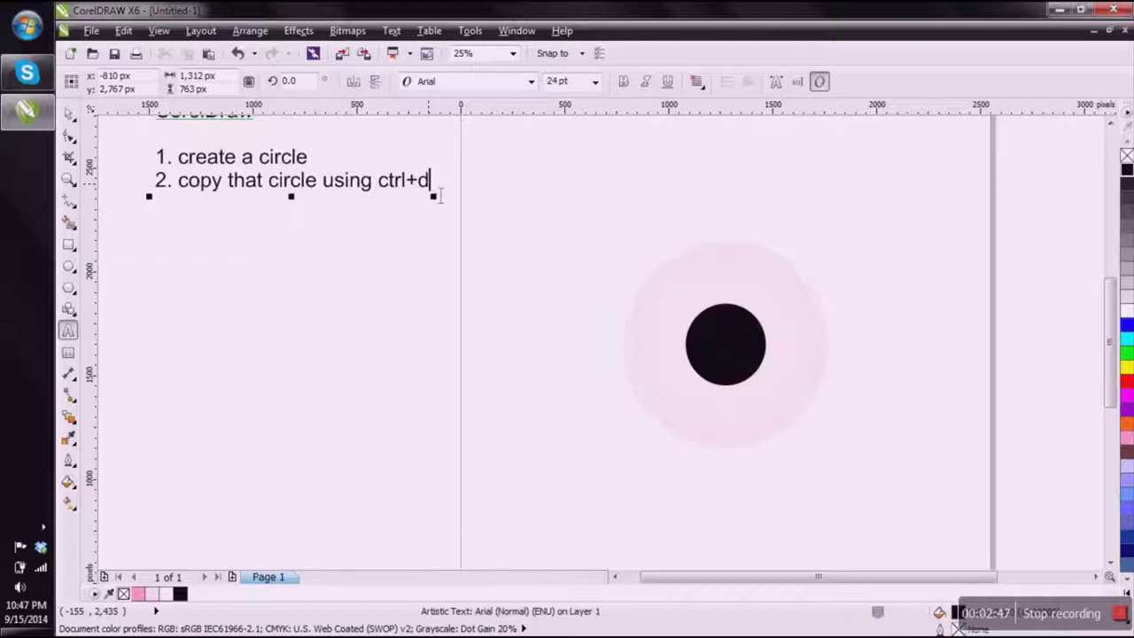
key(Return)
text(3. crea)
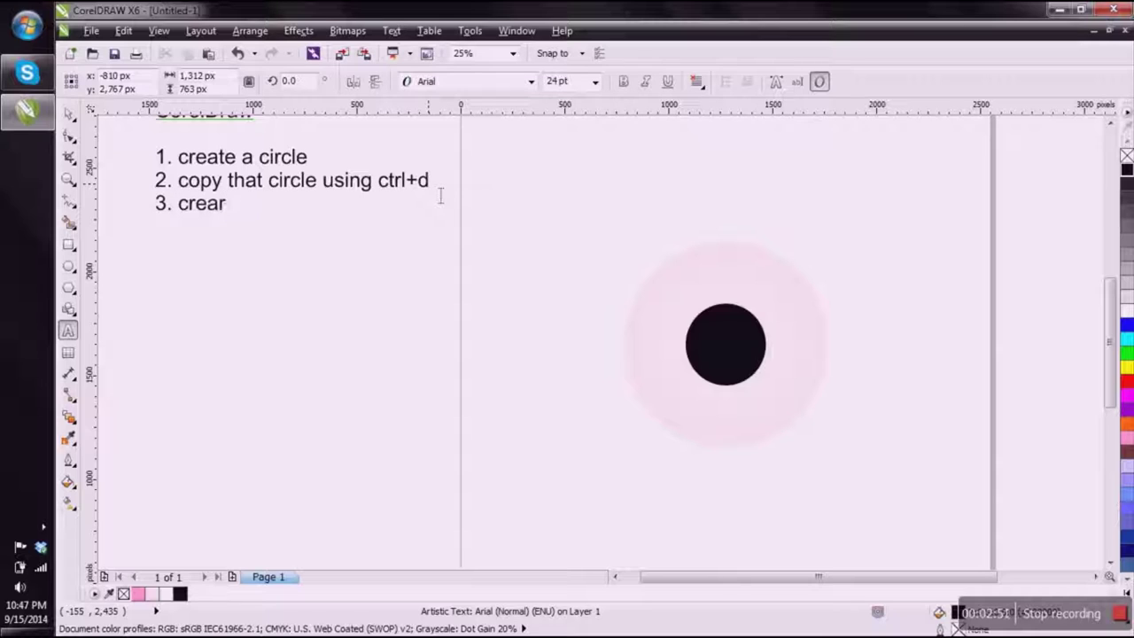
text(te a)
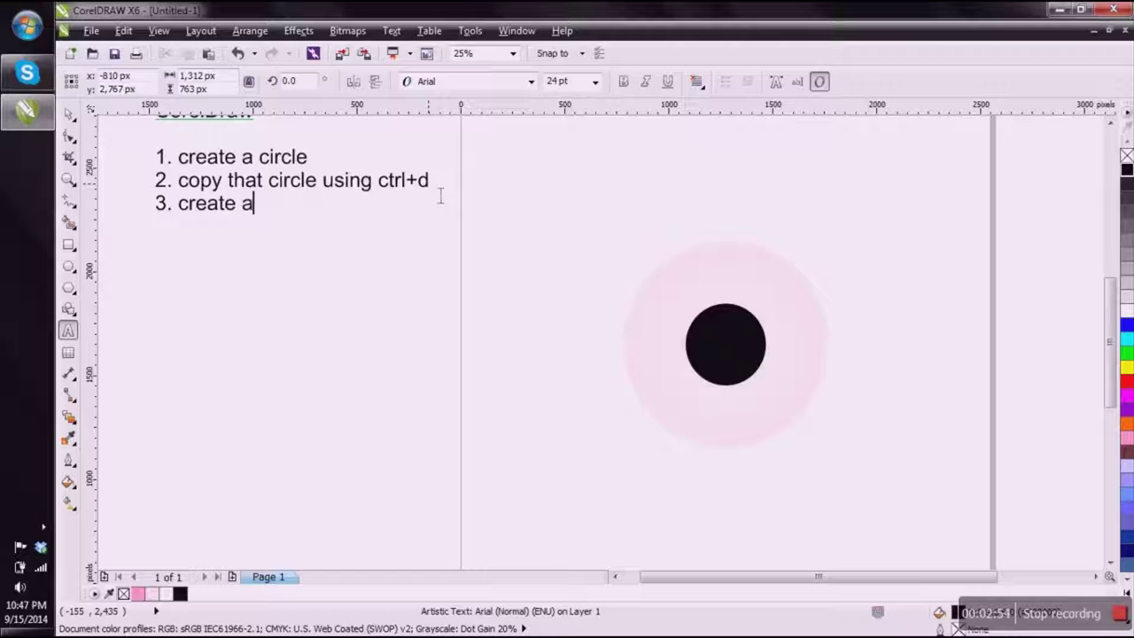
text( blac)
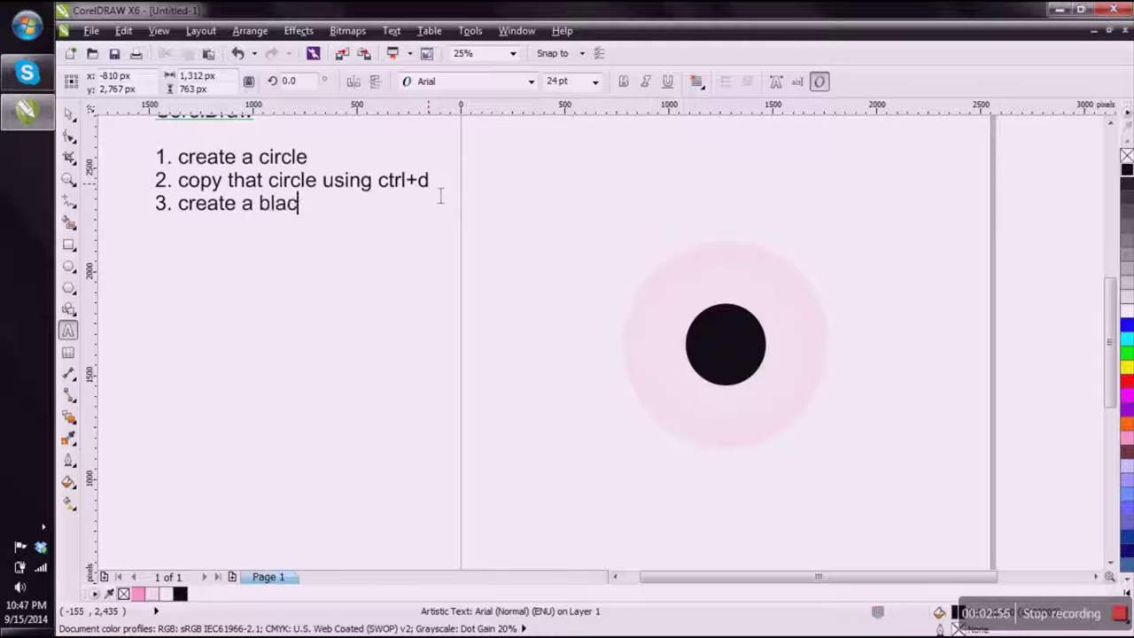
text(k circle)
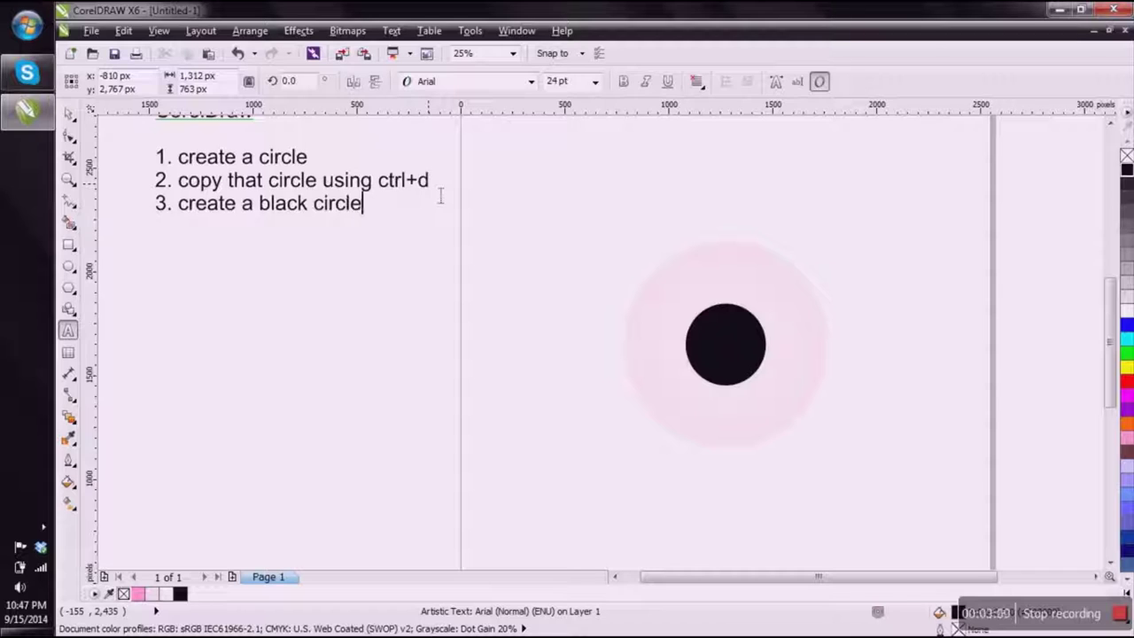
text( in the center )
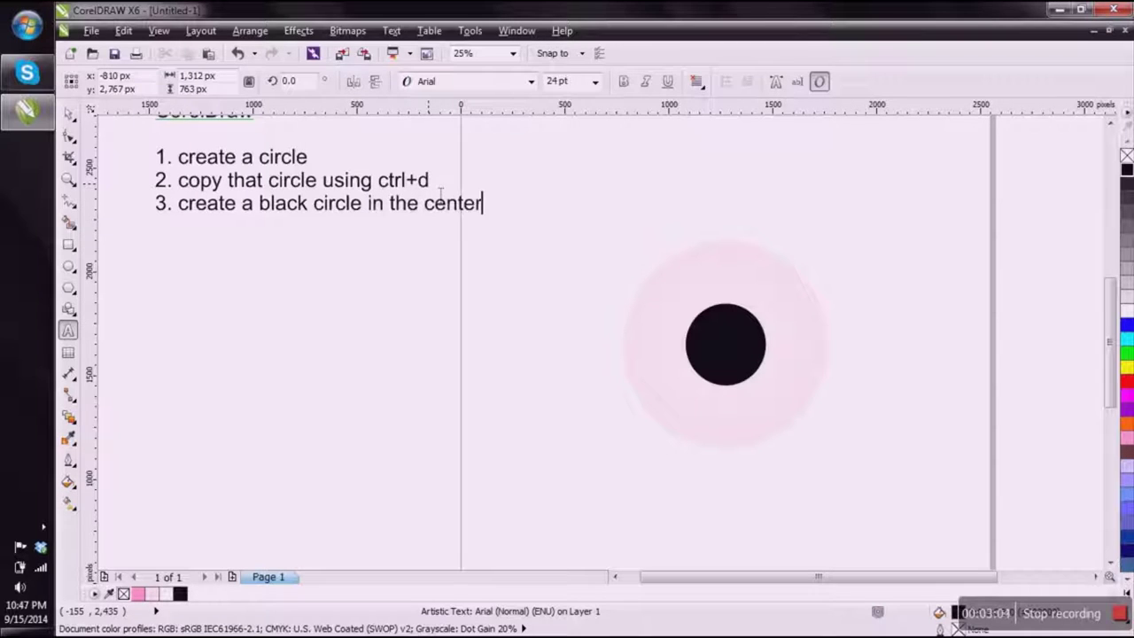
Step: Continue the third item with the lines "the change the fill color with" and "fountain fill"
text(the )
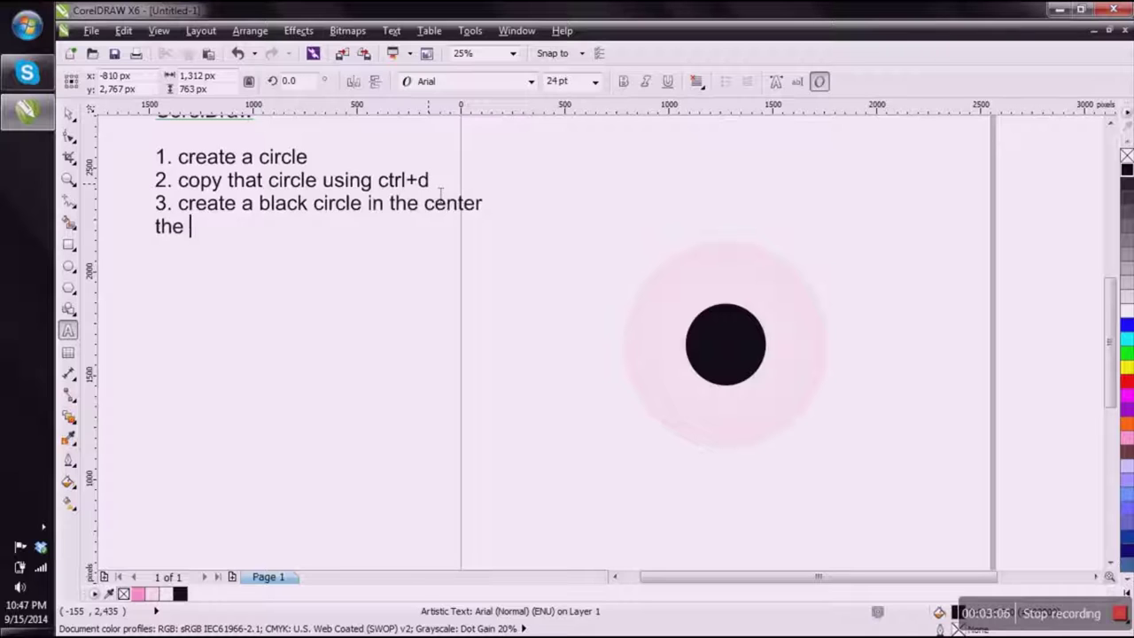
text(change th)
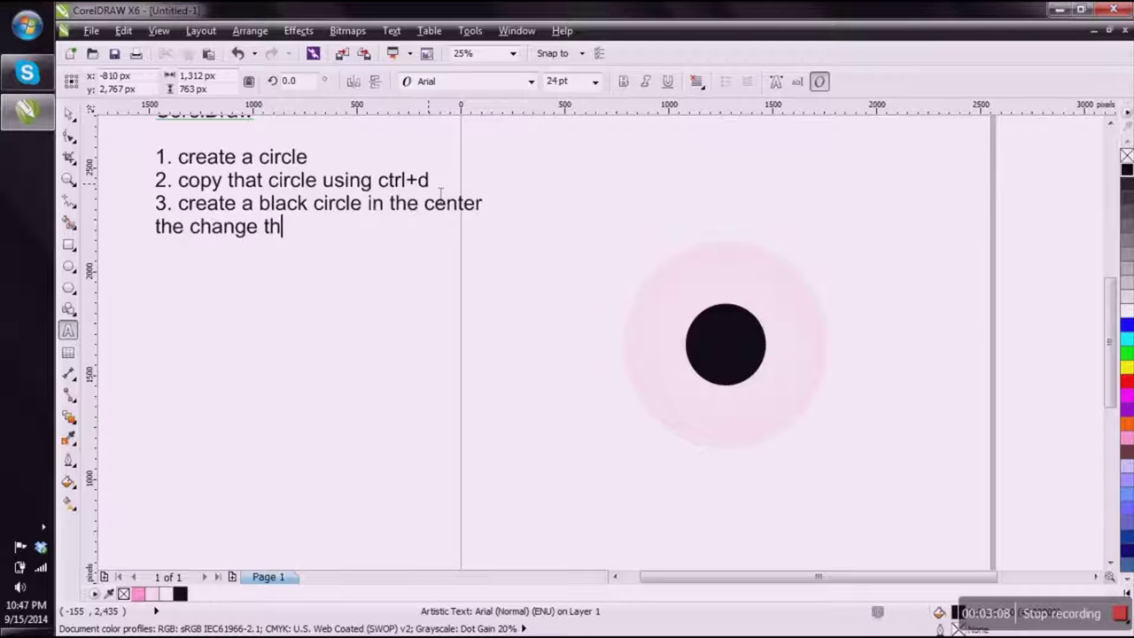
text(e fill color)
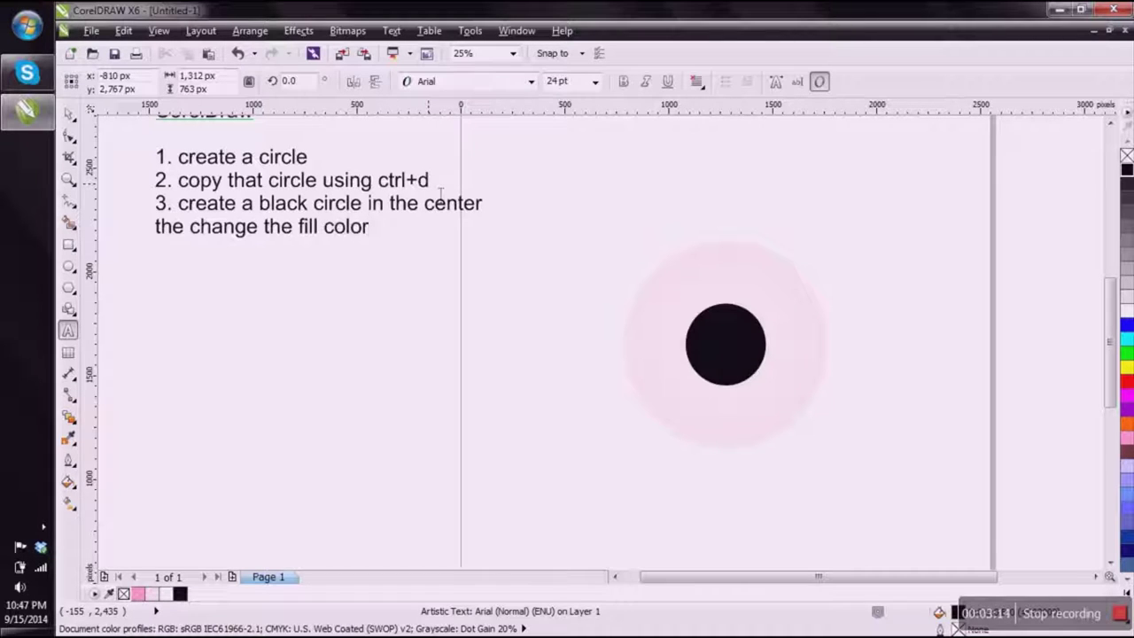
text( with f)
text(ountai)
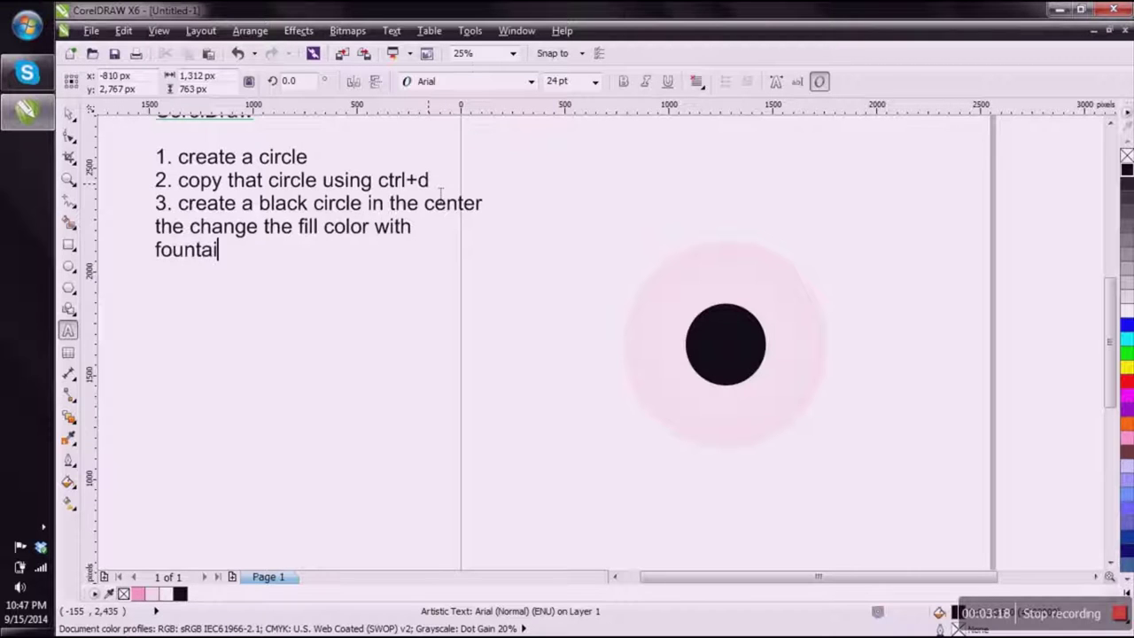
text(n fill)
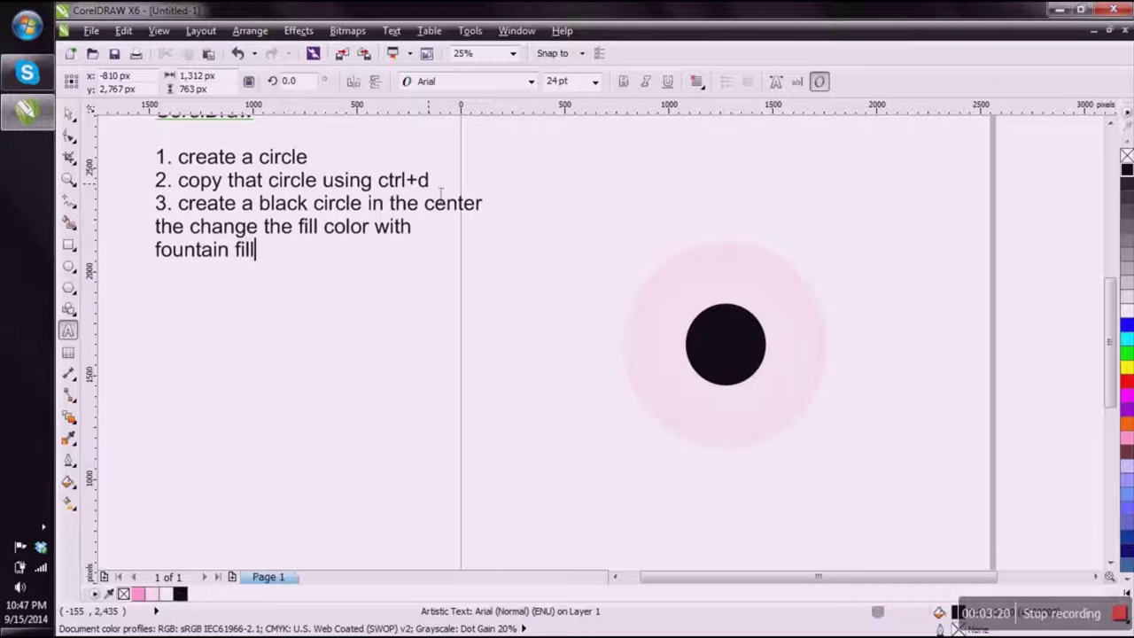
Step: Start a fountain fill on the black center circle and set its type to Radial
key(Escape)
click(68, 113)
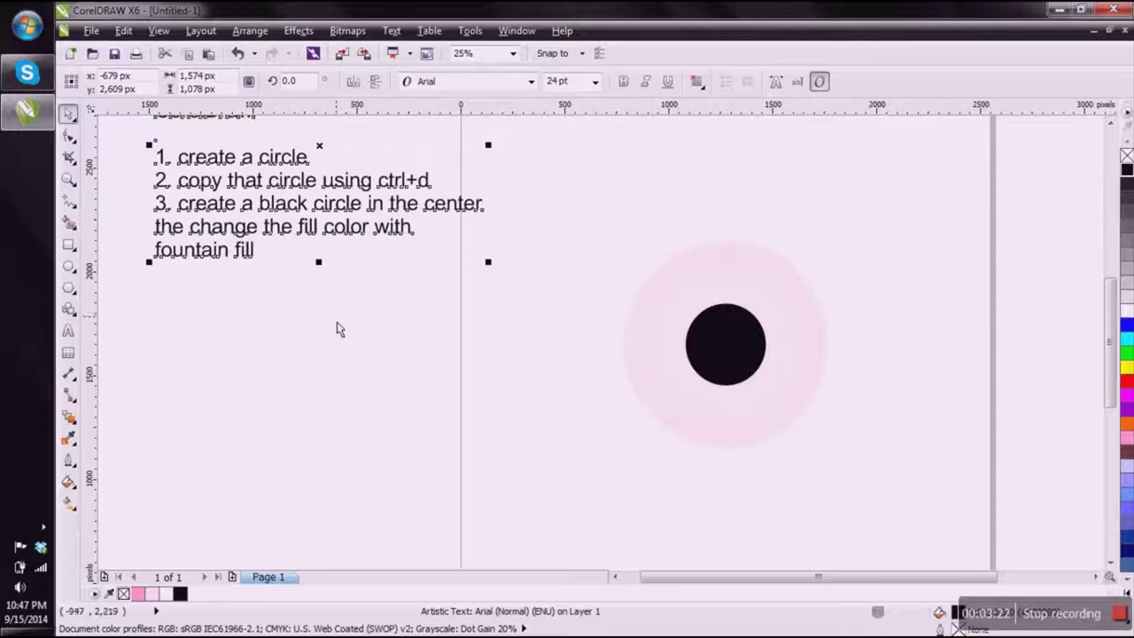
click(337, 329)
click(726, 344)
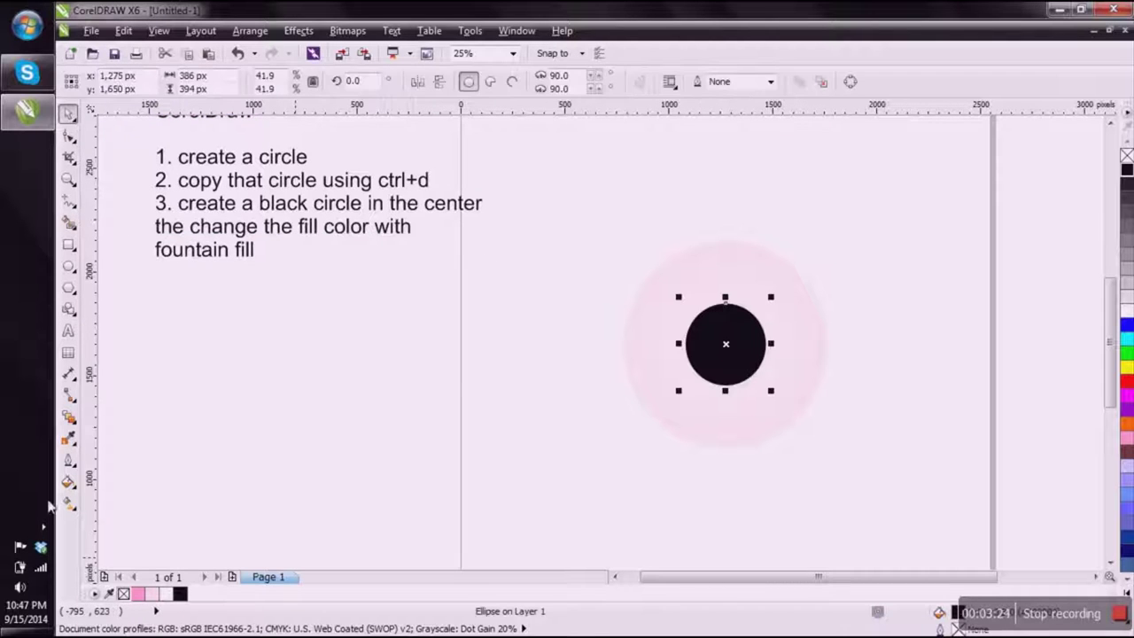
click(68, 482)
click(148, 503)
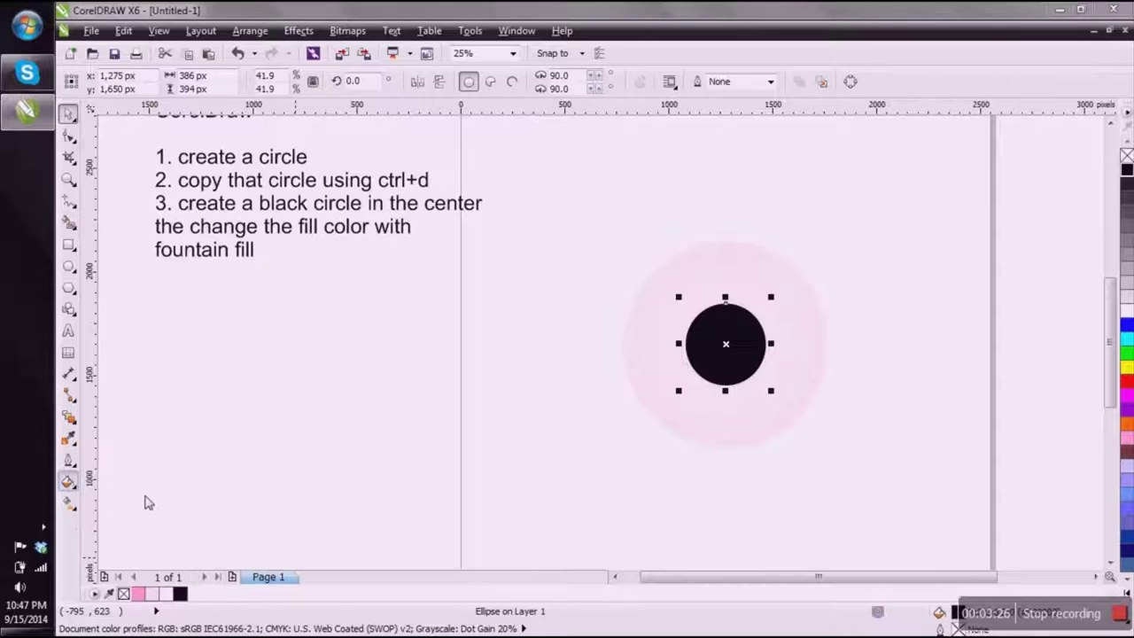
click(501, 198)
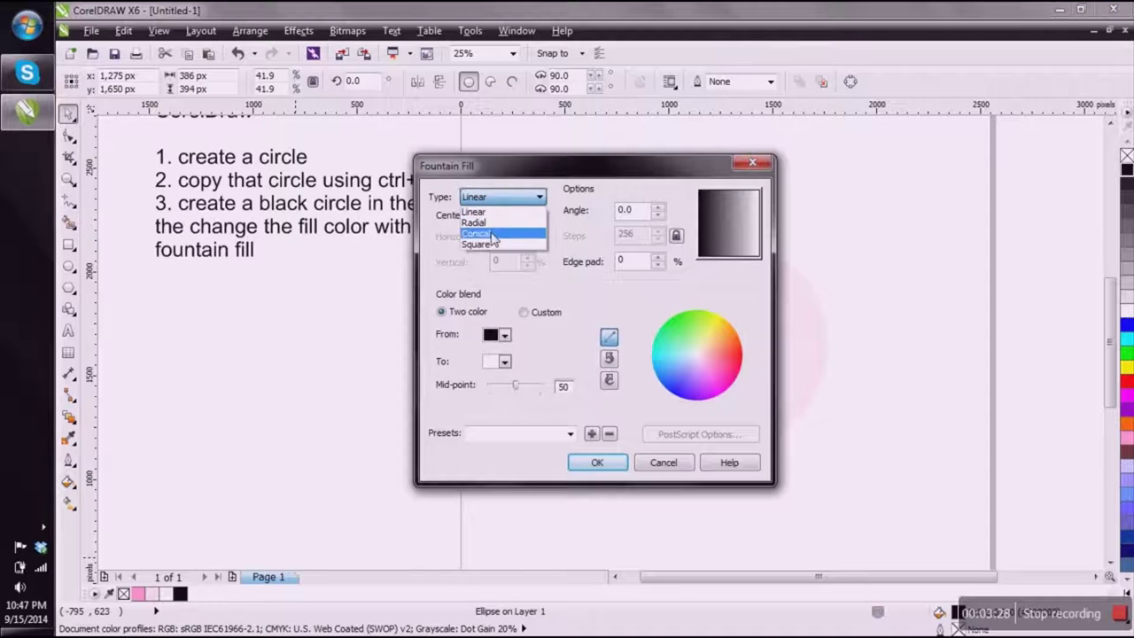
click(493, 236)
click(501, 197)
click(478, 223)
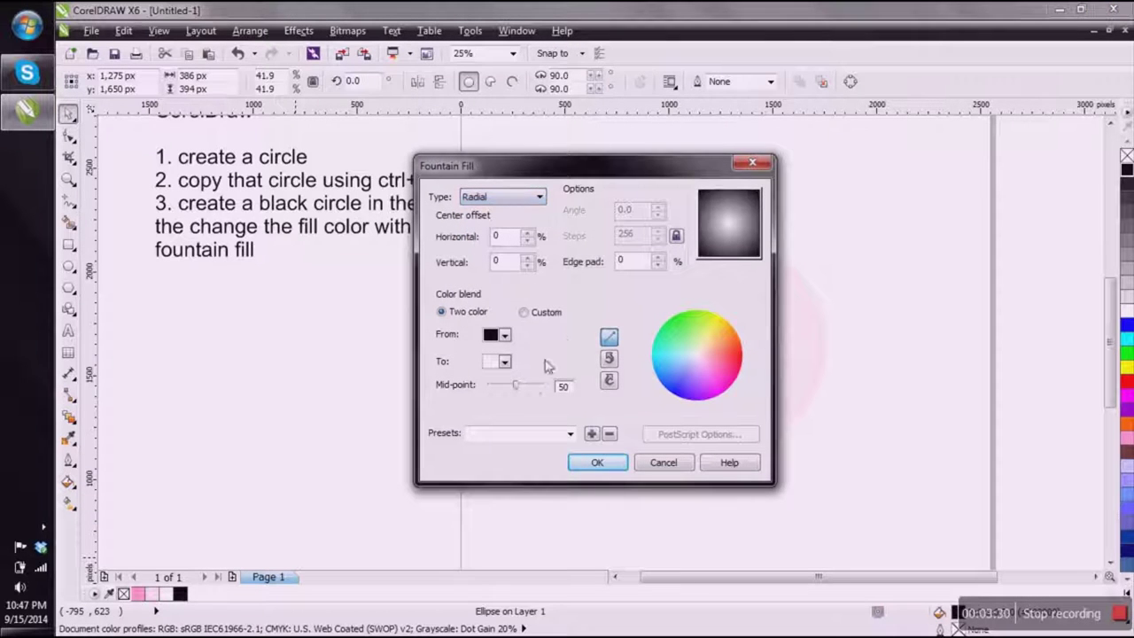
Step: Set the radial fill's end color to sky blue, keeping black as the start color, and apply it to the center circle
click(504, 362)
drag(572, 397, 573, 410)
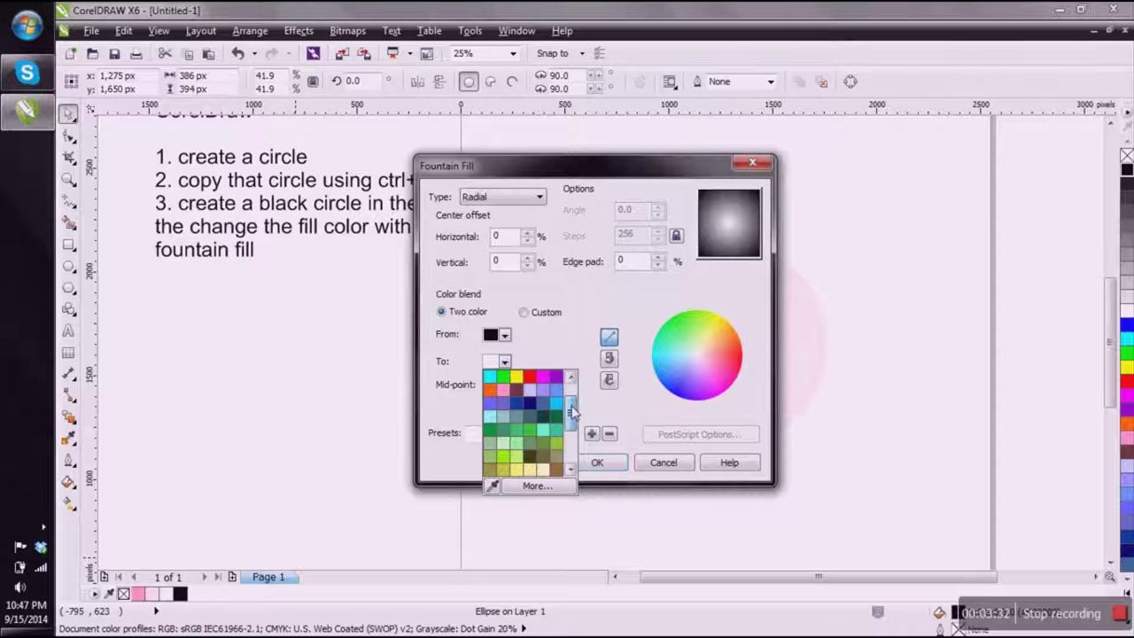
click(558, 401)
click(608, 463)
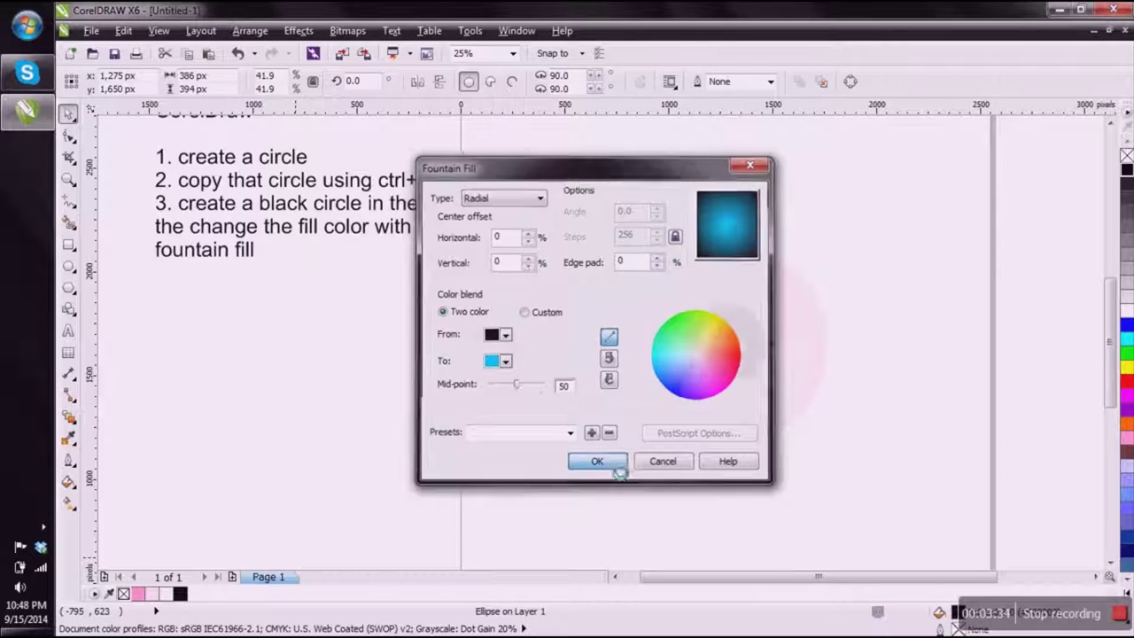
click(833, 347)
click(743, 348)
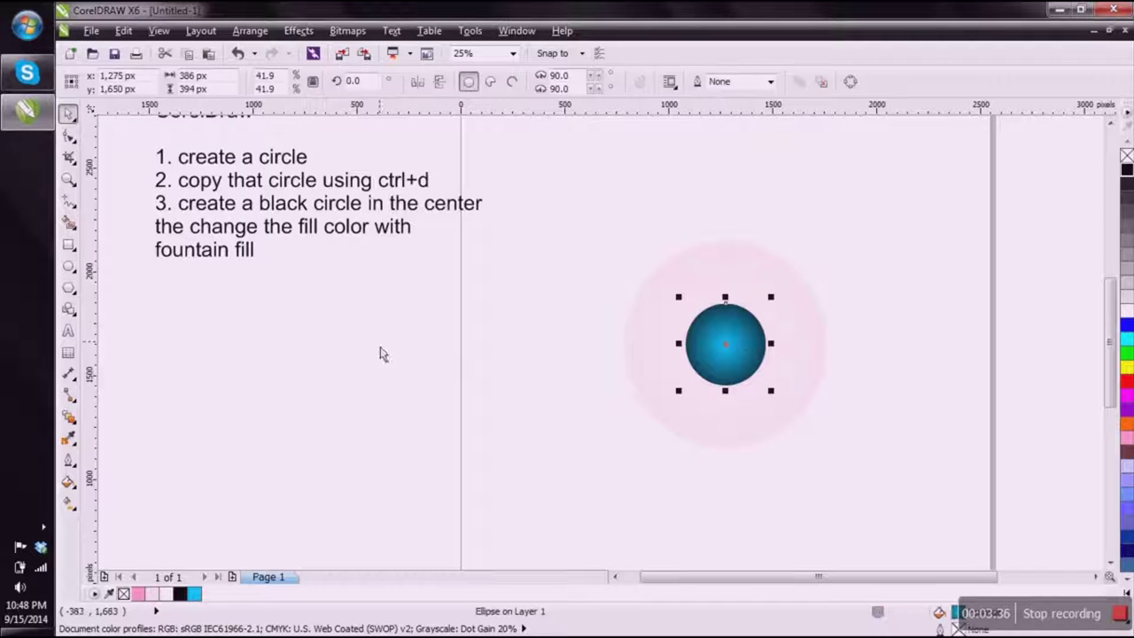
Step: Add the line "4. use blend tools" to the end of the text block
click(253, 253)
double_click(254, 254)
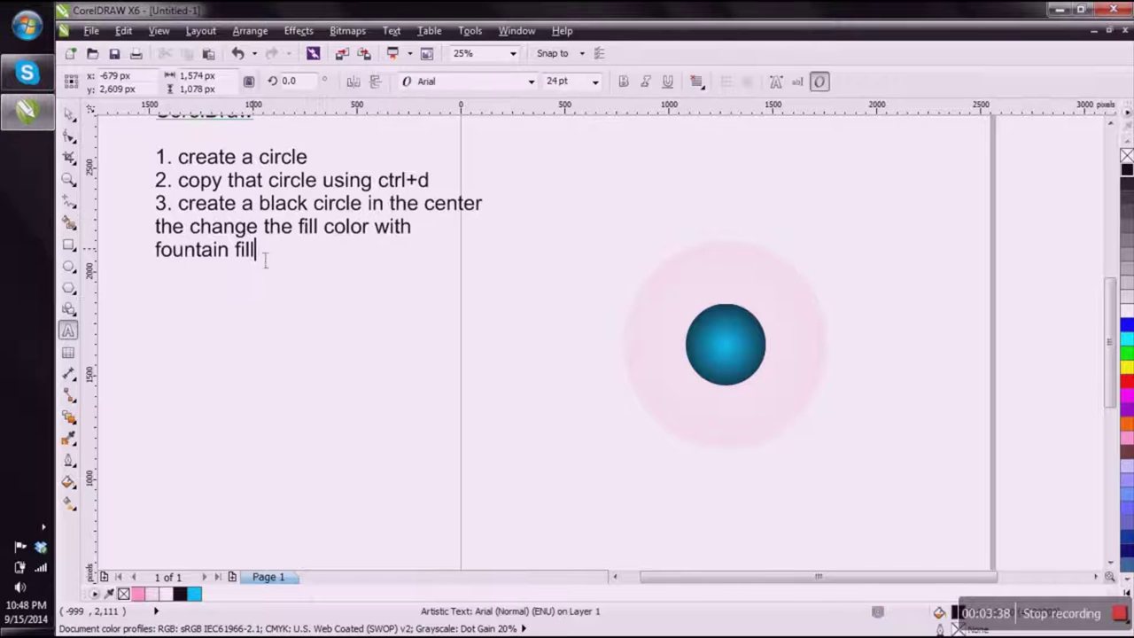
key(Return)
text(4. use)
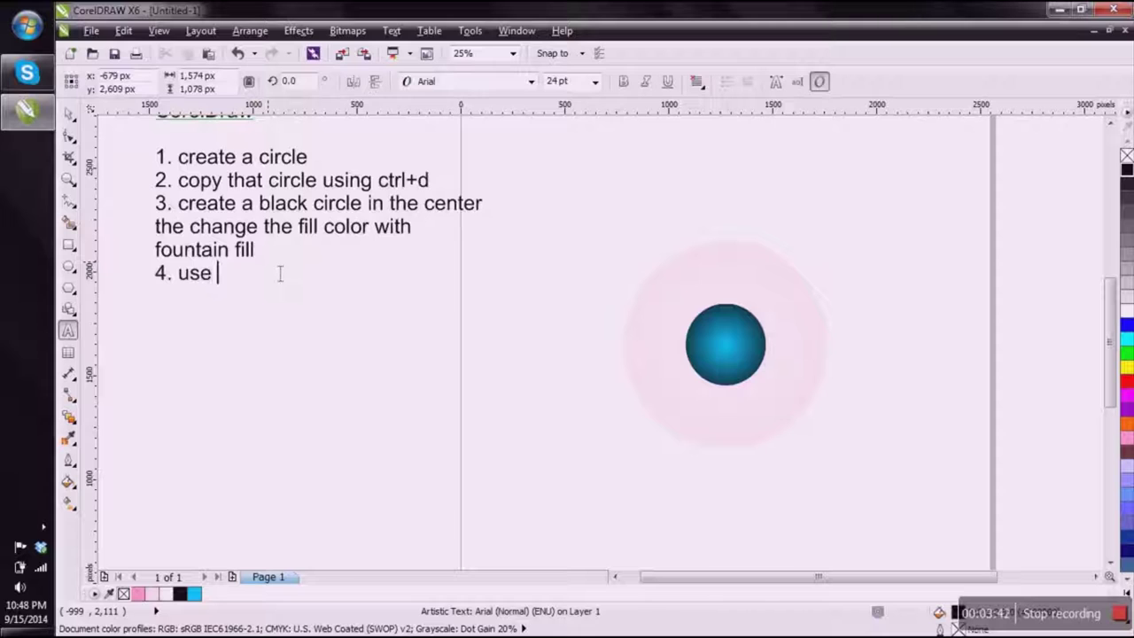
text( blend tools)
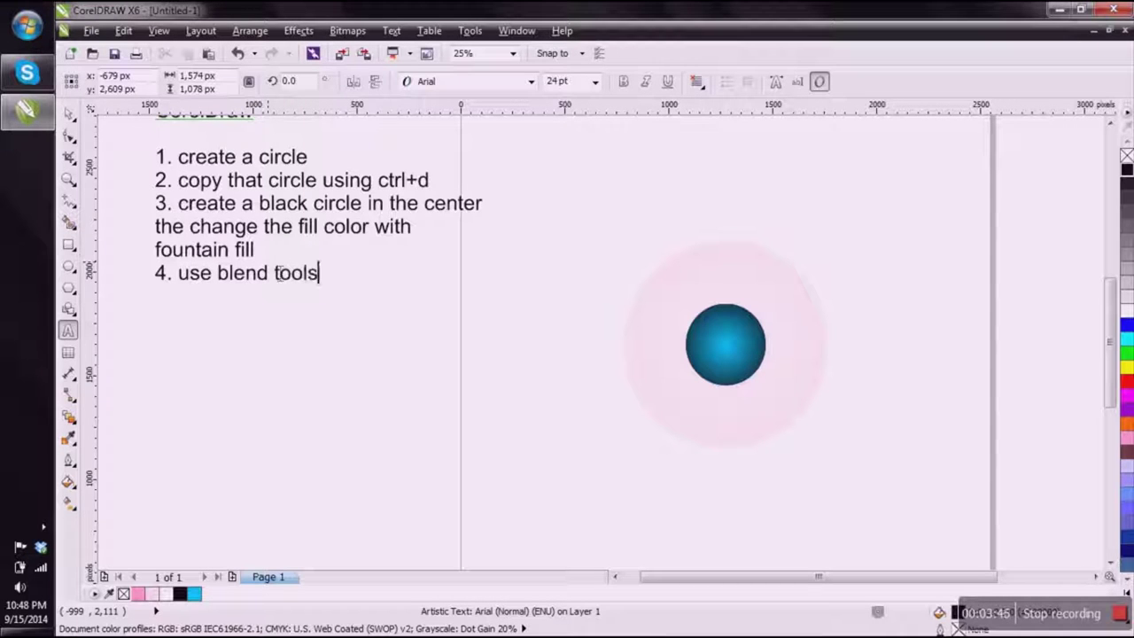
text( with t)
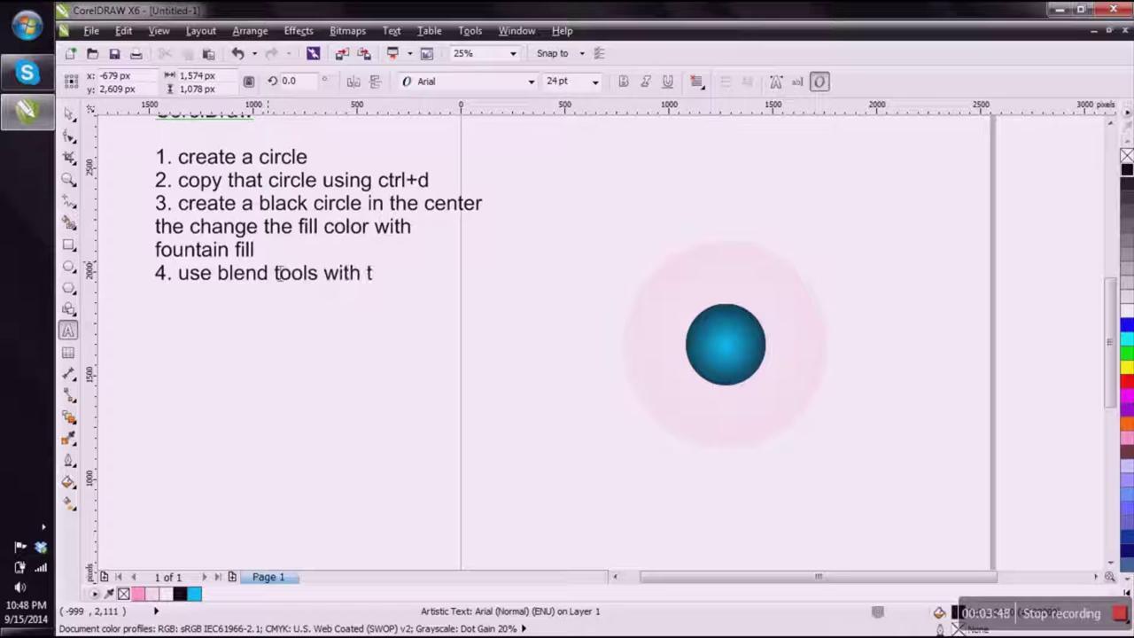
text(he ci)
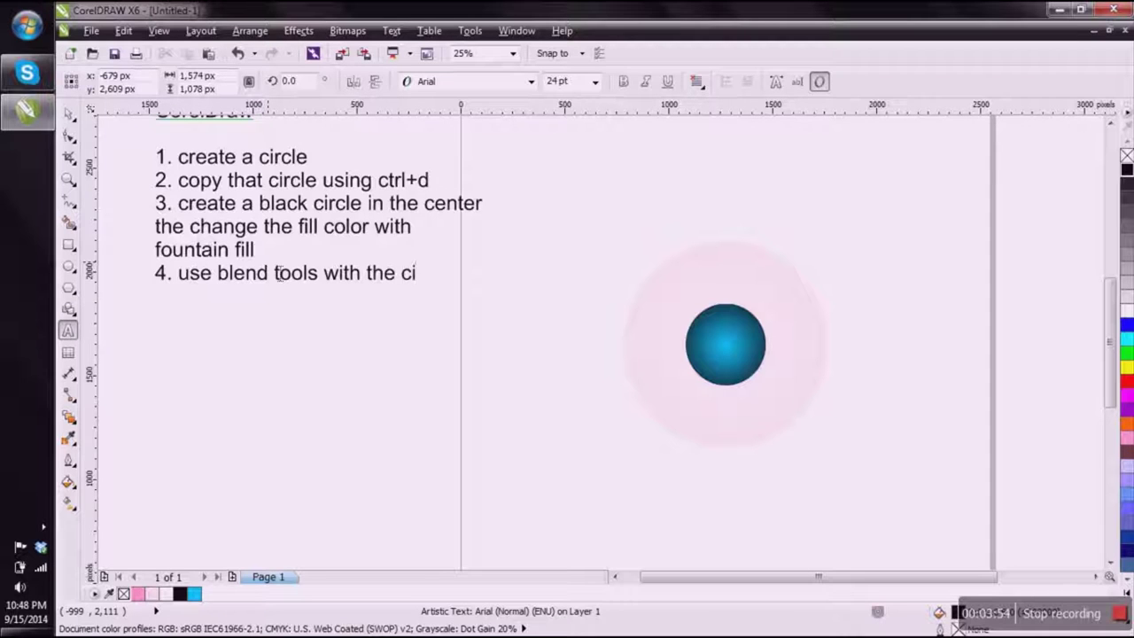
key(BackSpace)
key(BackSpace)
key(BackSpace)
key(BackSpace)
key(BackSpace)
key(BackSpace)
key(BackSpace)
key(BackSpace)
key(BackSpace)
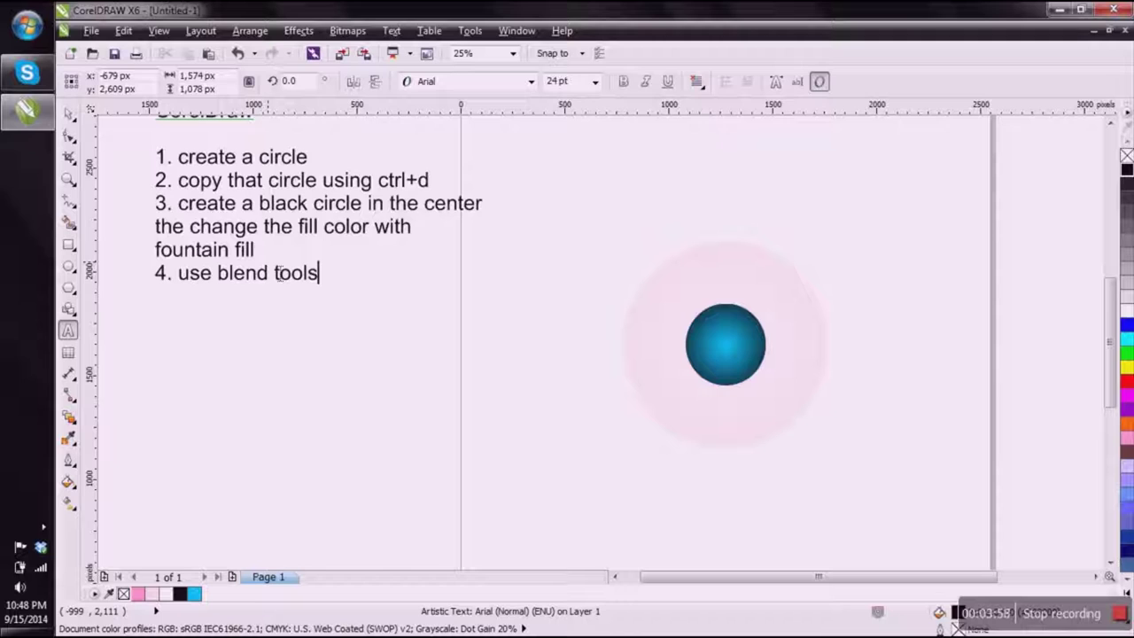
Step: Extend the fourth item with ", connect it to" and a new line "the circle behind (small circle)", and finish editing the text
text(connect )
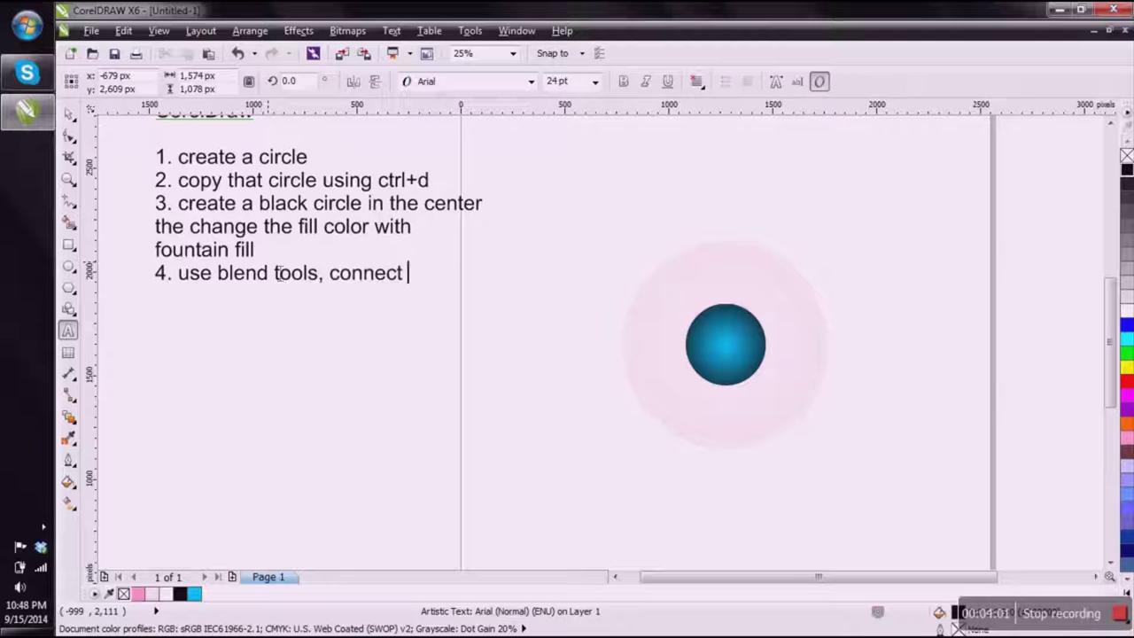
text(juit to)
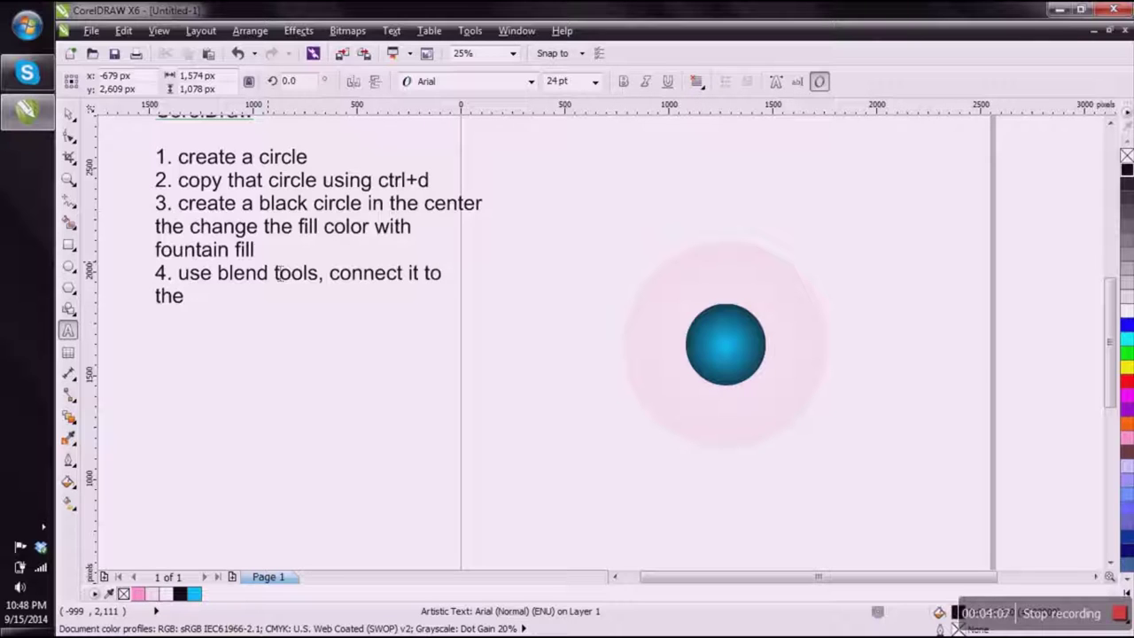
text( circl)
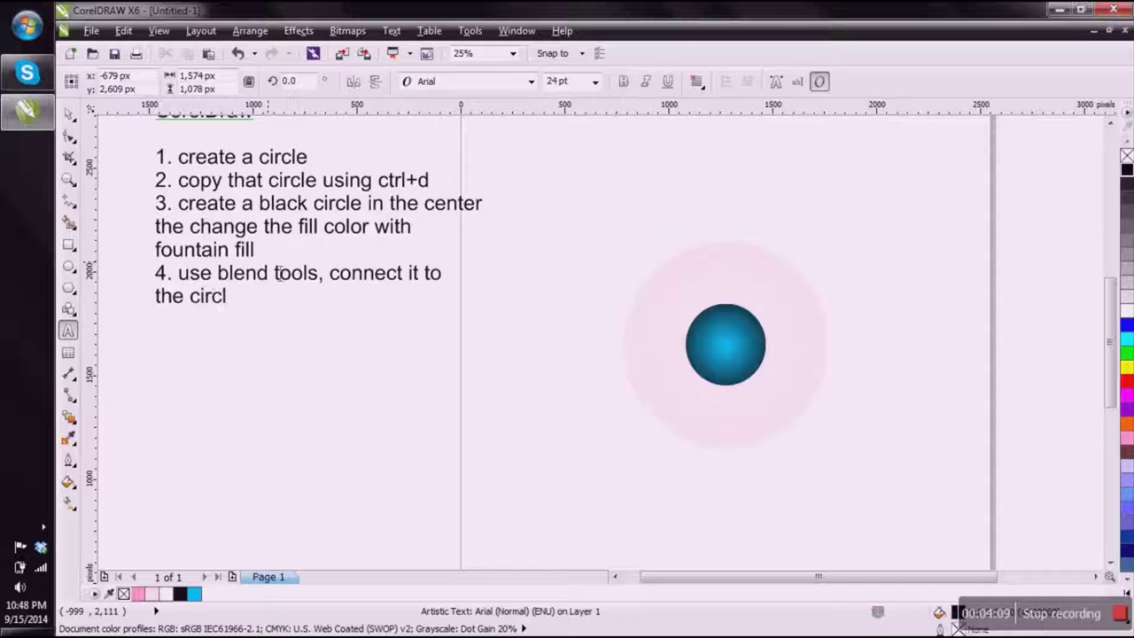
text(e behin)
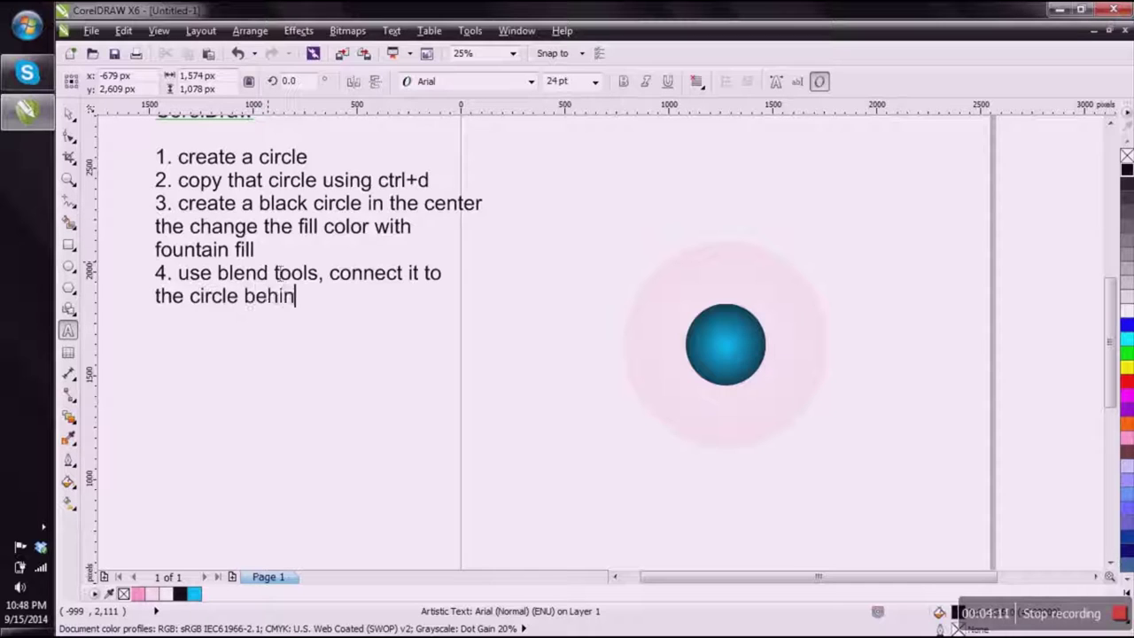
text(d (s)
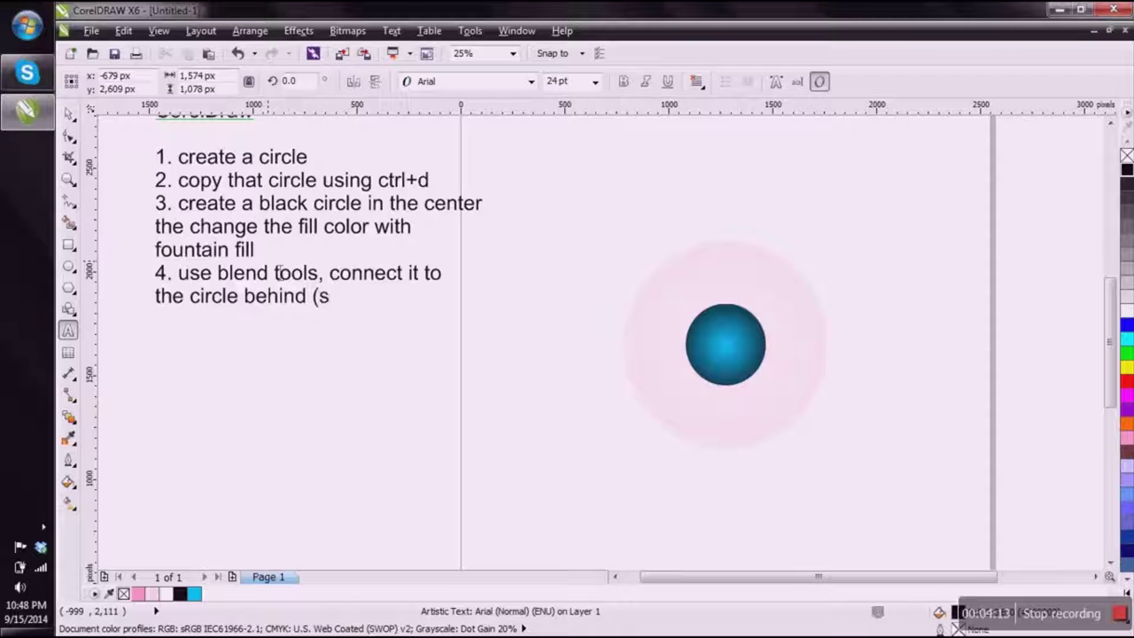
text(mall circ)
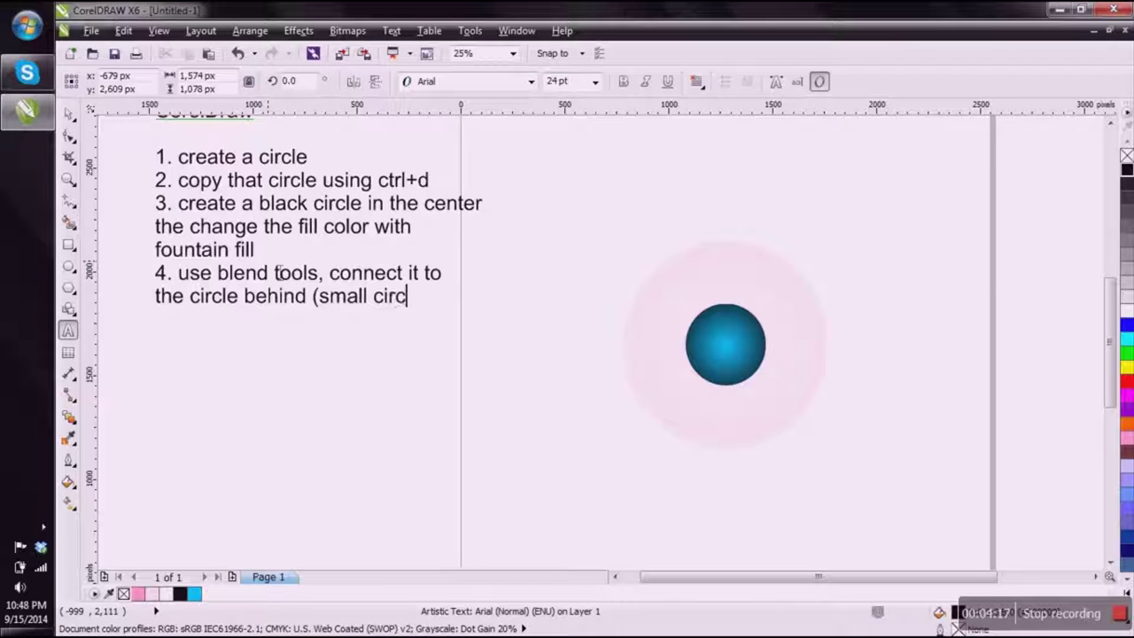
text(le)
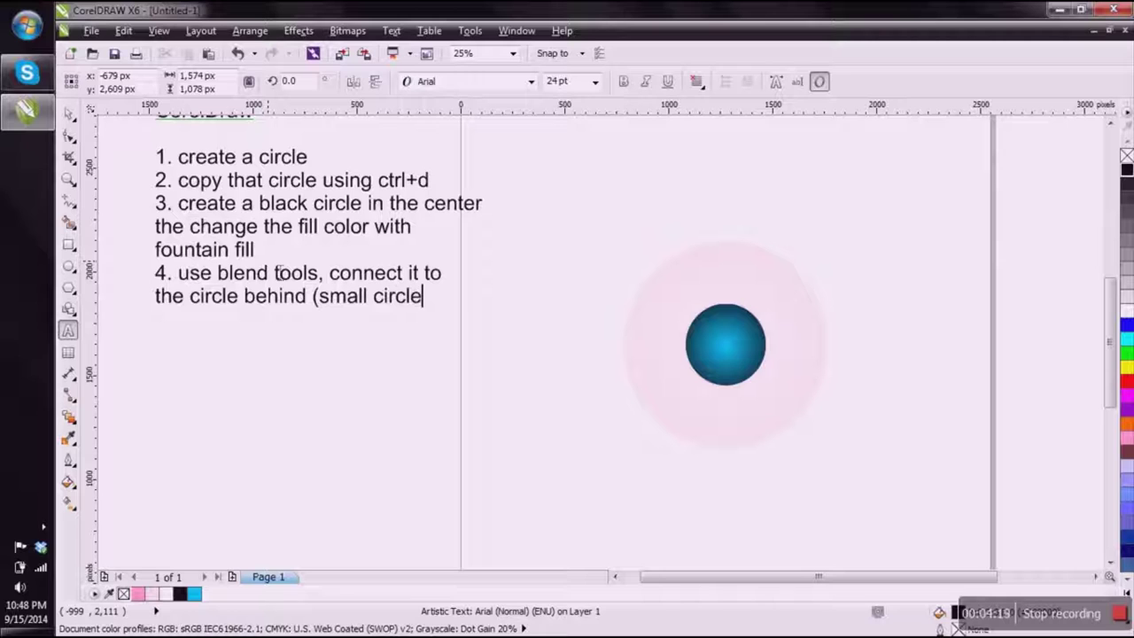
text())
key(Escape)
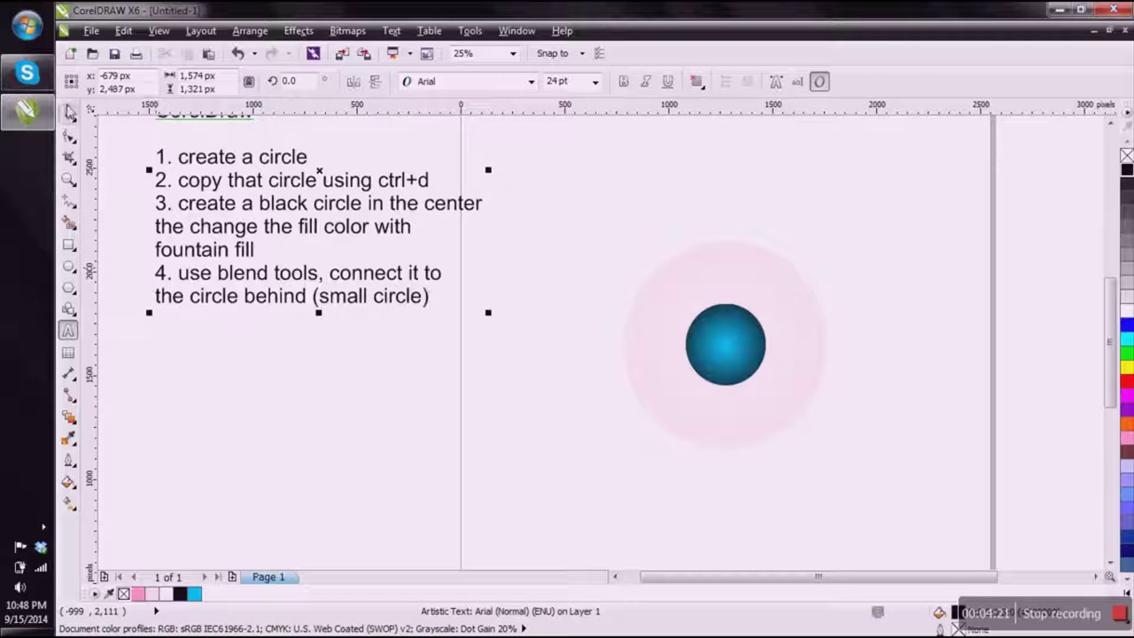
click(69, 113)
click(115, 312)
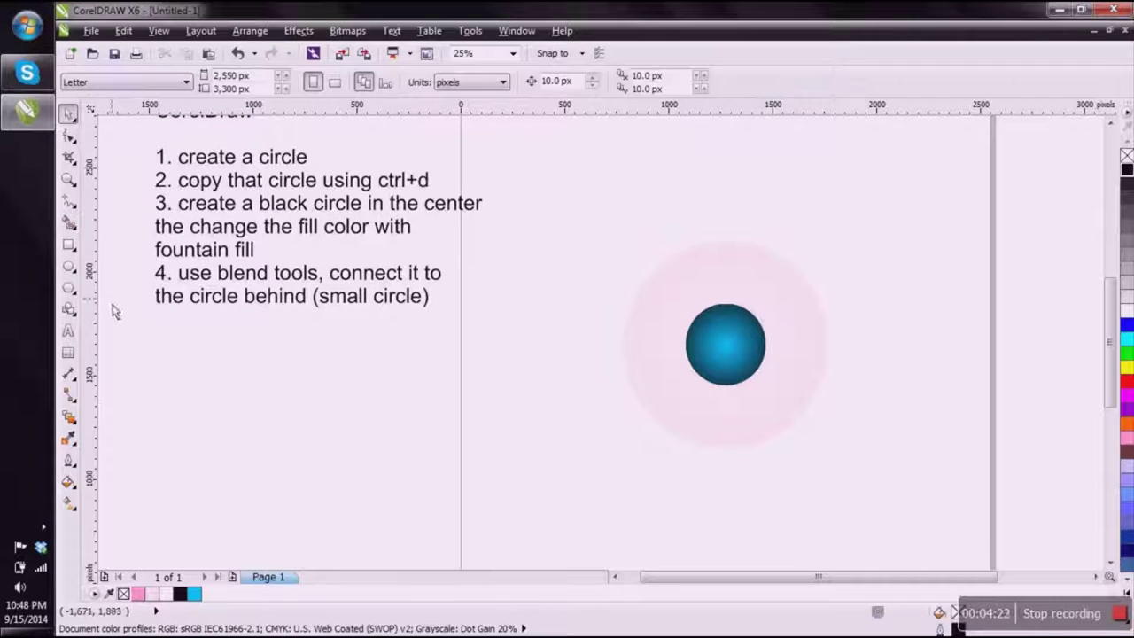
Step: Blend the blue center circle with the slightly larger pale circle behind it, using 20 blend steps
click(74, 425)
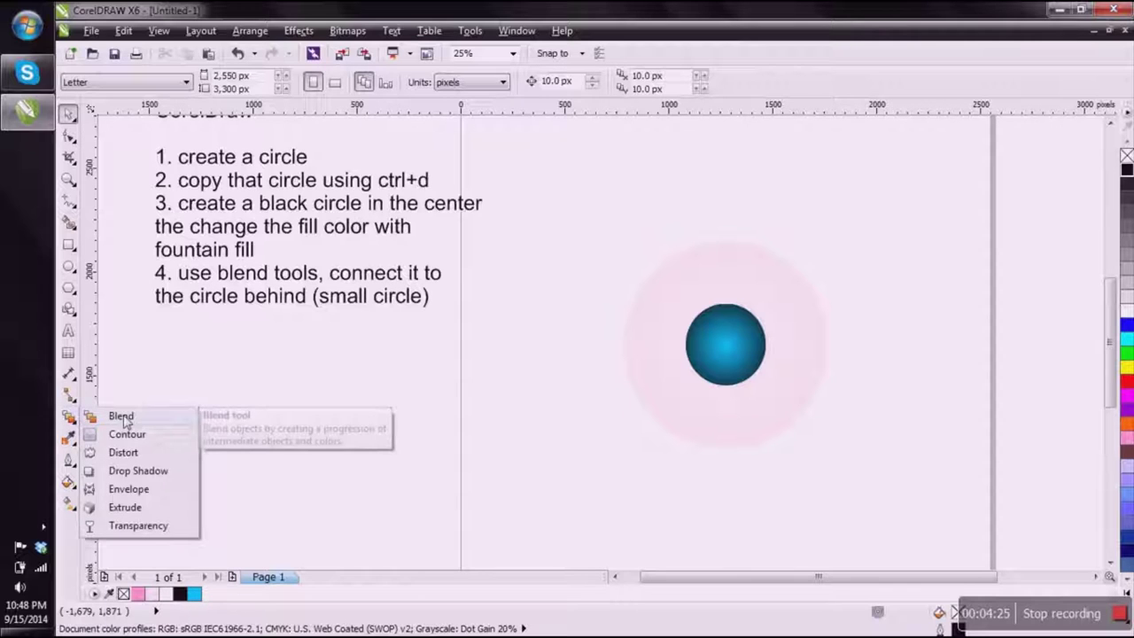
click(122, 418)
scroll(762, 368, up, 2)
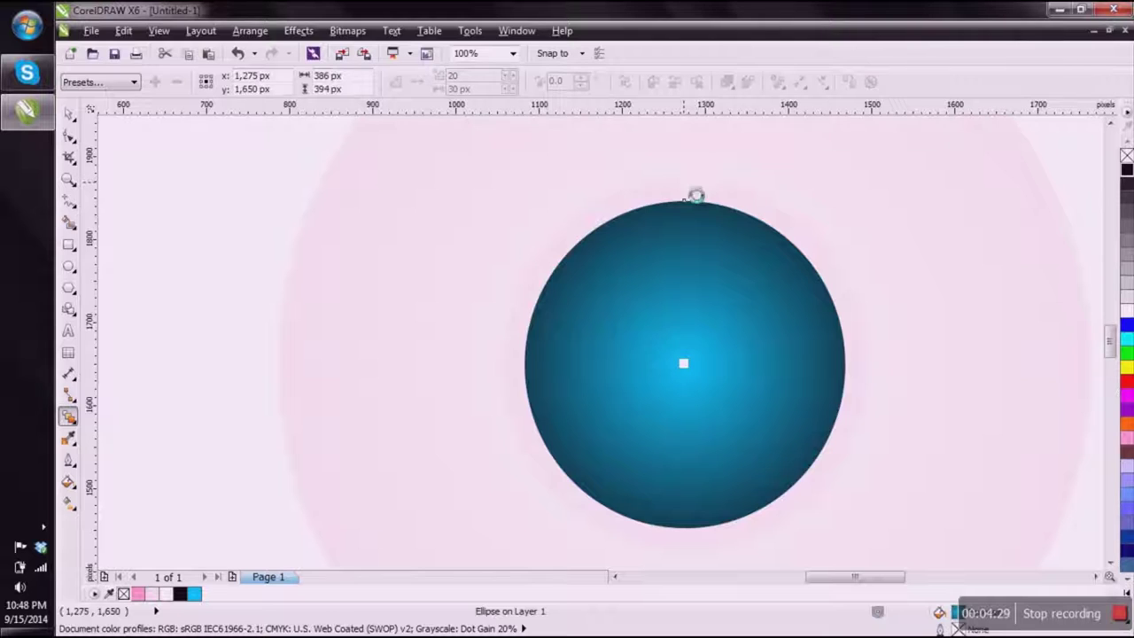
drag(685, 188, 684, 364)
scroll(684, 188, down, 2)
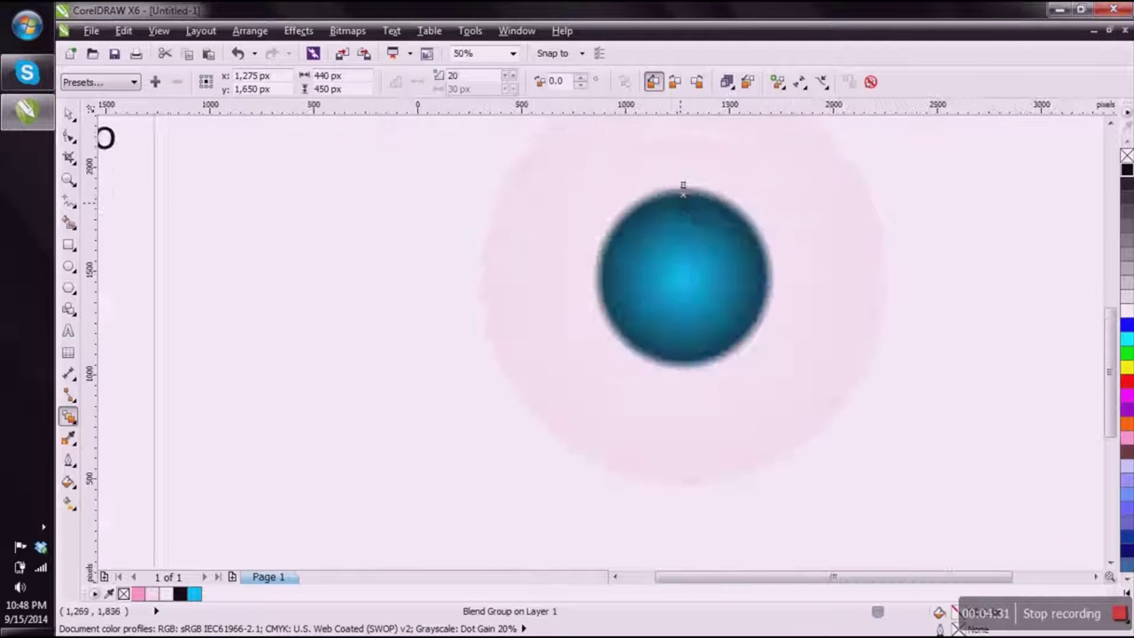
scroll(727, 221, up, 1)
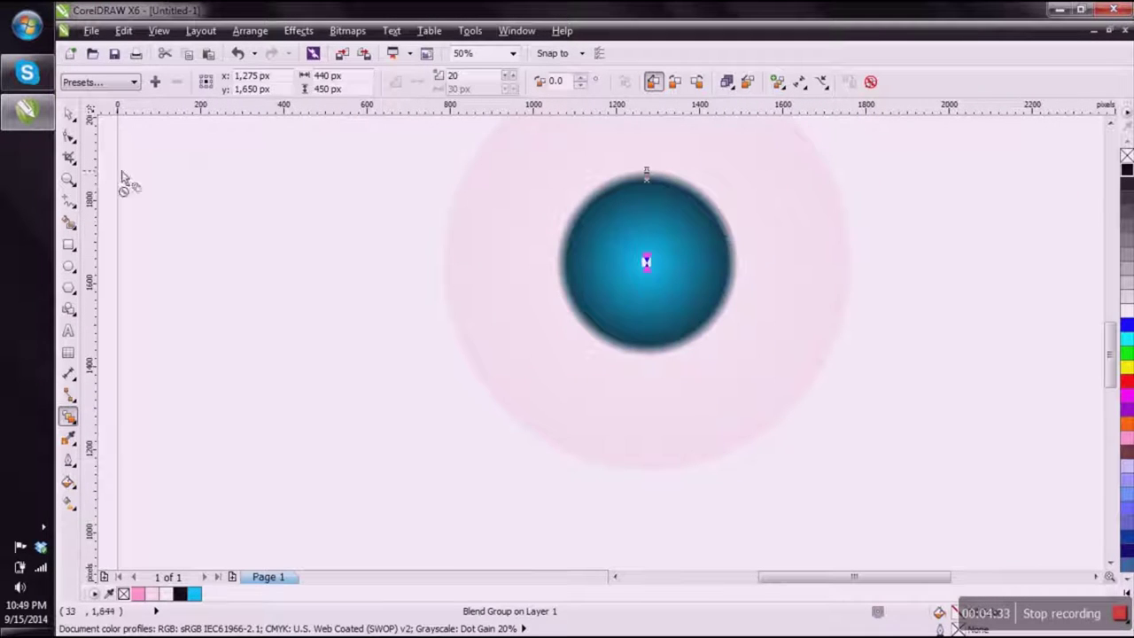
click(68, 114)
click(238, 195)
scroll(696, 271, down, 1)
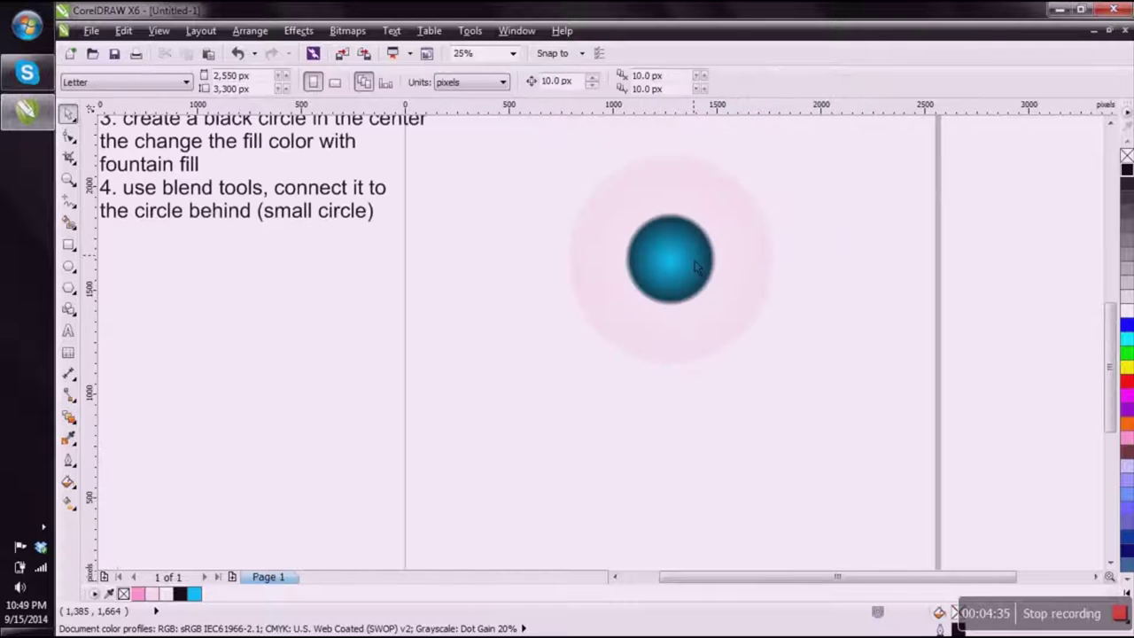
click(689, 254)
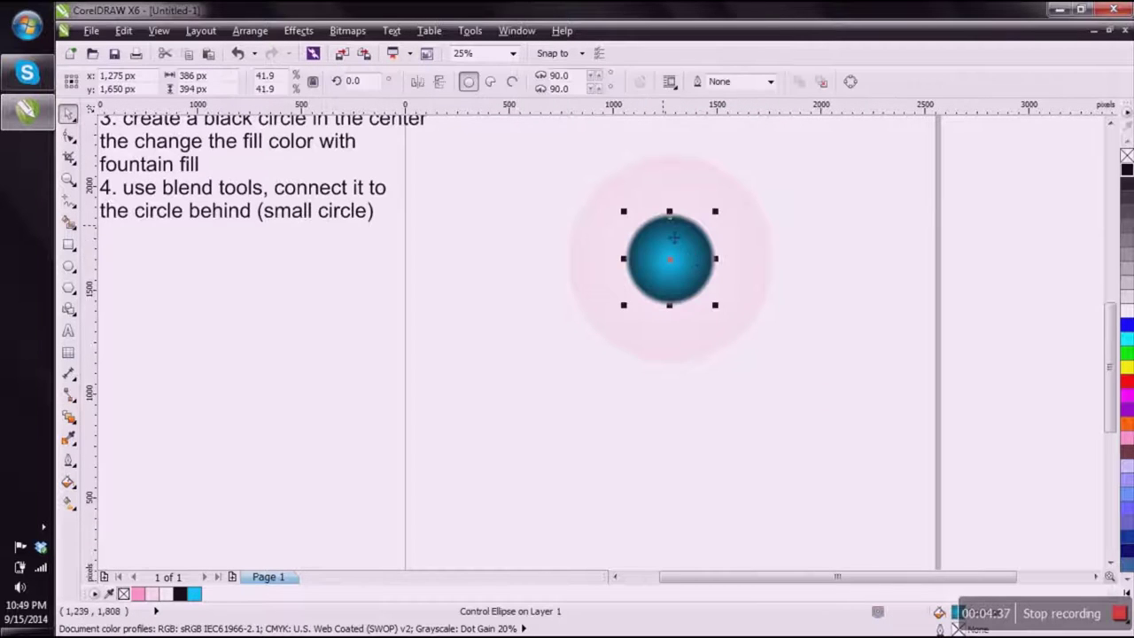
scroll(666, 241, up, 2)
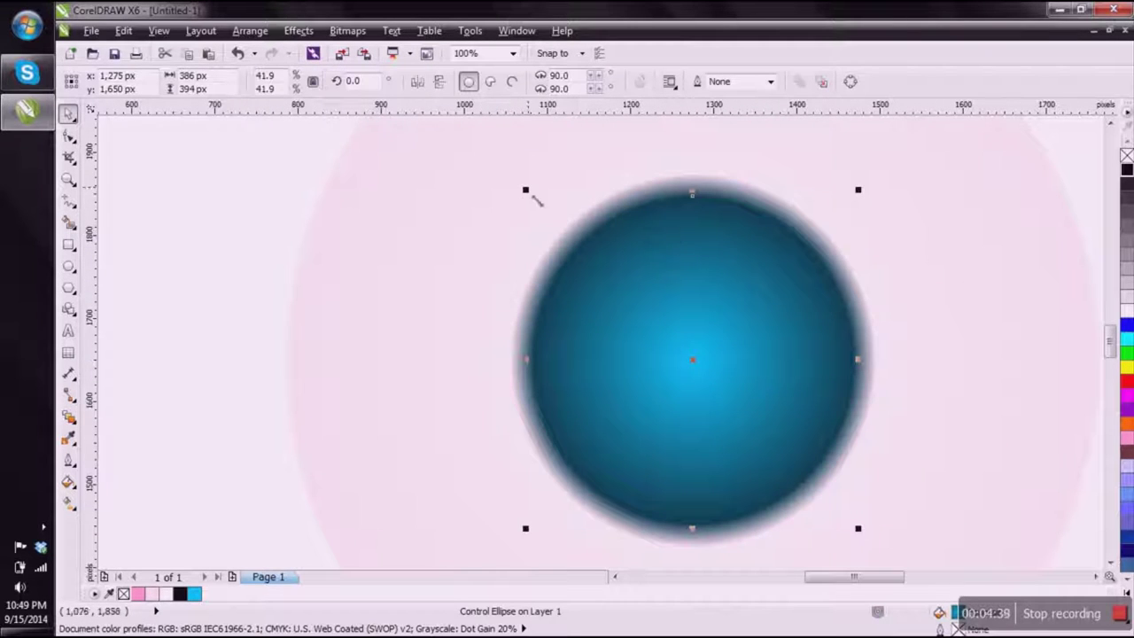
Step: Add the line "5. copy the circle again and resize" to the end of the text block and finish editing the text
scroll(706, 306, down, 2)
scroll(706, 306, down, 1)
scroll(629, 257, up, 1)
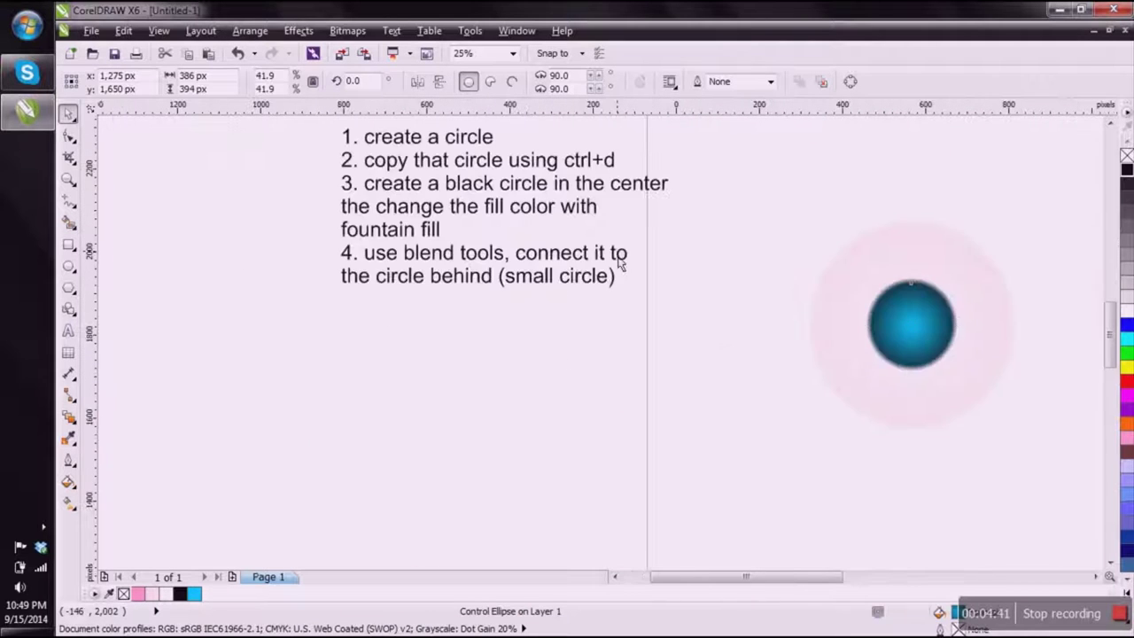
scroll(620, 307, up, 1)
double_click(614, 315)
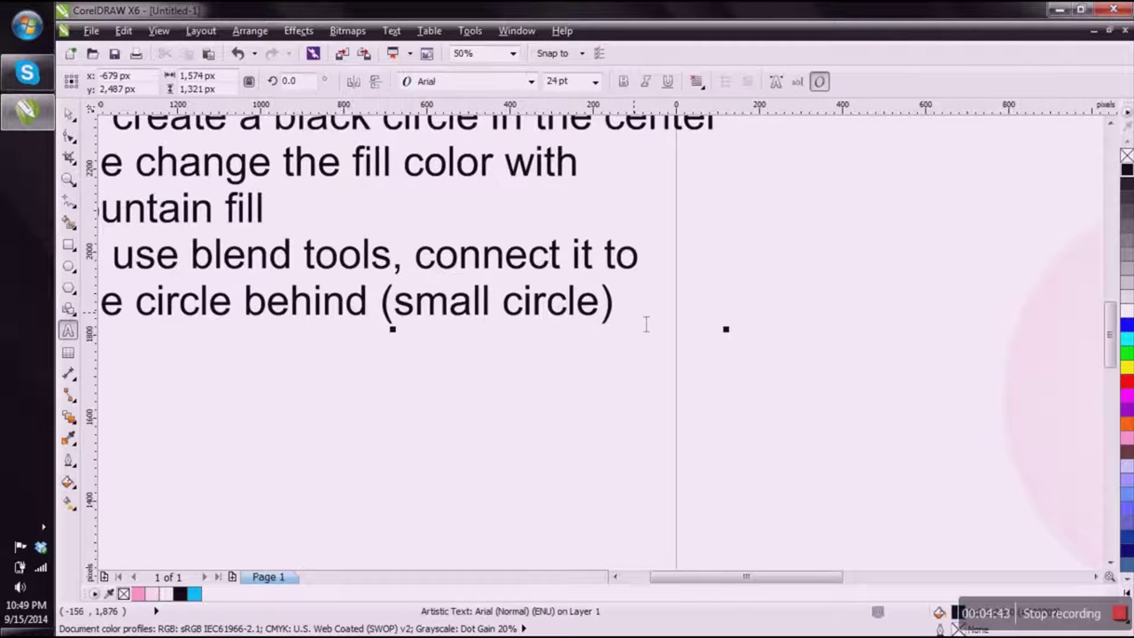
key(Return)
text(5.)
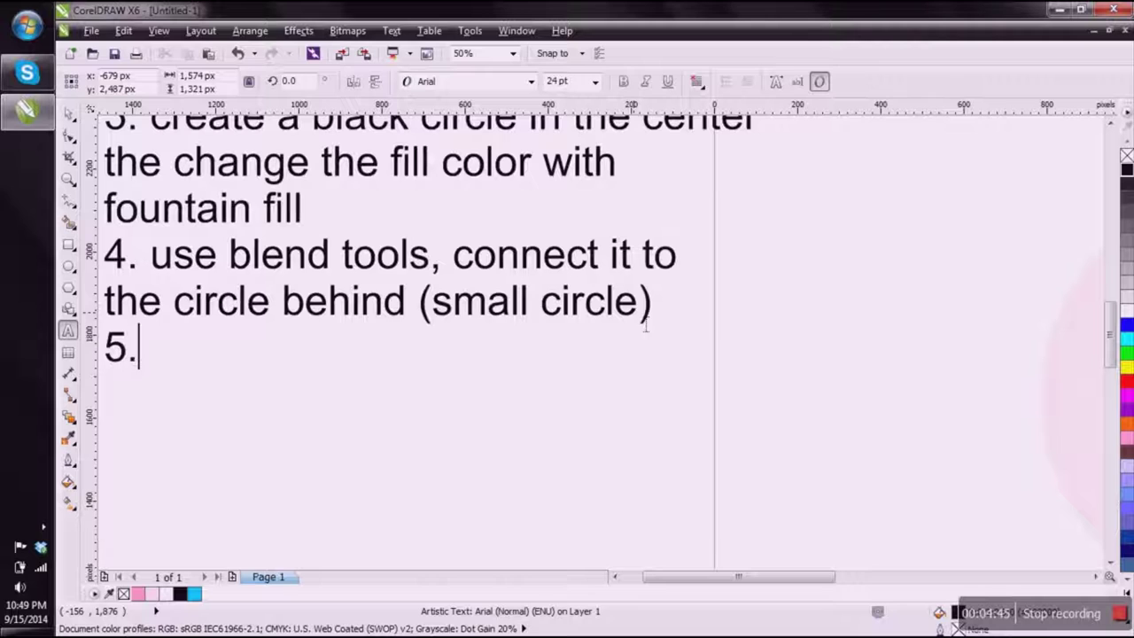
text( copty)
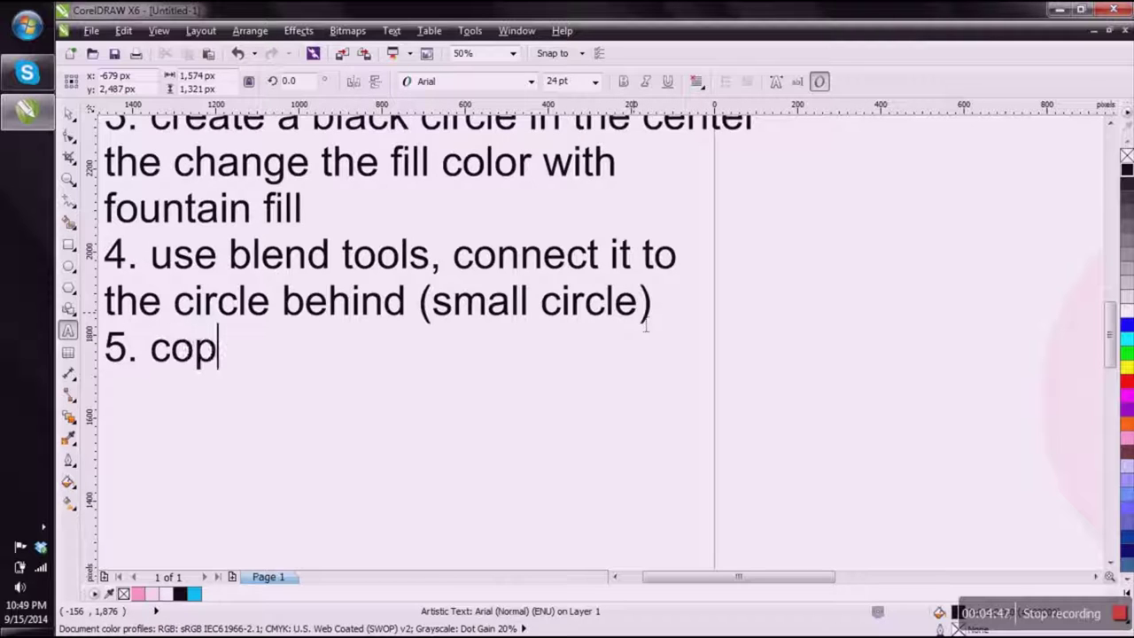
key(BackSpace)
key(BackSpace)
text(y )
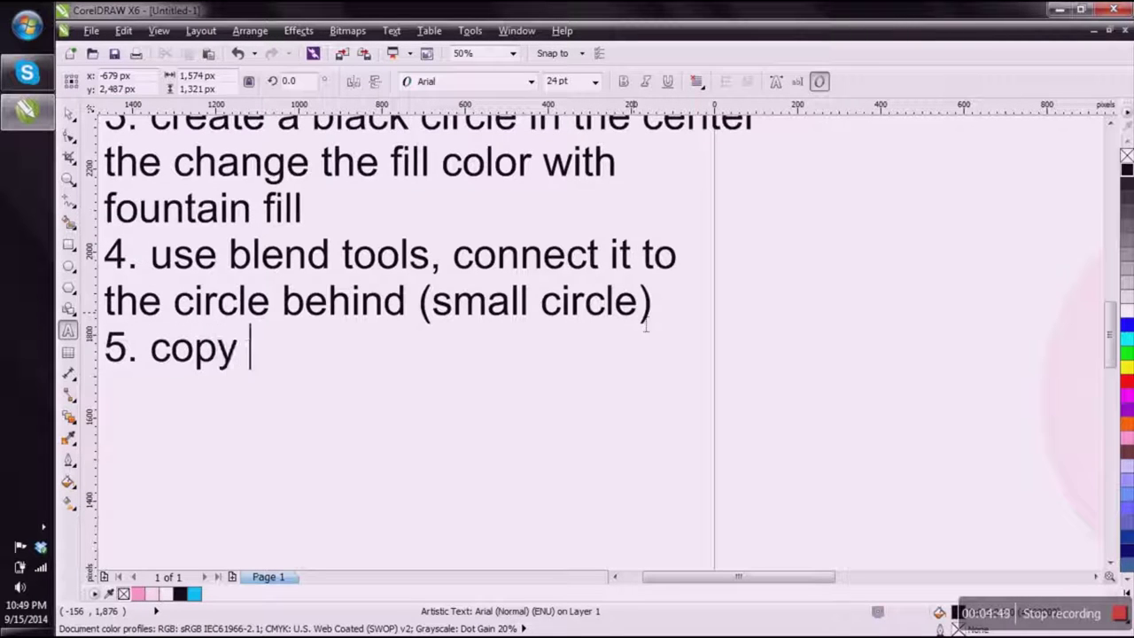
text(the cor)
key(BackSpace)
key(BackSpace)
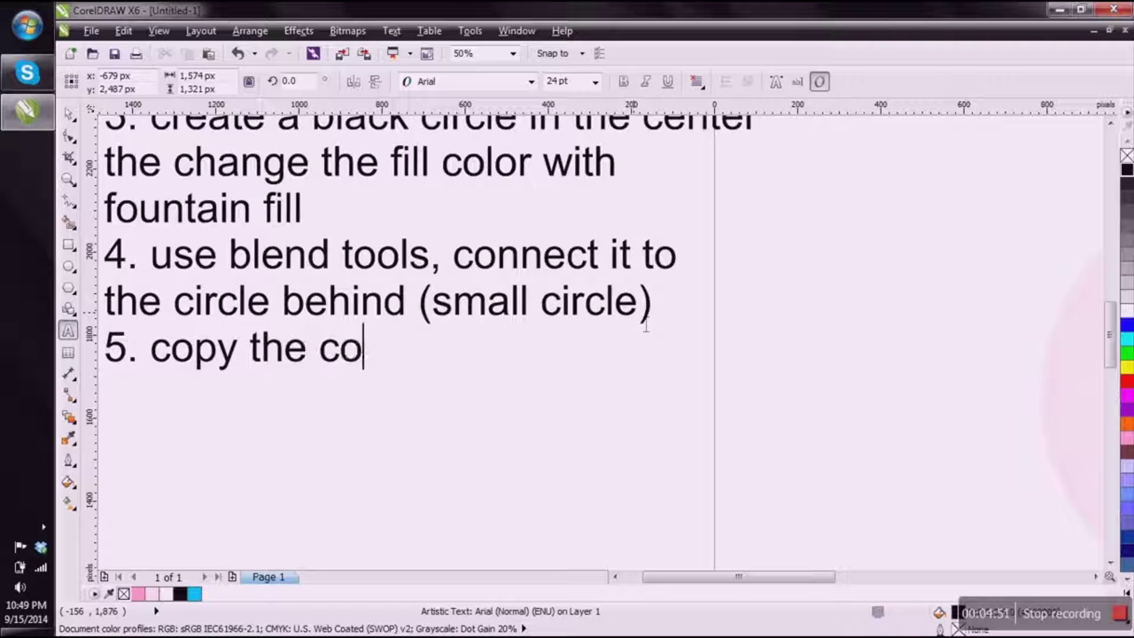
text(ircle )
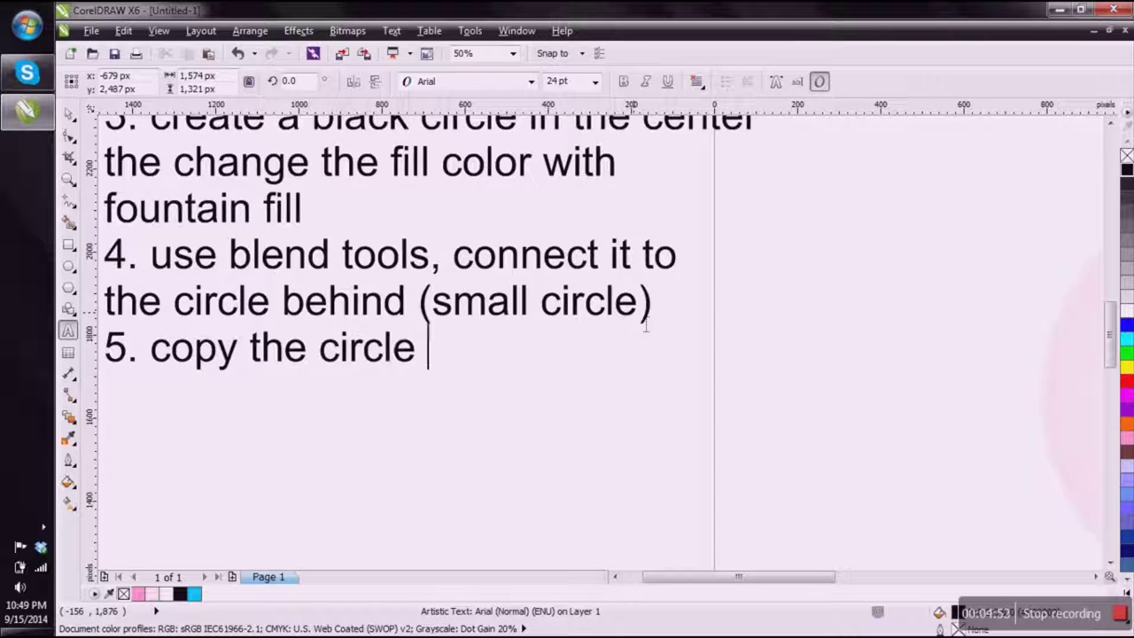
text(agaunb)
key(BackSpace)
key(BackSpace)
key(BackSpace)
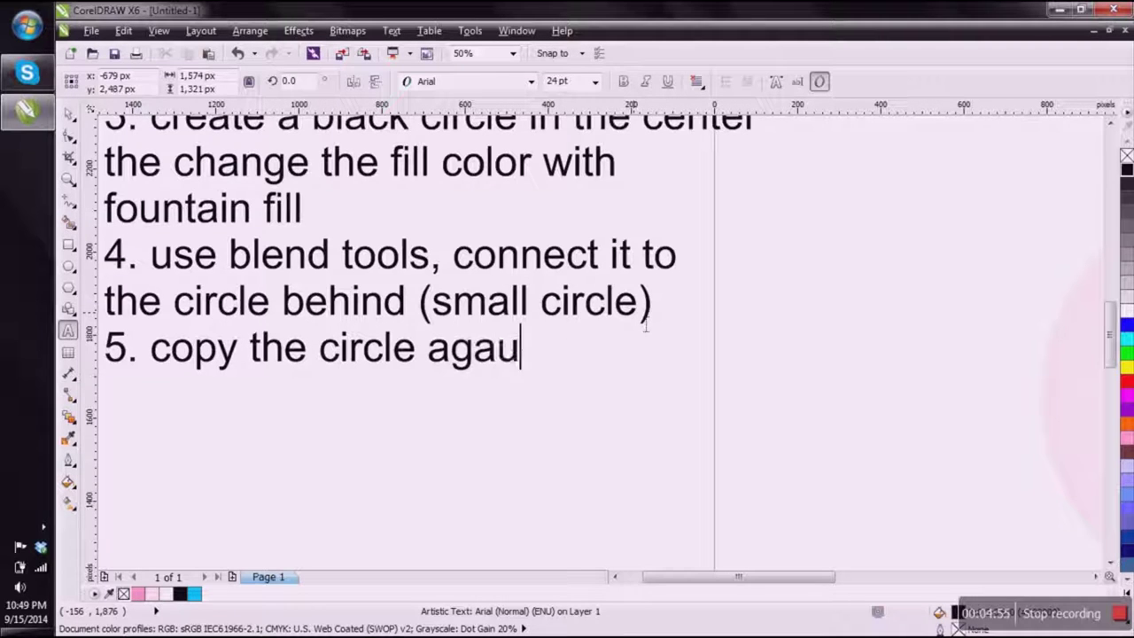
text(in )
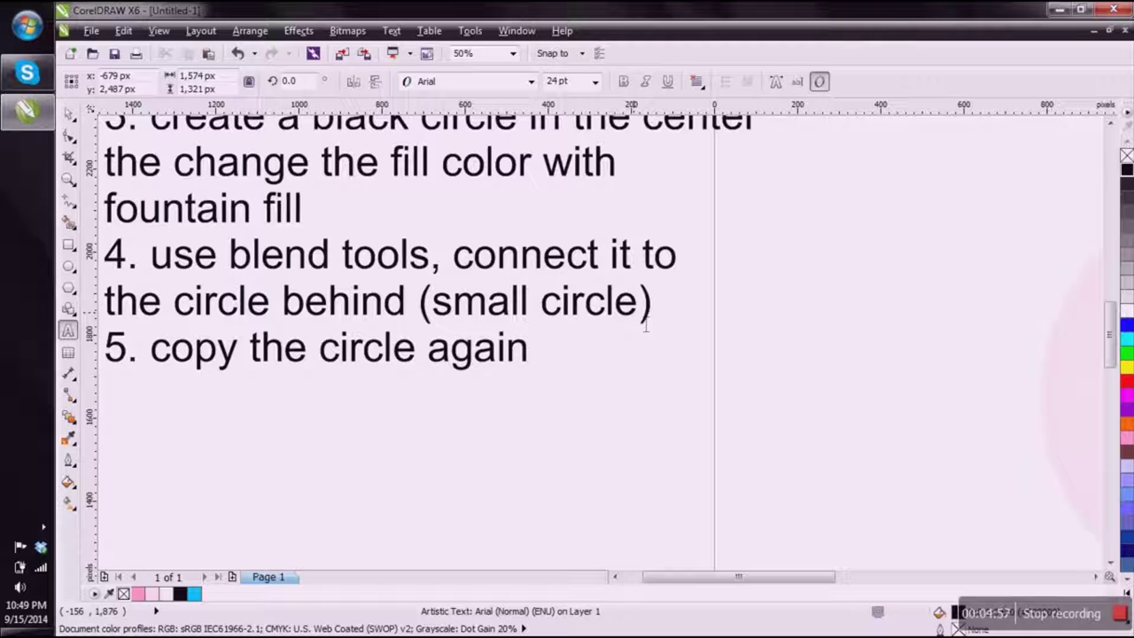
text(and r)
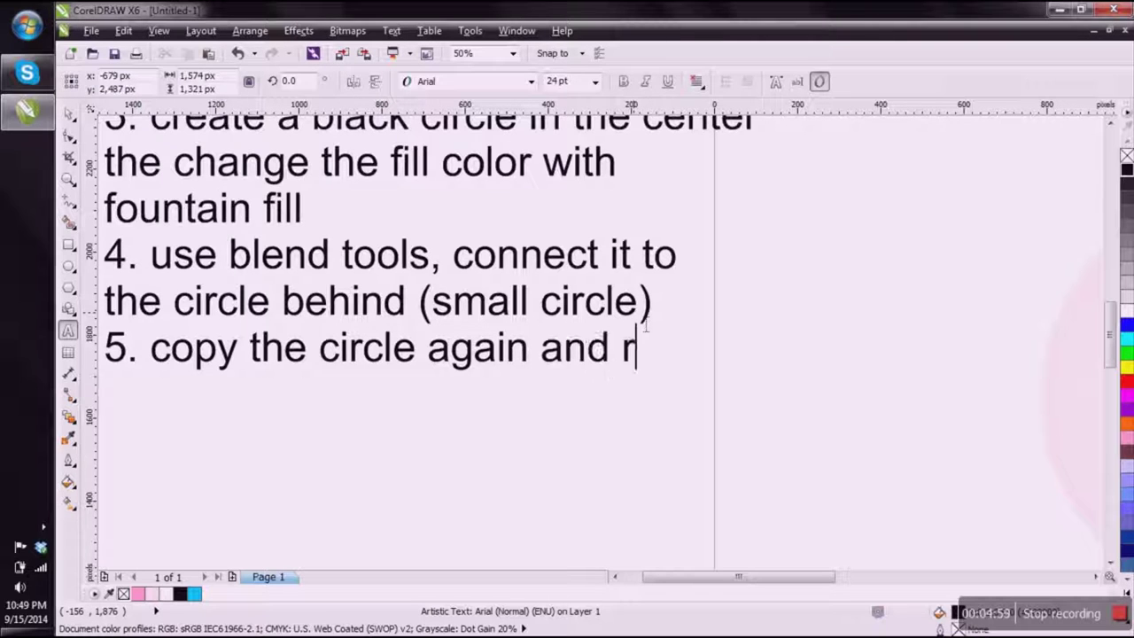
text(esize)
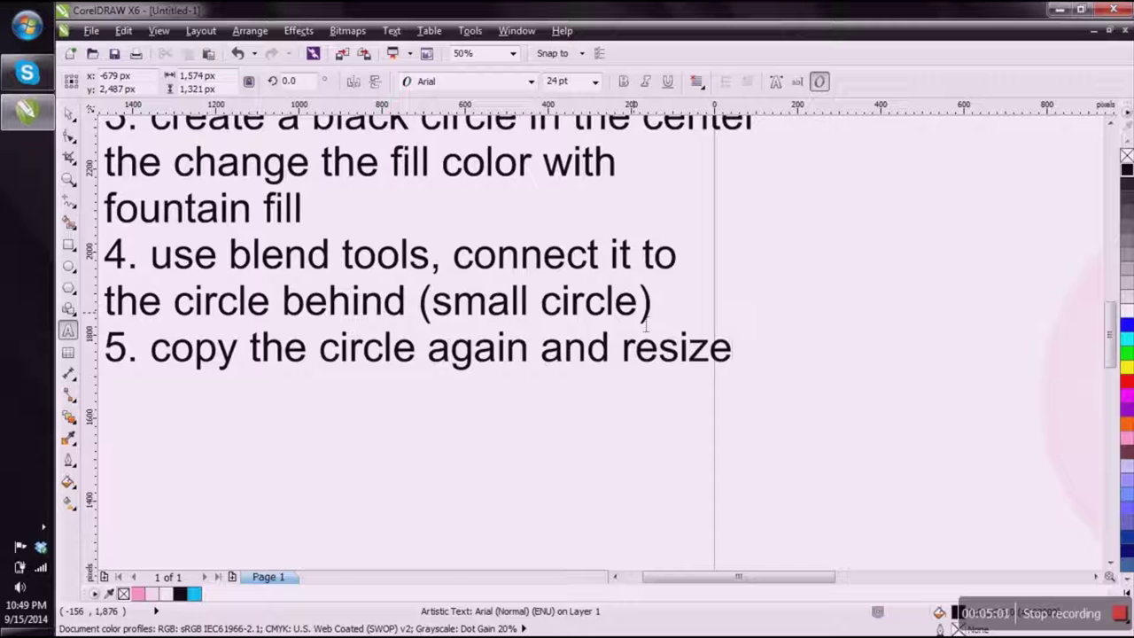
click(68, 114)
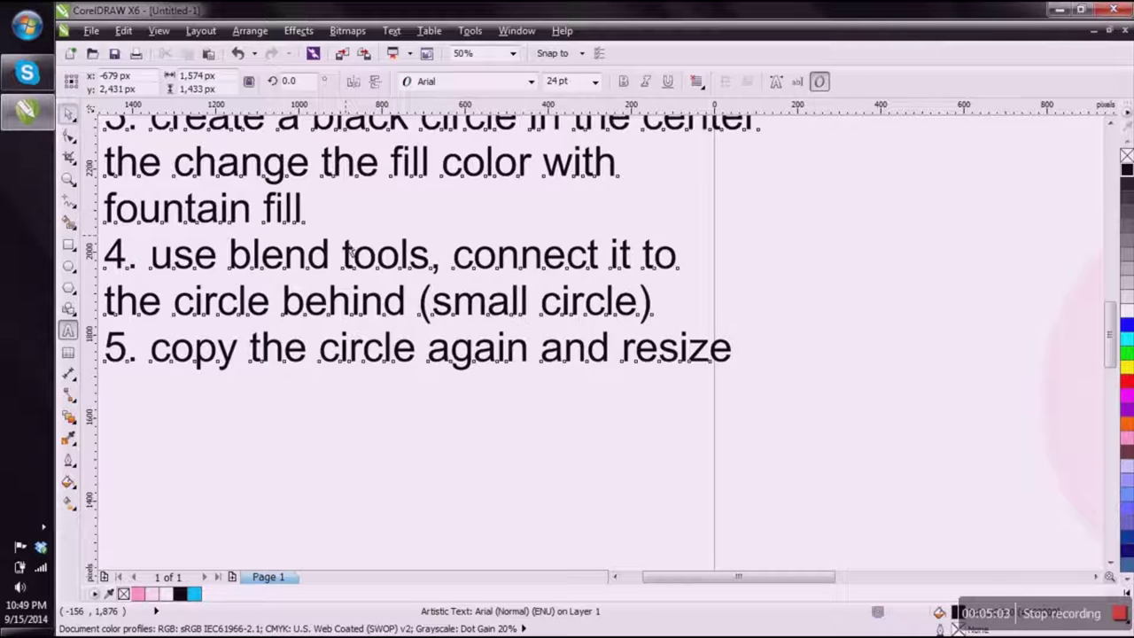
Step: Create a smaller concentric copy of the blue circle, about 198 by 202 px, at the center of the iris
scroll(350, 227, down, 1)
click(683, 361)
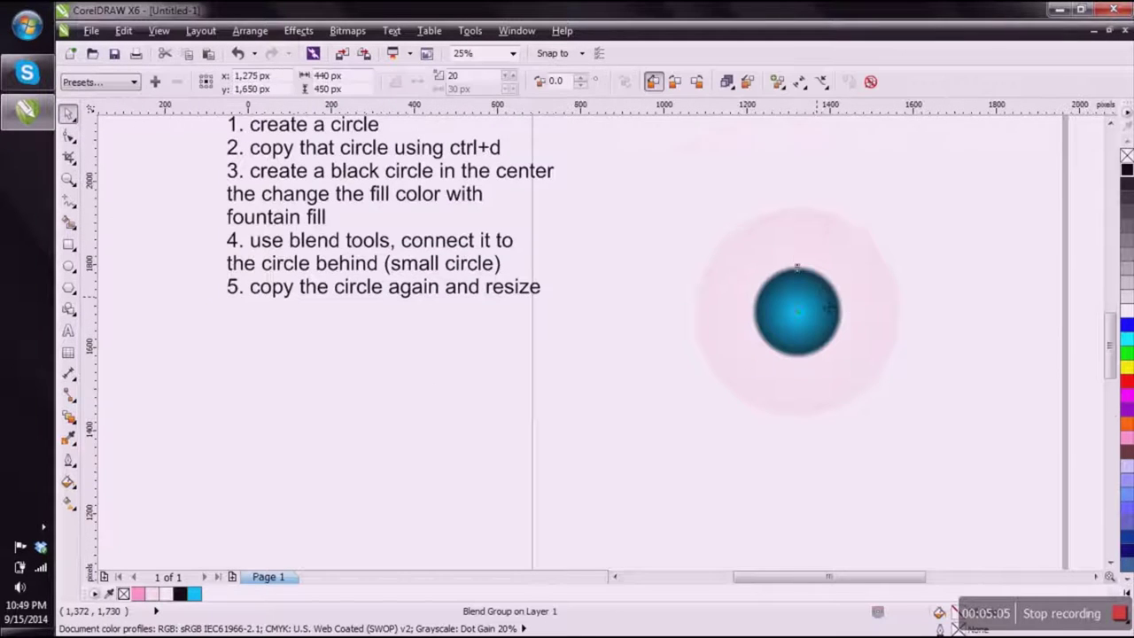
scroll(818, 297, up, 1)
click(808, 323)
click(739, 314)
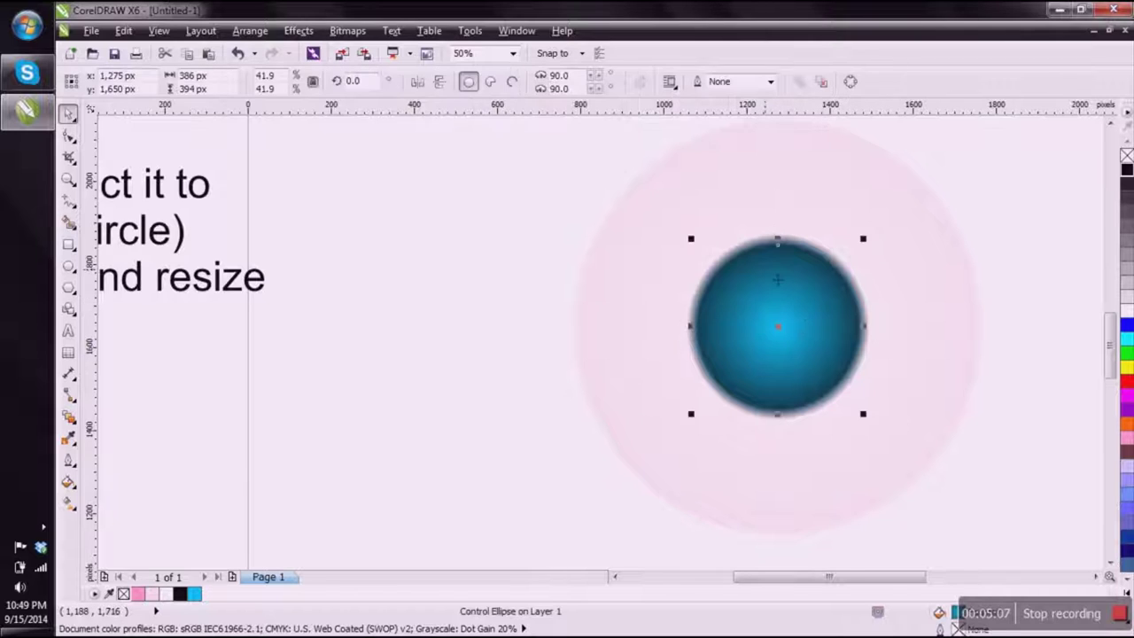
scroll(768, 266, up, 1)
drag(625, 223, 679, 316)
scroll(471, 365, down, 1)
click(583, 364)
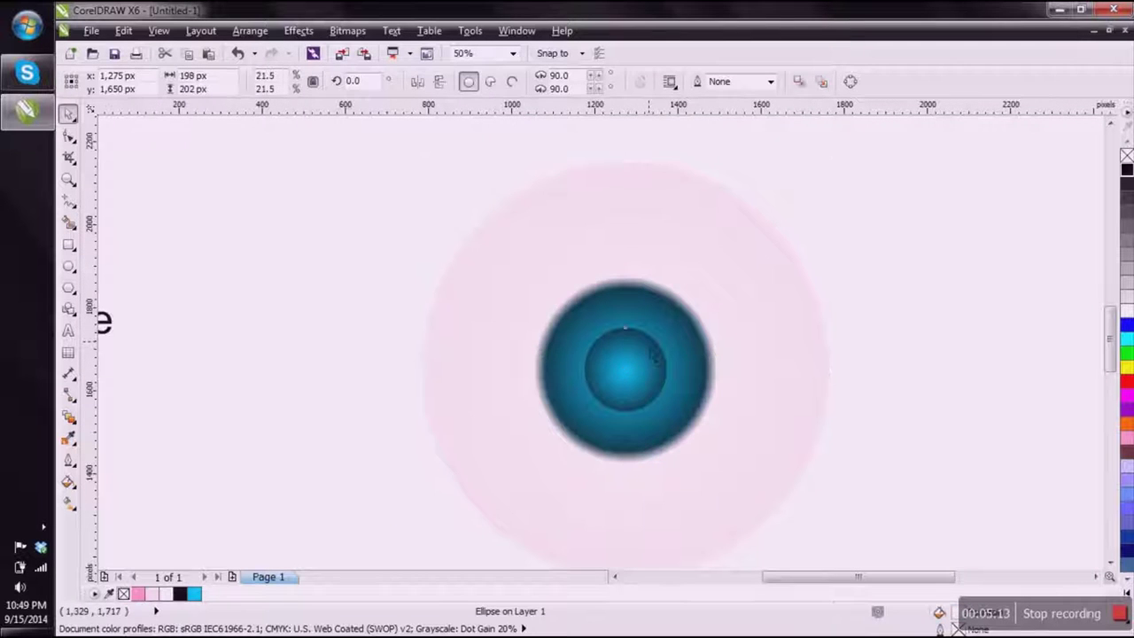
Step: Shrink the inner blue circle to about 164 by 168 px and add a black-filled concentric copy of about 139 by 142 px
scroll(582, 359, up, 2)
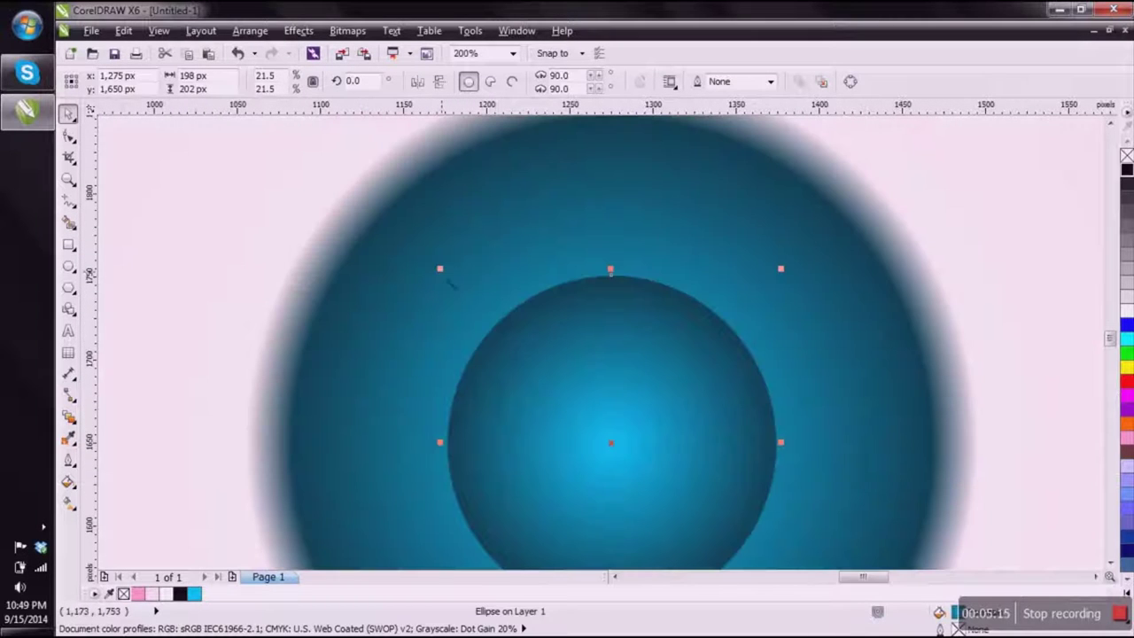
drag(442, 271, 478, 314)
scroll(491, 312, down, 1)
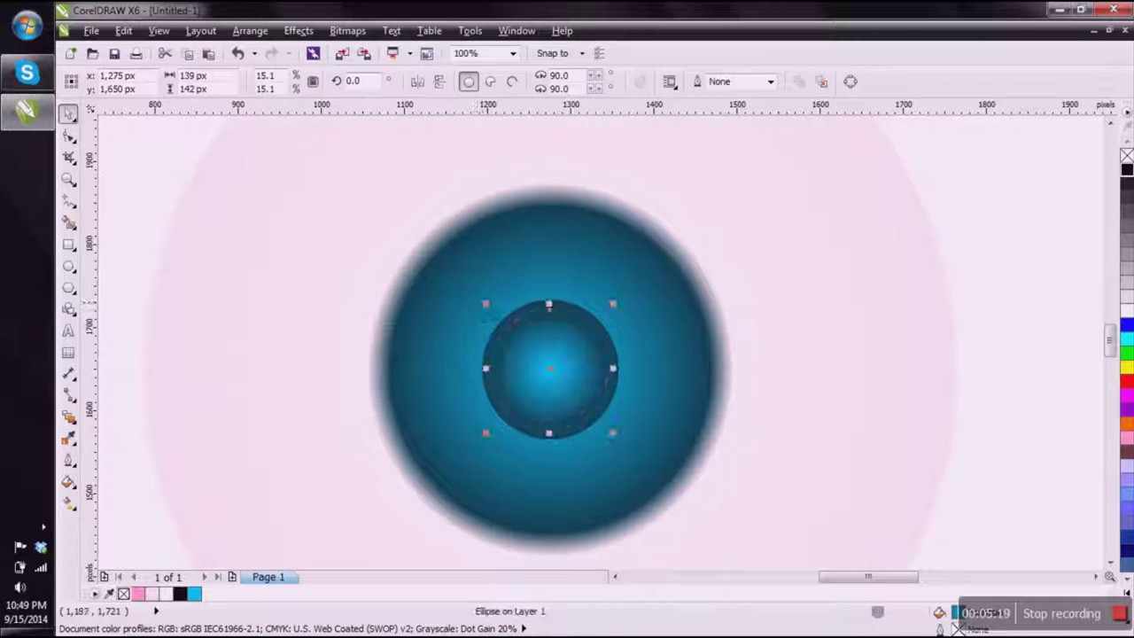
click(1127, 171)
Step: Add the line "6. use blend tool again" to the end of the text block and finish editing the text
scroll(792, 400, down, 3)
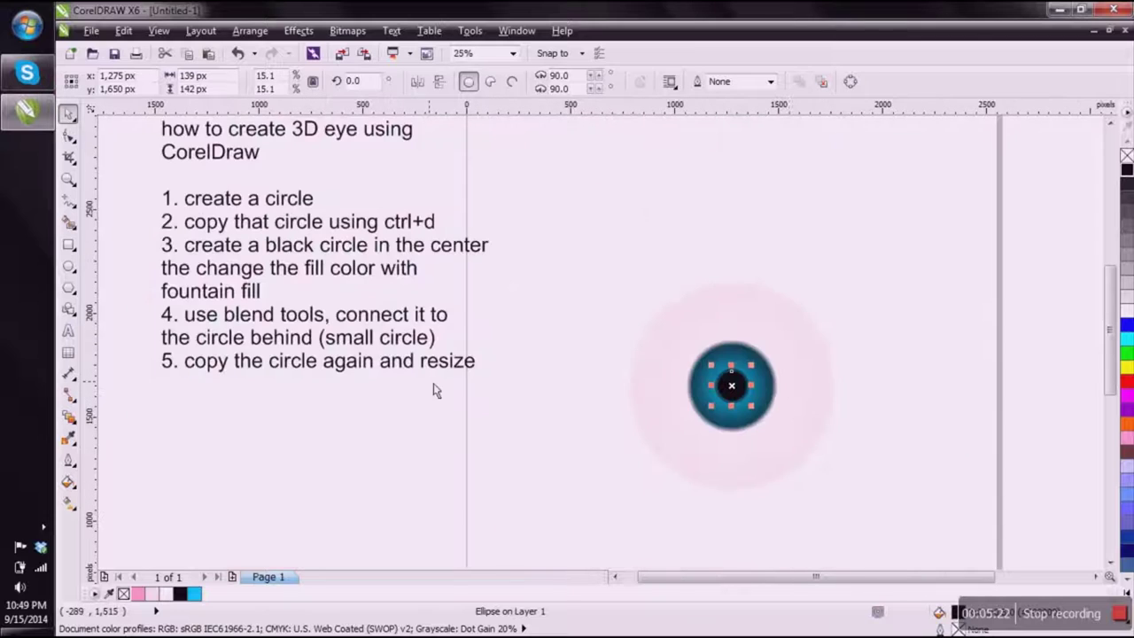
double_click(474, 370)
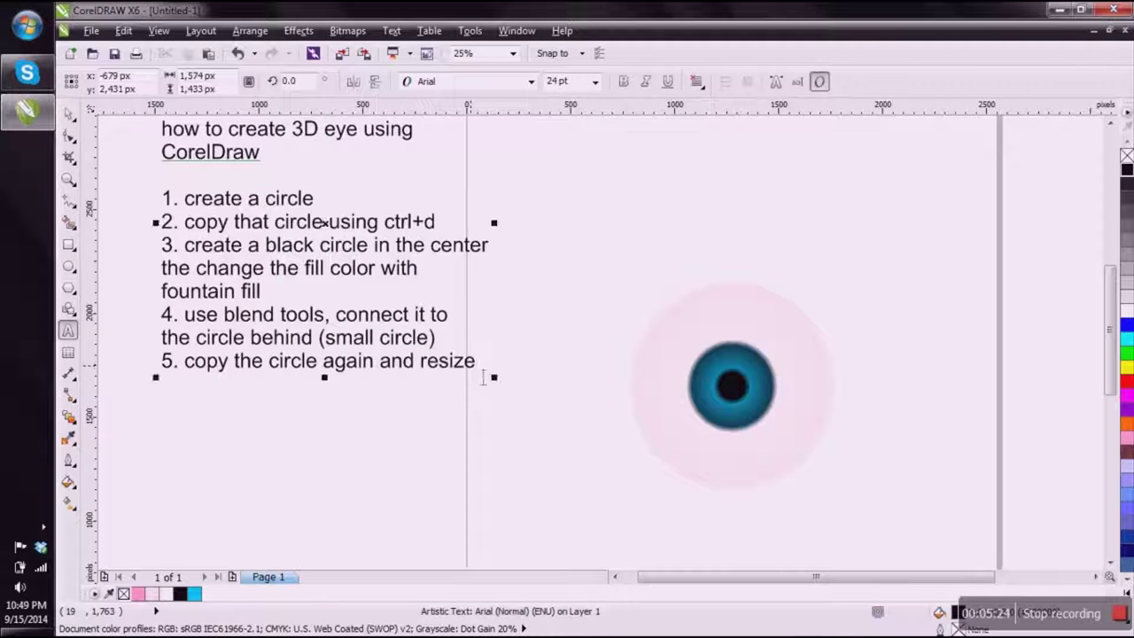
key(Return)
text(6. )
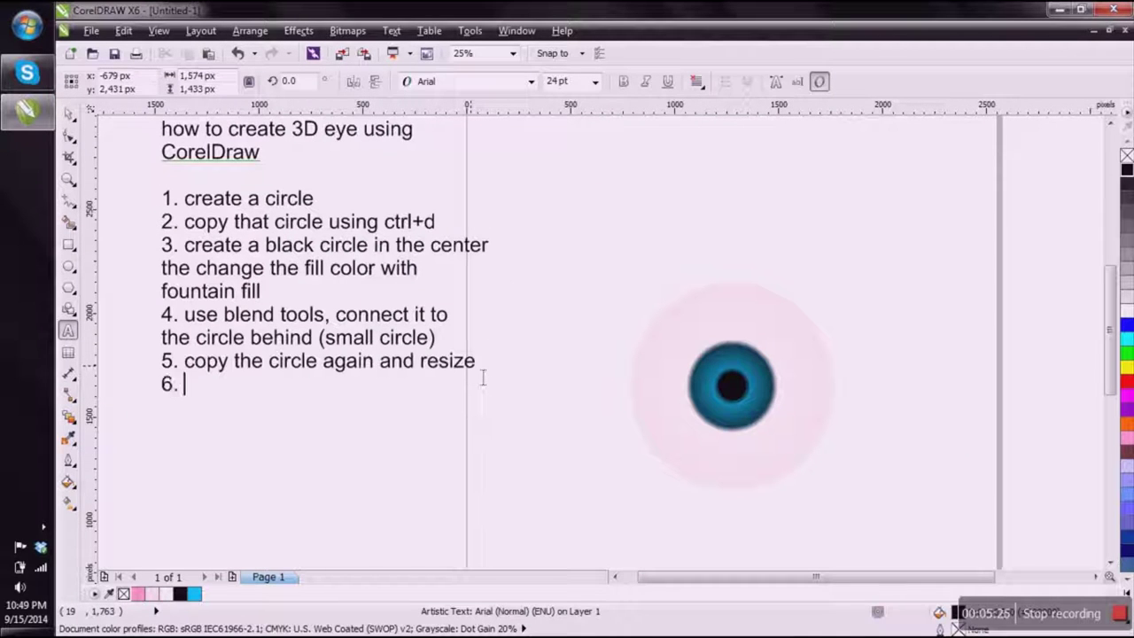
text(use b)
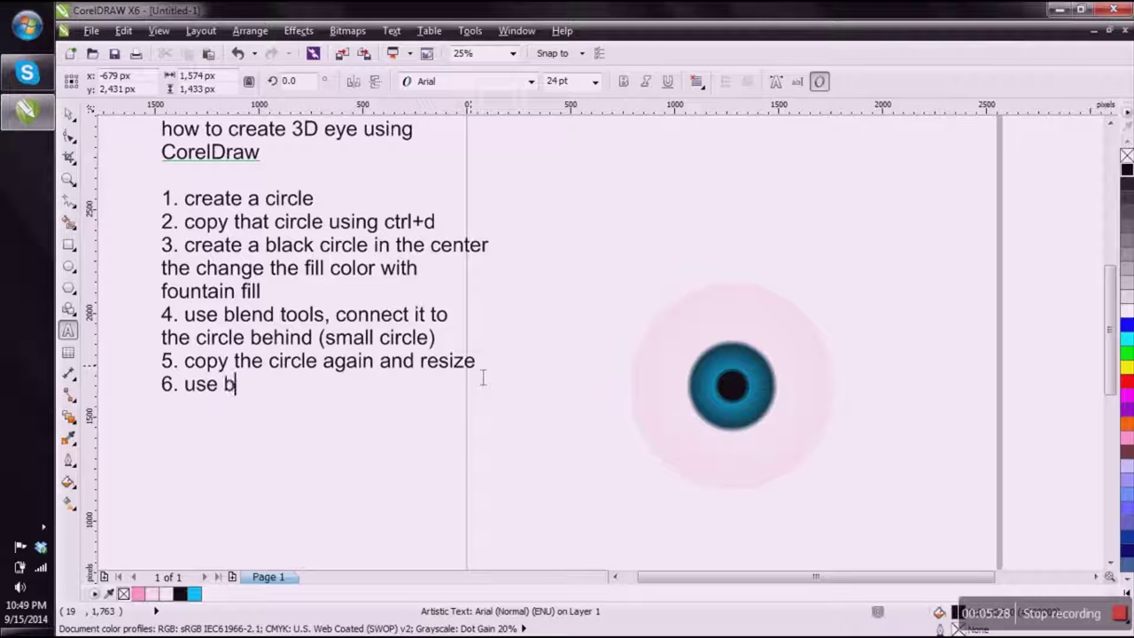
text(lend to)
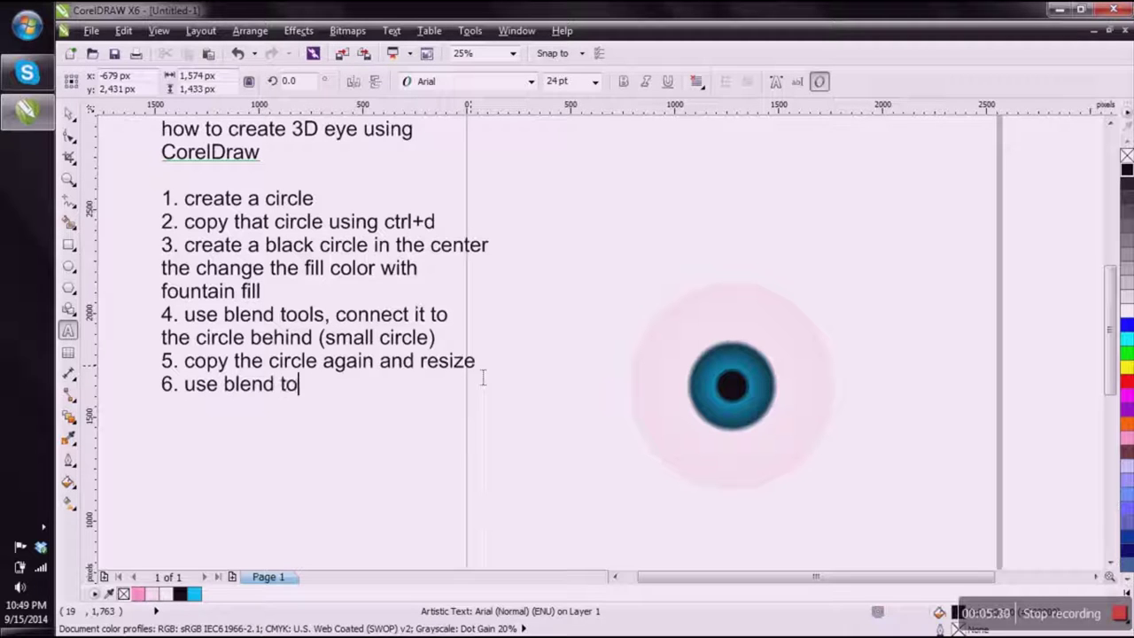
text(ol again)
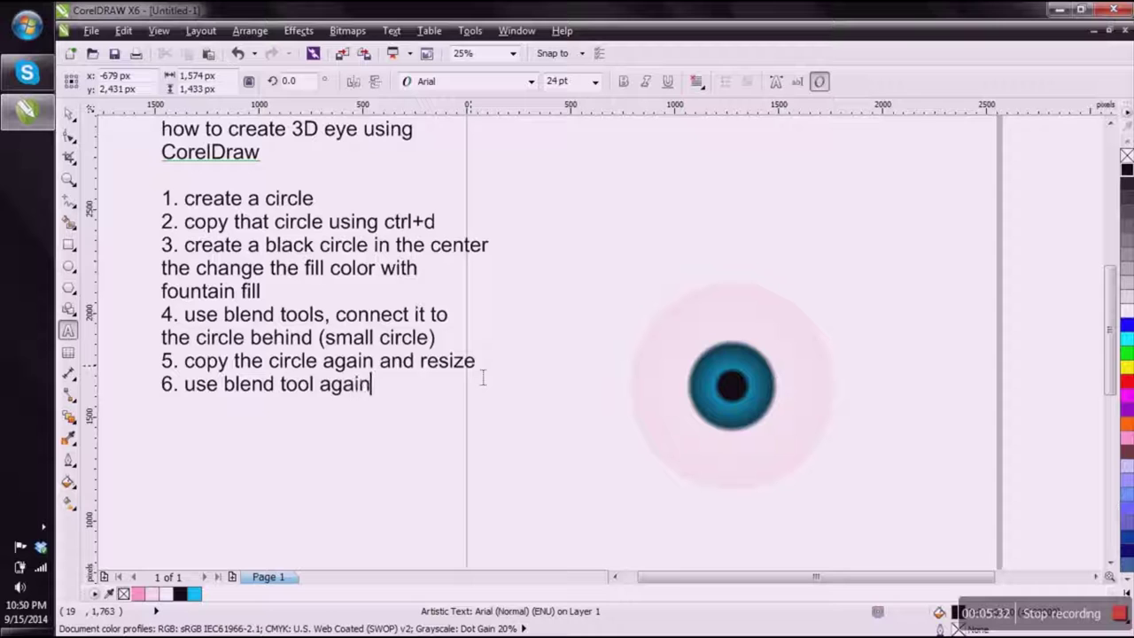
click(69, 113)
Step: Blend the black pupil circle with the slightly larger blue circle behind it, using 20 blend steps
click(69, 417)
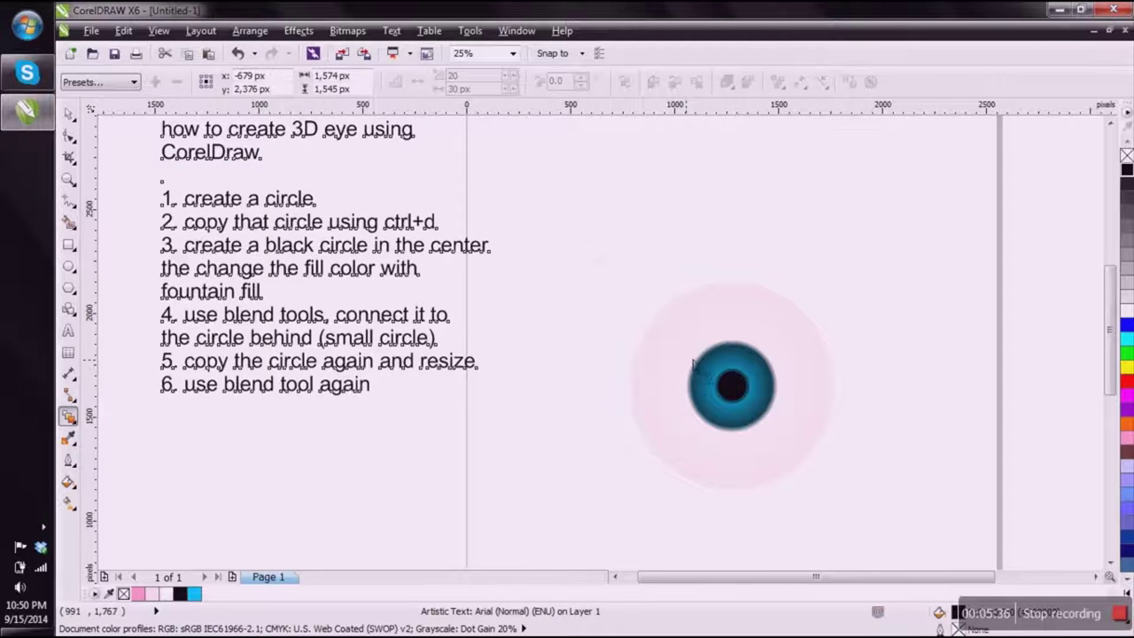
scroll(754, 363, up, 3)
scroll(558, 431, down, 1)
scroll(549, 482, up, 1)
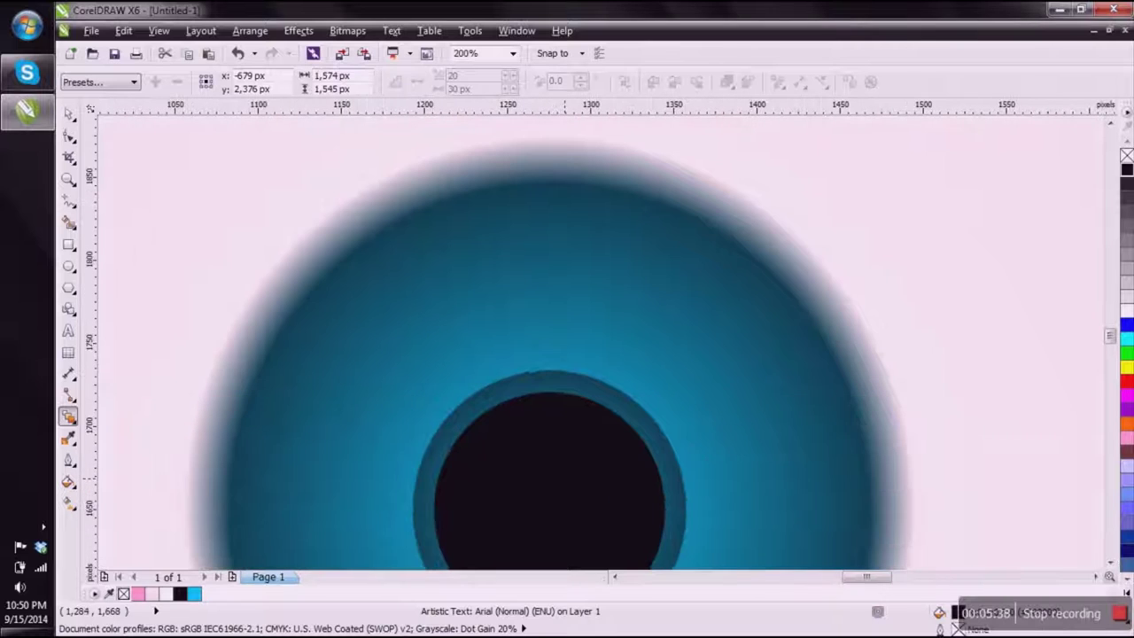
drag(548, 508, 549, 388)
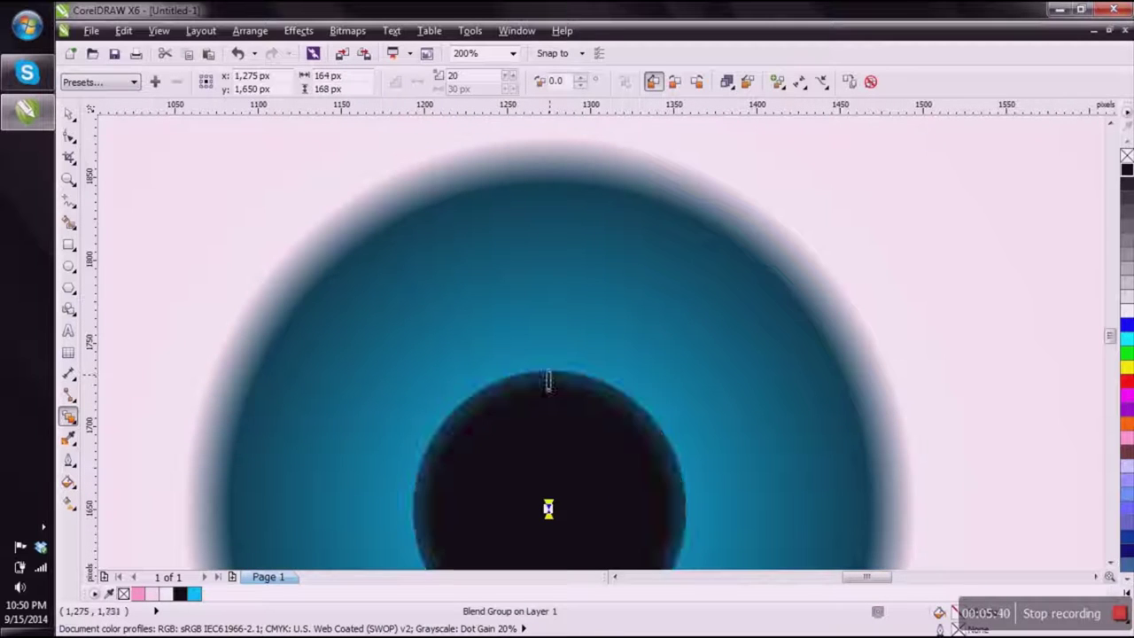
scroll(546, 367, down, 2)
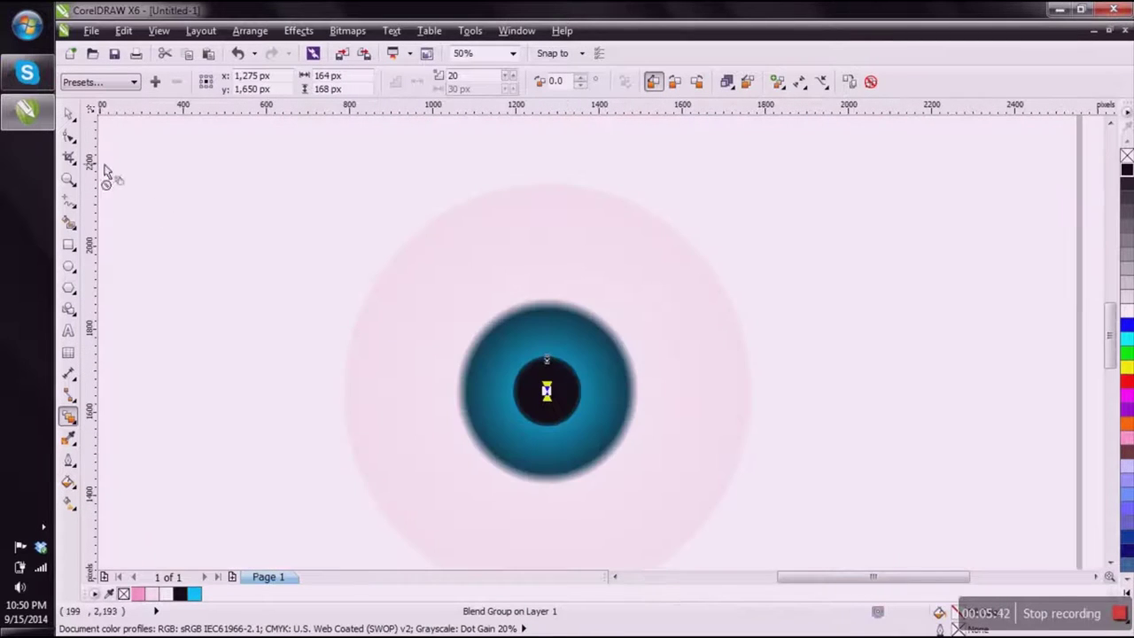
Step: Shrink the blend's black pupil circle about its center to about 96 by 98 px, and clear the selection
click(69, 113)
click(578, 413)
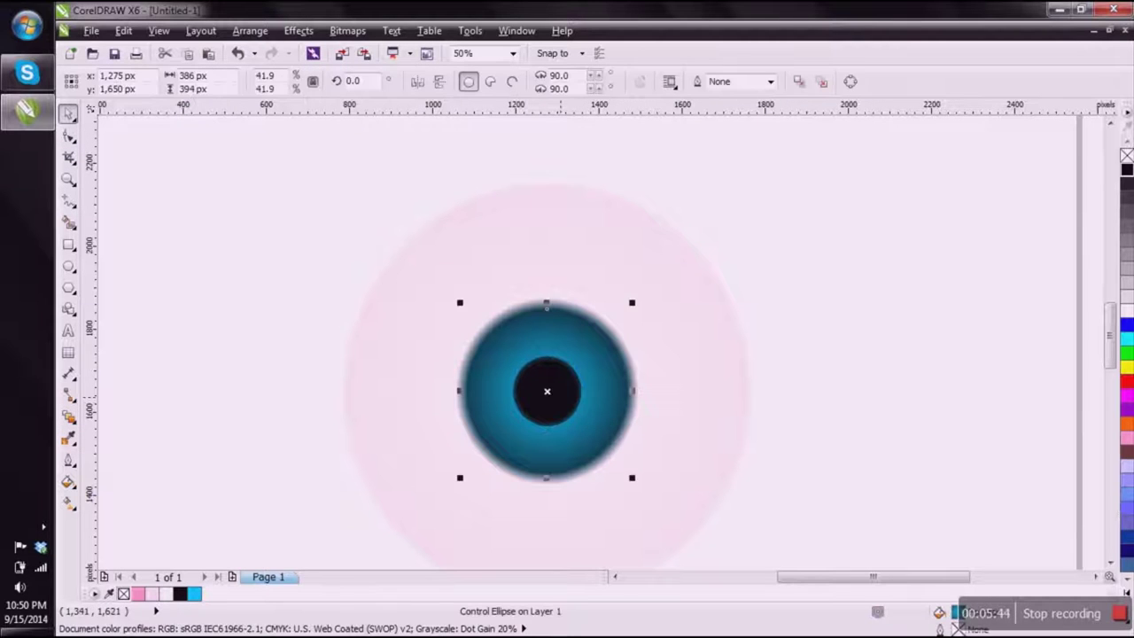
scroll(535, 389, up, 2)
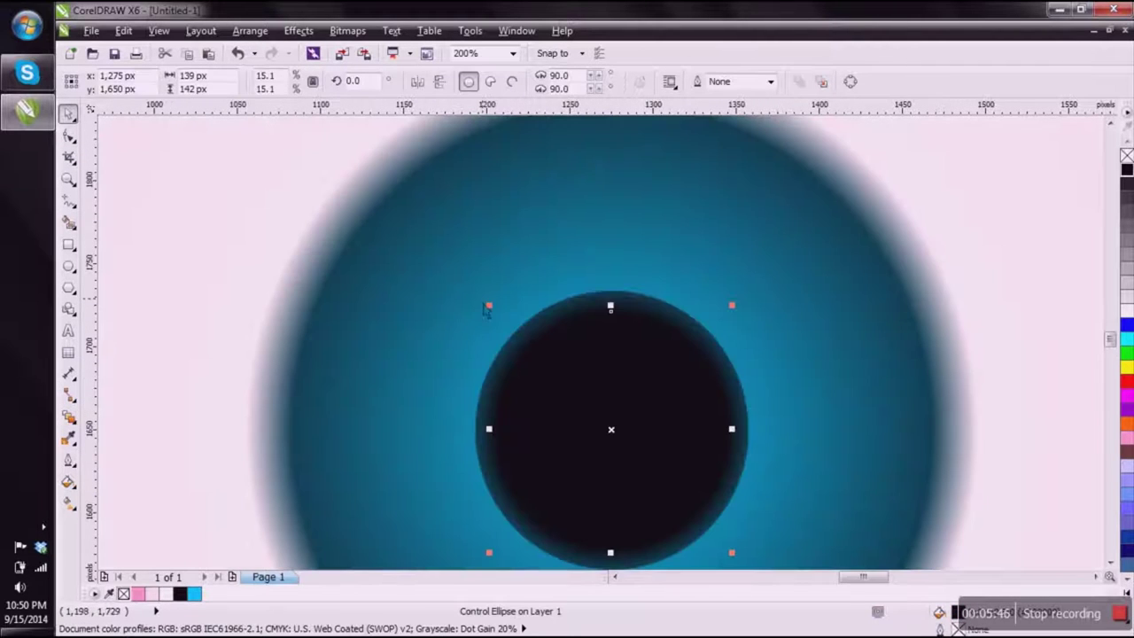
drag(610, 308, 611, 347)
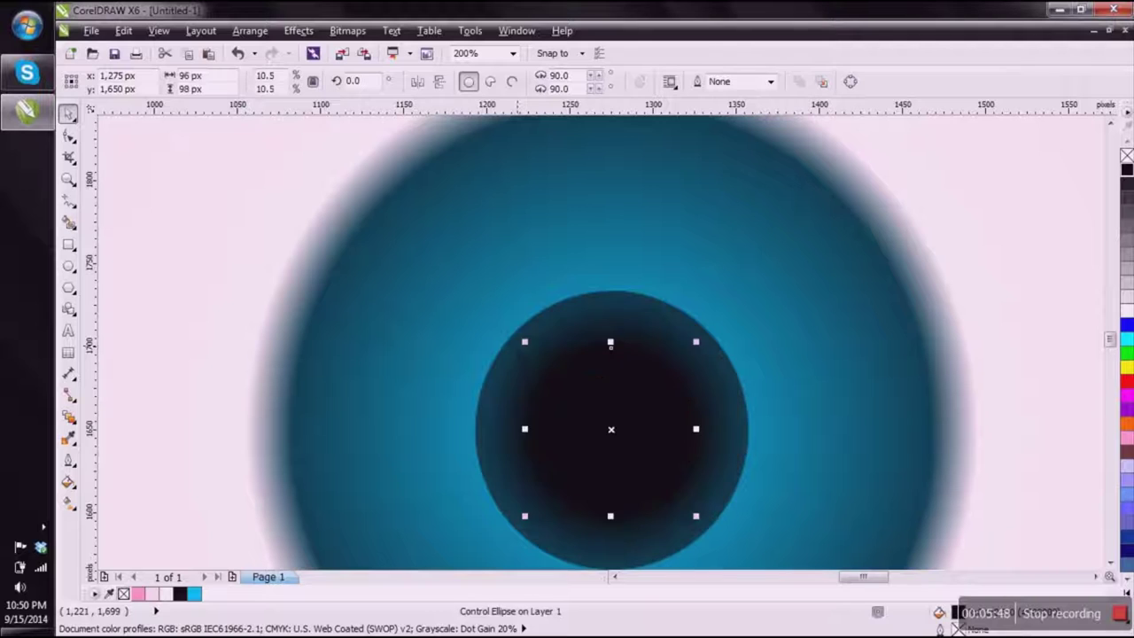
scroll(611, 347, down, 3)
click(364, 380)
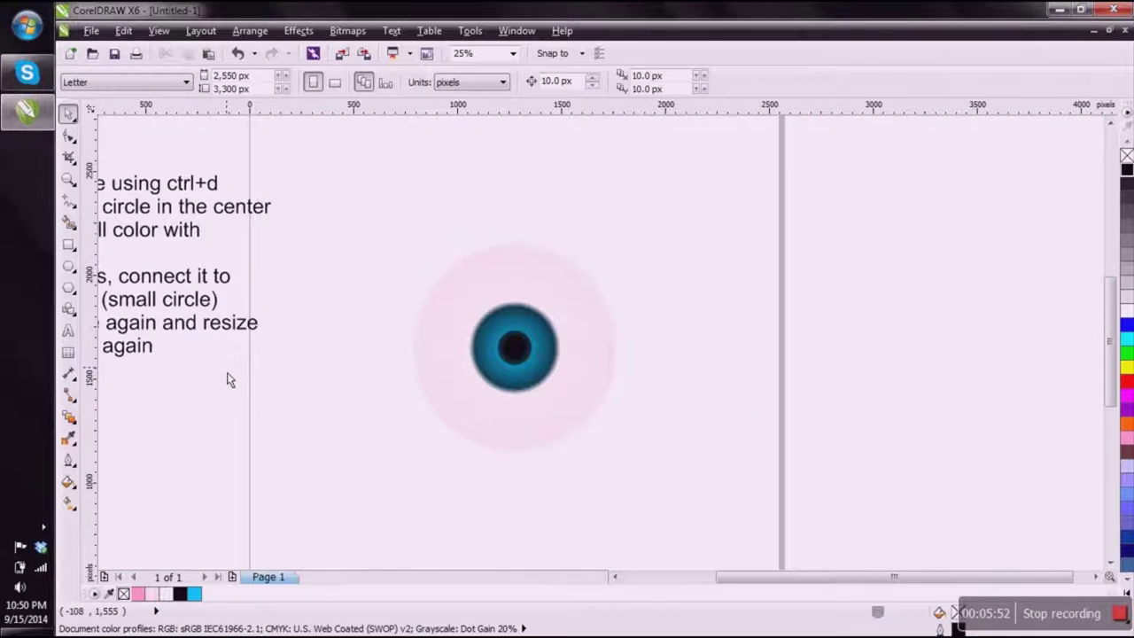
Step: Add the line "7. create a star" to the end of the text block
scroll(227, 372, down, 1)
scroll(169, 373, up, 1)
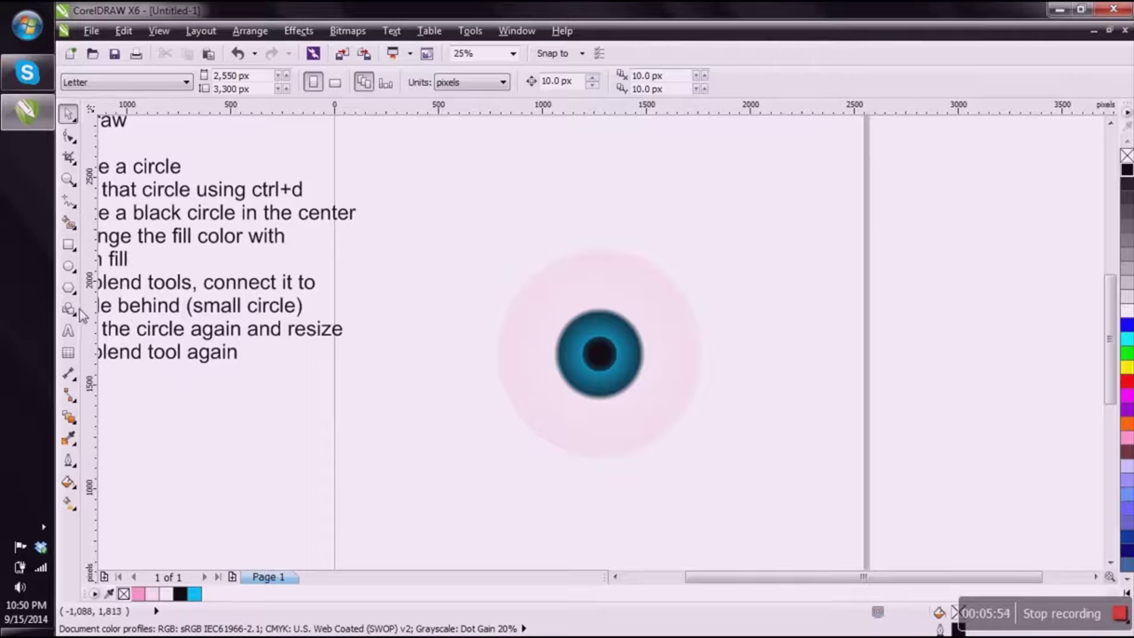
scroll(257, 358, down, 1)
scroll(284, 362, up, 1)
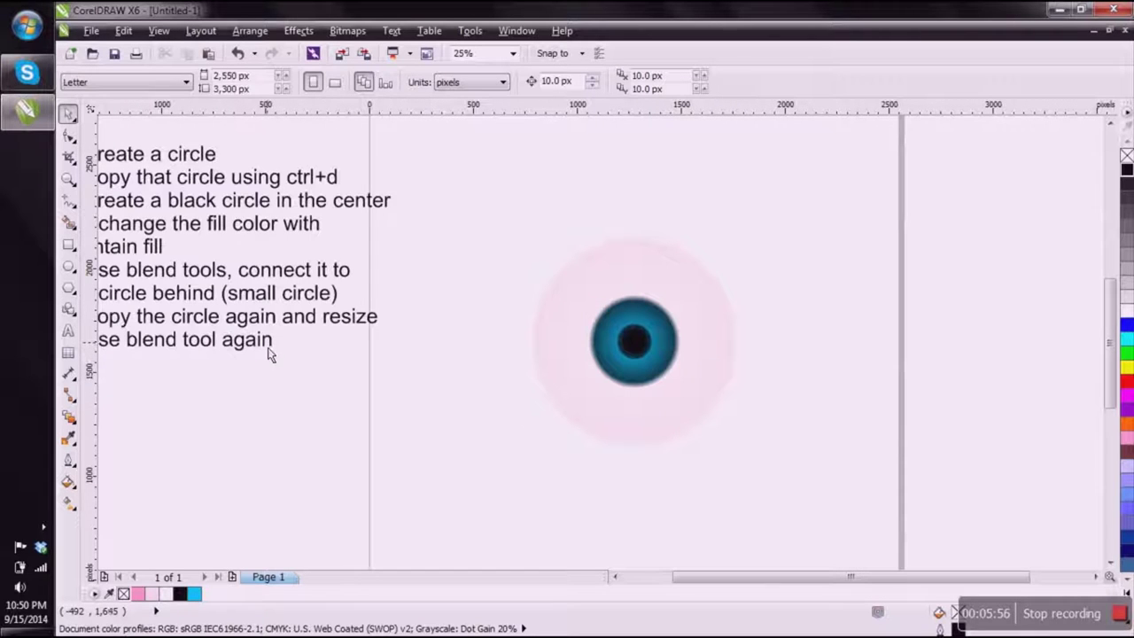
double_click(271, 347)
key(Return)
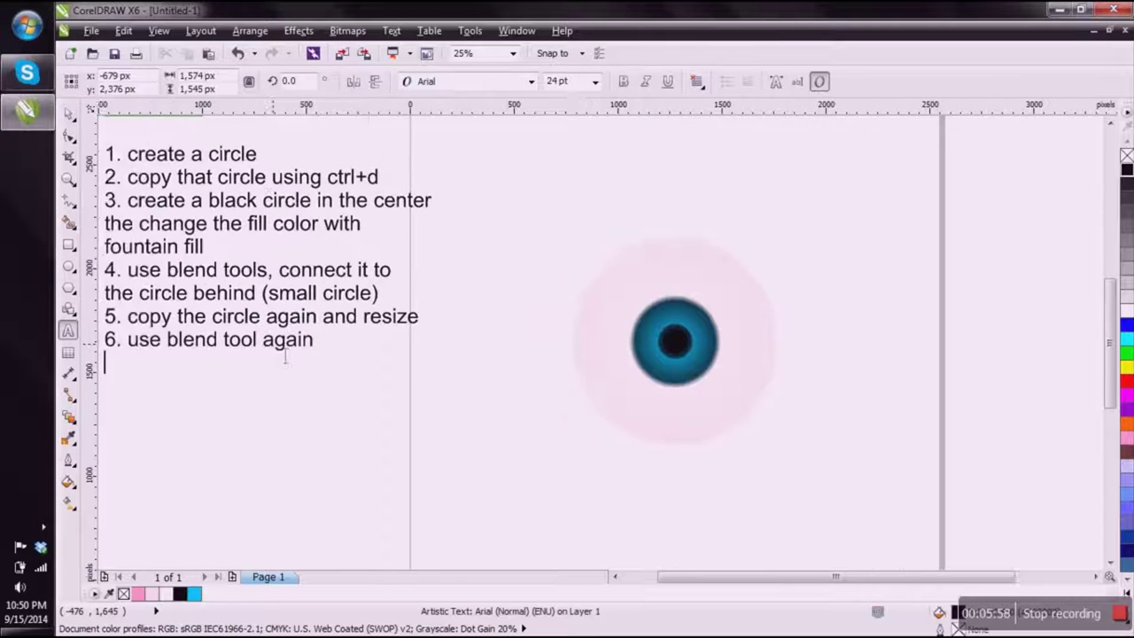
text(7. create a star)
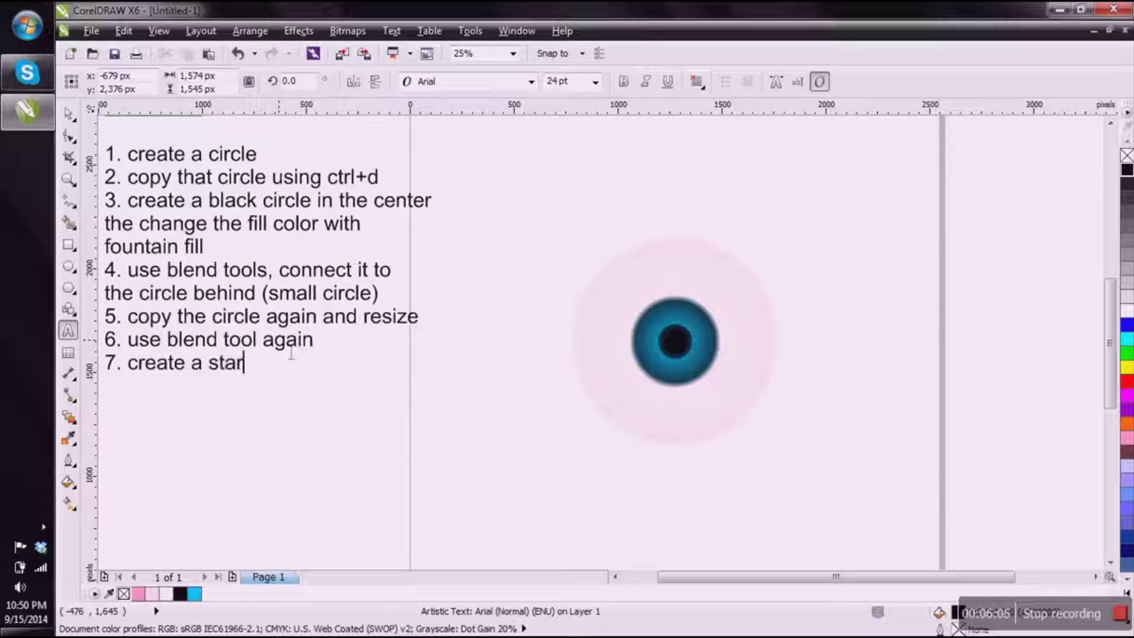
Step: Finish the text editing and draw a 50-point star over the blue iris, about 377 by 360 px
click(68, 114)
click(179, 137)
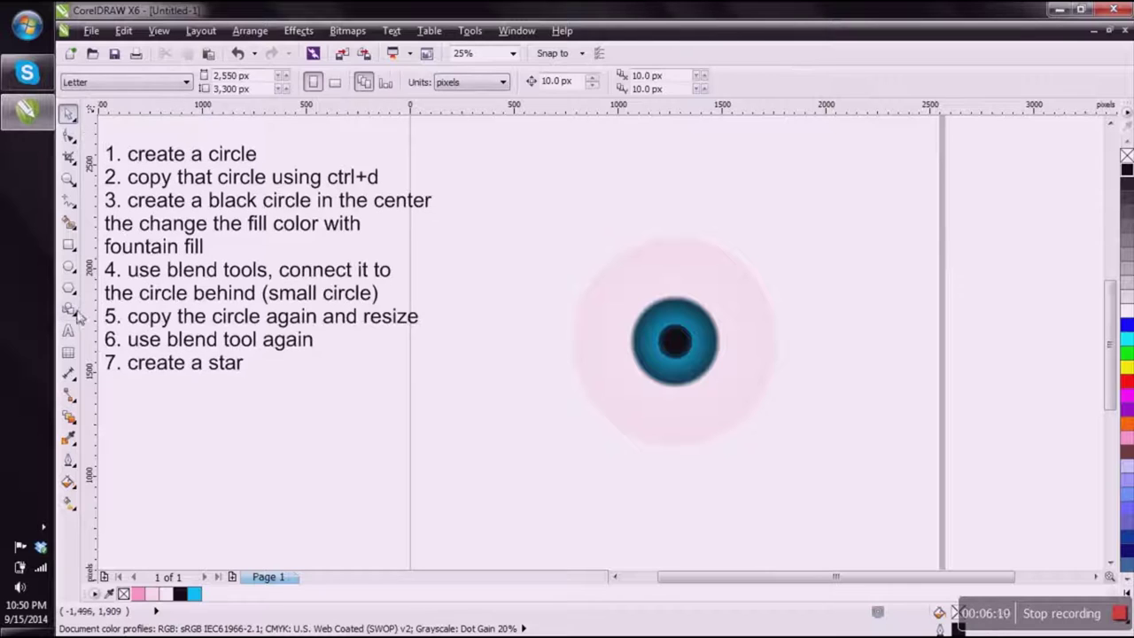
click(76, 317)
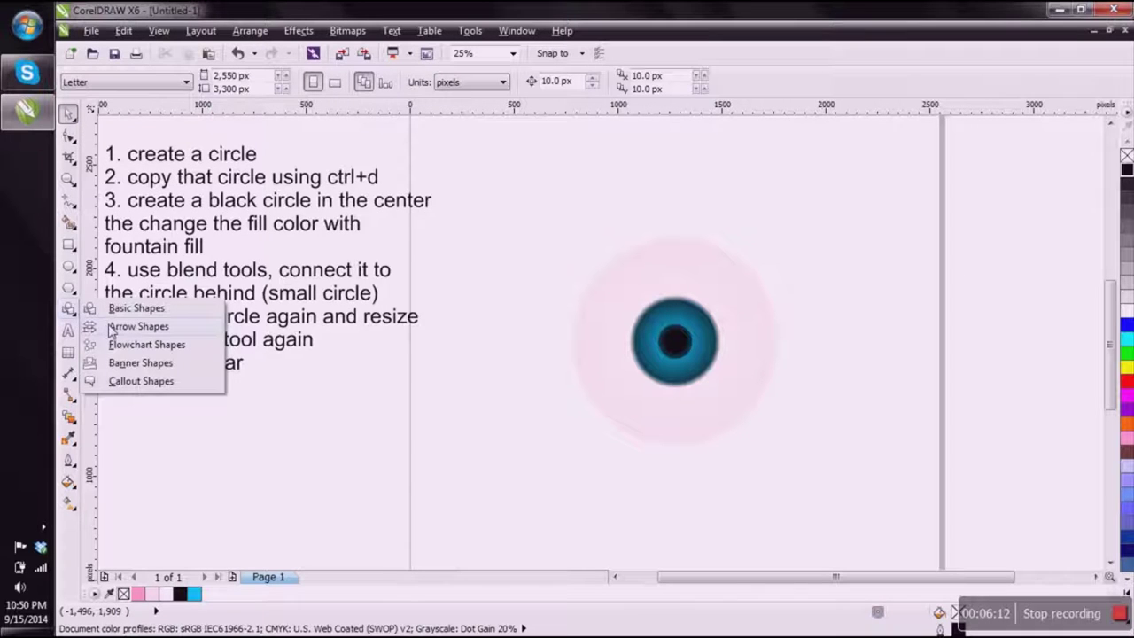
click(111, 328)
click(70, 286)
click(124, 306)
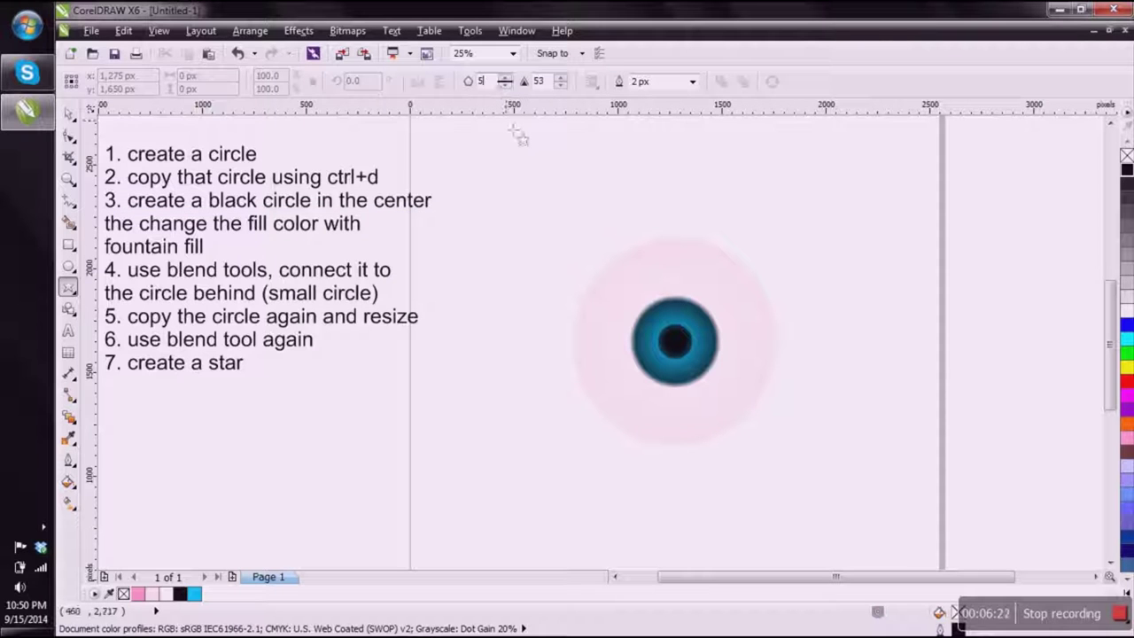
click(678, 335)
scroll(700, 368, up, 2)
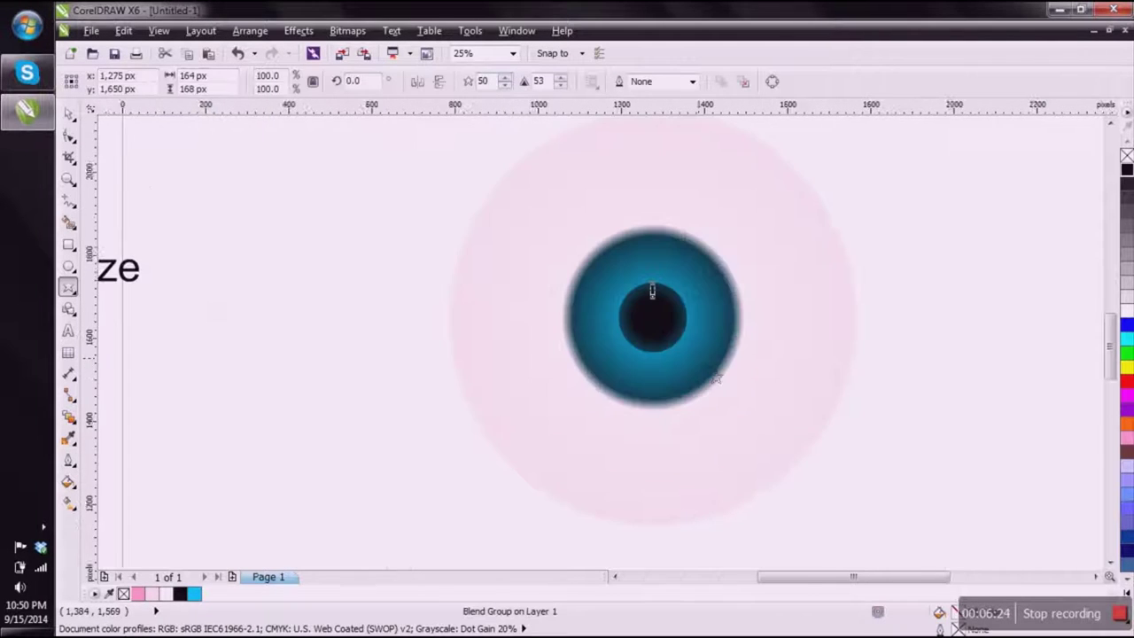
scroll(702, 359, up, 1)
scroll(512, 238, down, 1)
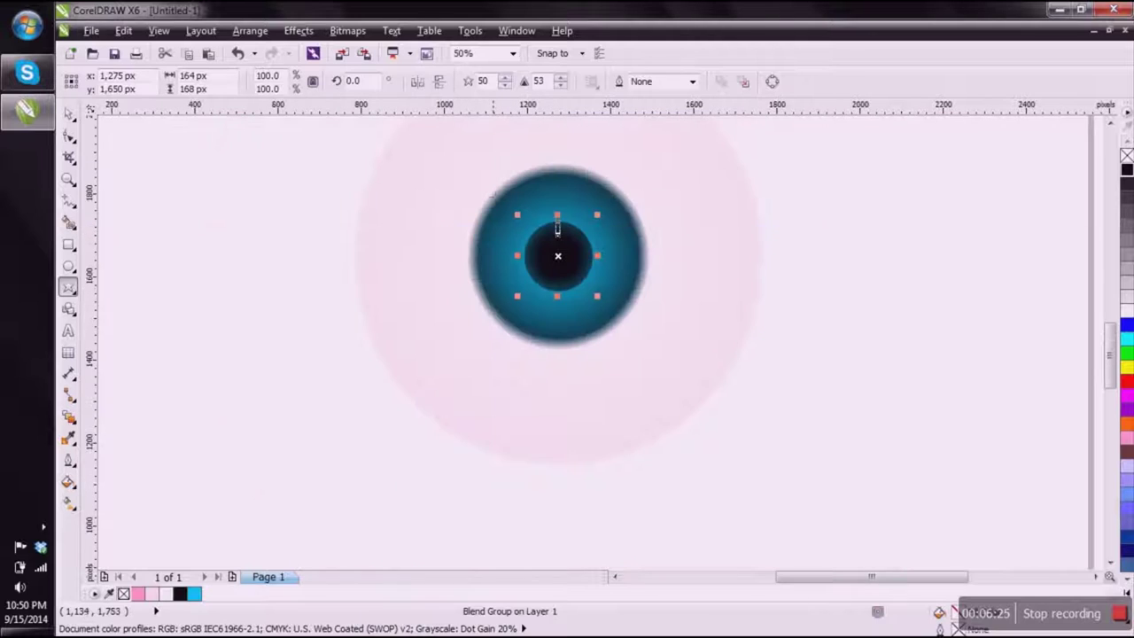
mouse_move(488, 183)
mouse_down()
mouse_move(654, 328)
mouse_move(663, 358)
mouse_up()
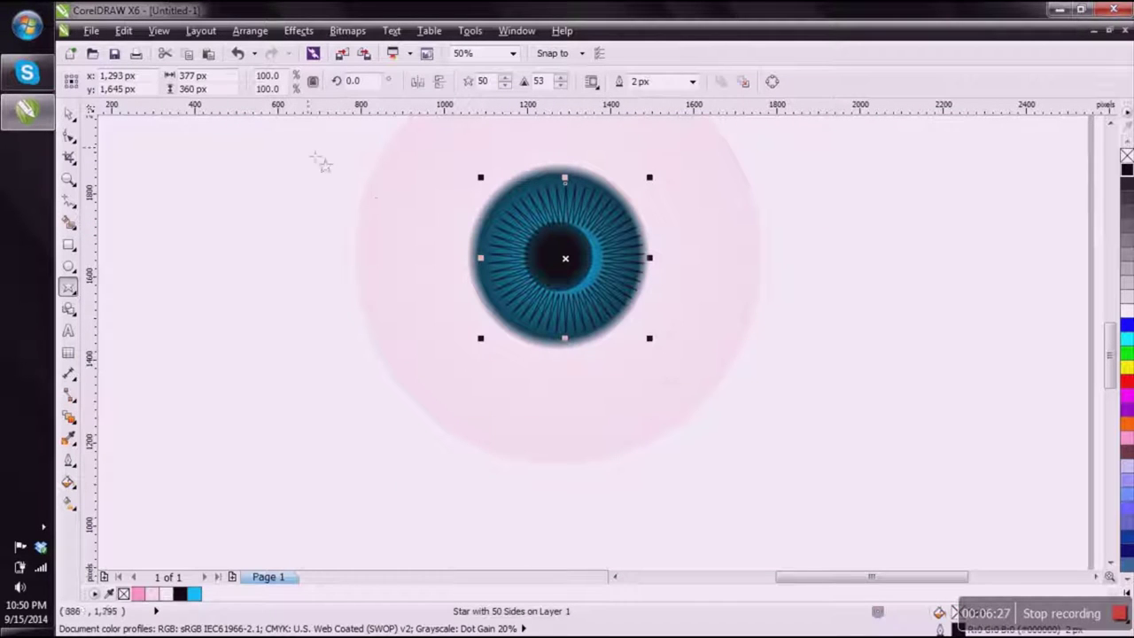
Step: Enter 400 px for both the width and the height of the star
drag(222, 80, 156, 95)
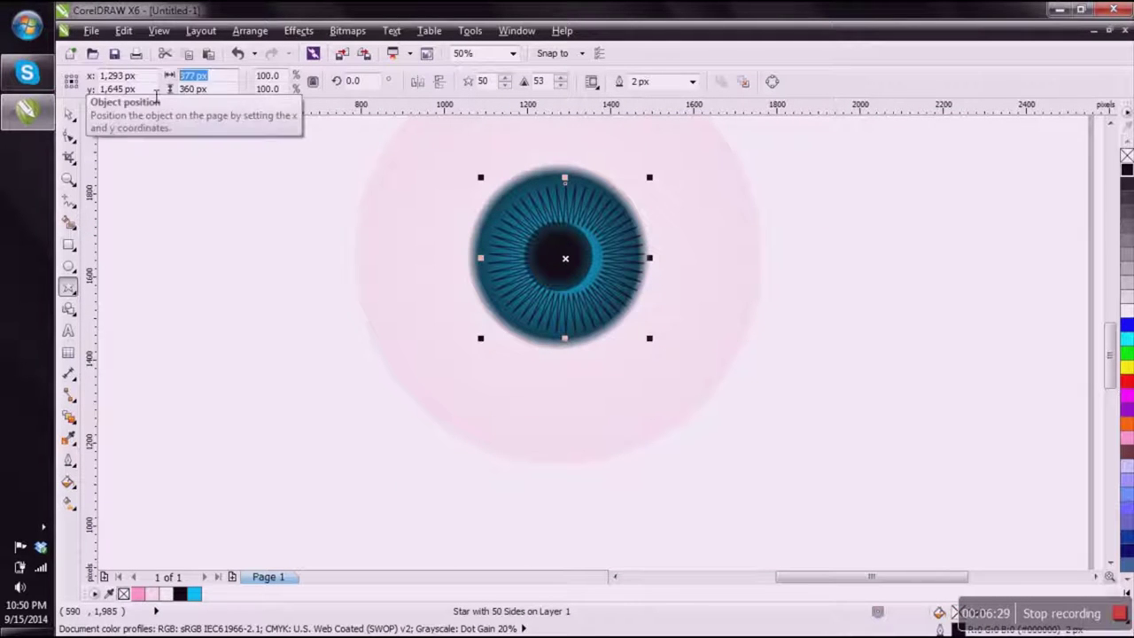
text(400)
key(Tab)
text(4)
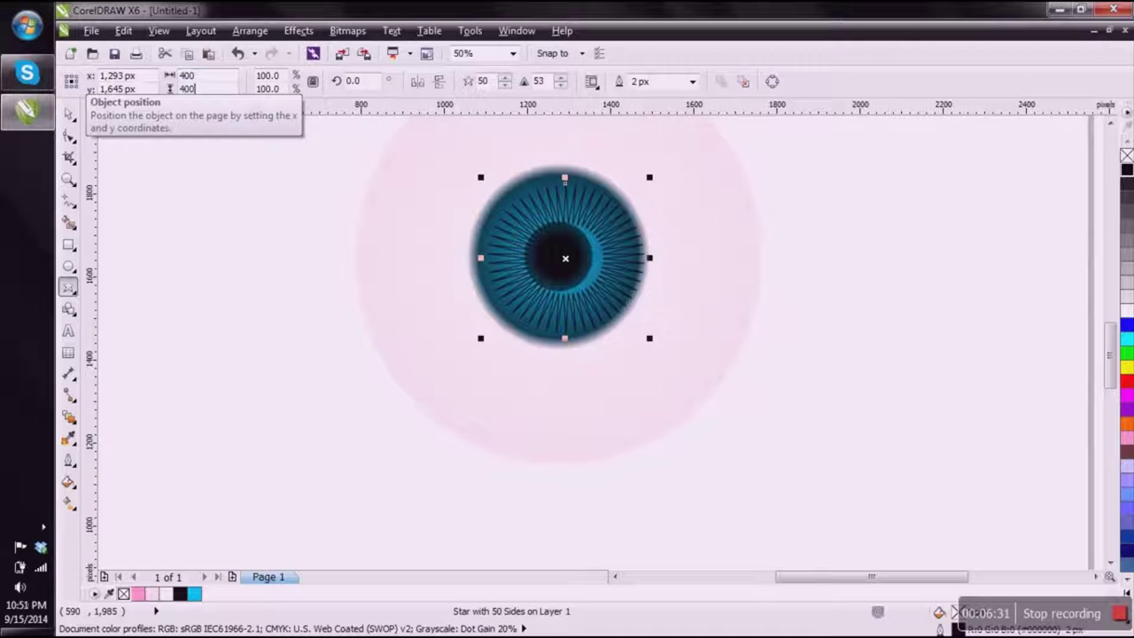
text(00)
key(Return)
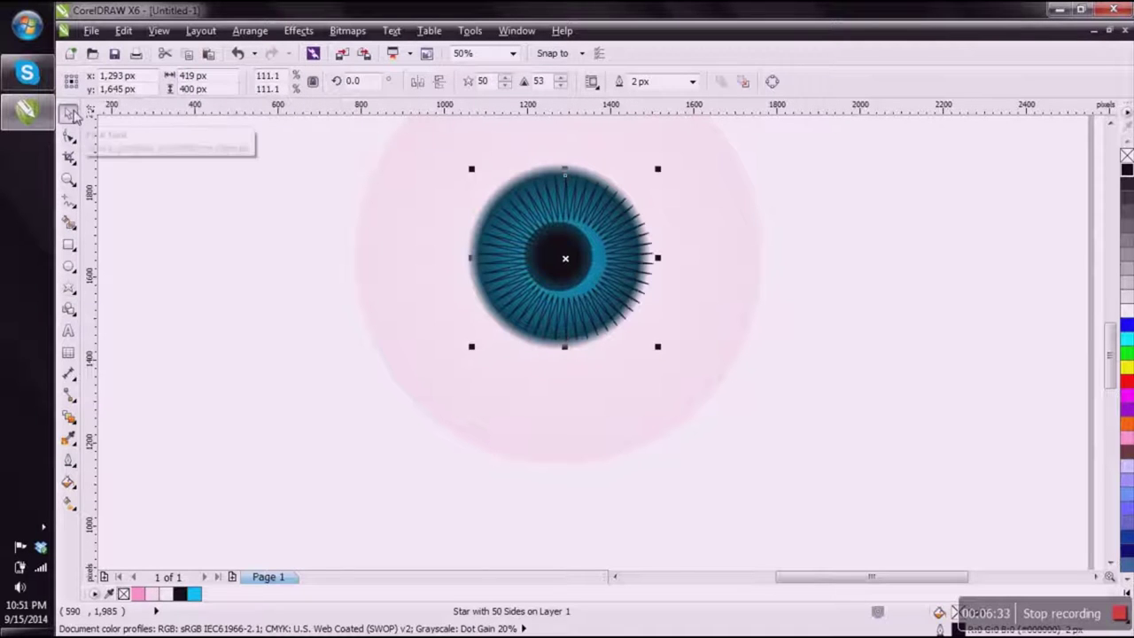
Step: Center the star on the pupil and shrink it about its center to about 381 by 364 px
scroll(543, 179, up, 1)
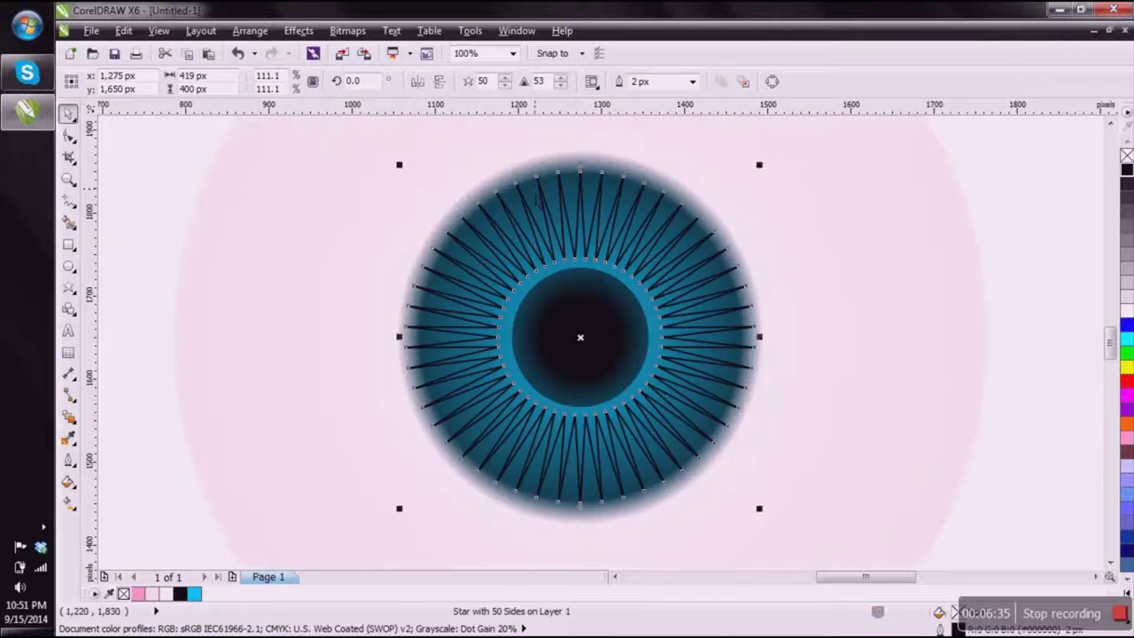
scroll(537, 190, up, 1)
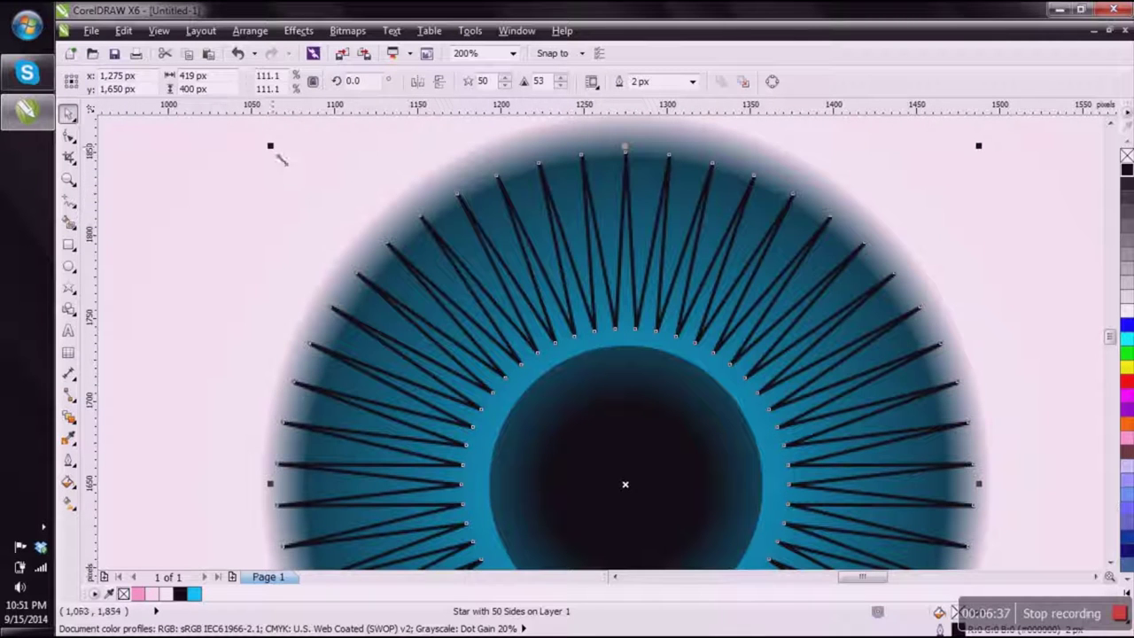
drag(281, 158, 300, 188)
scroll(289, 184, down, 1)
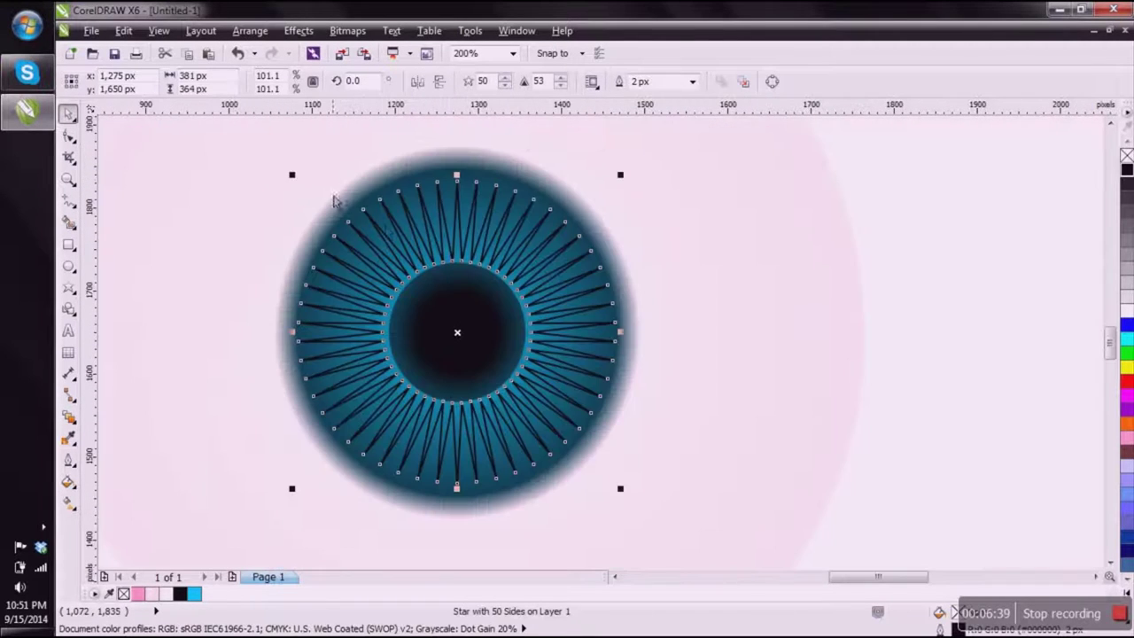
scroll(386, 222, up, 1)
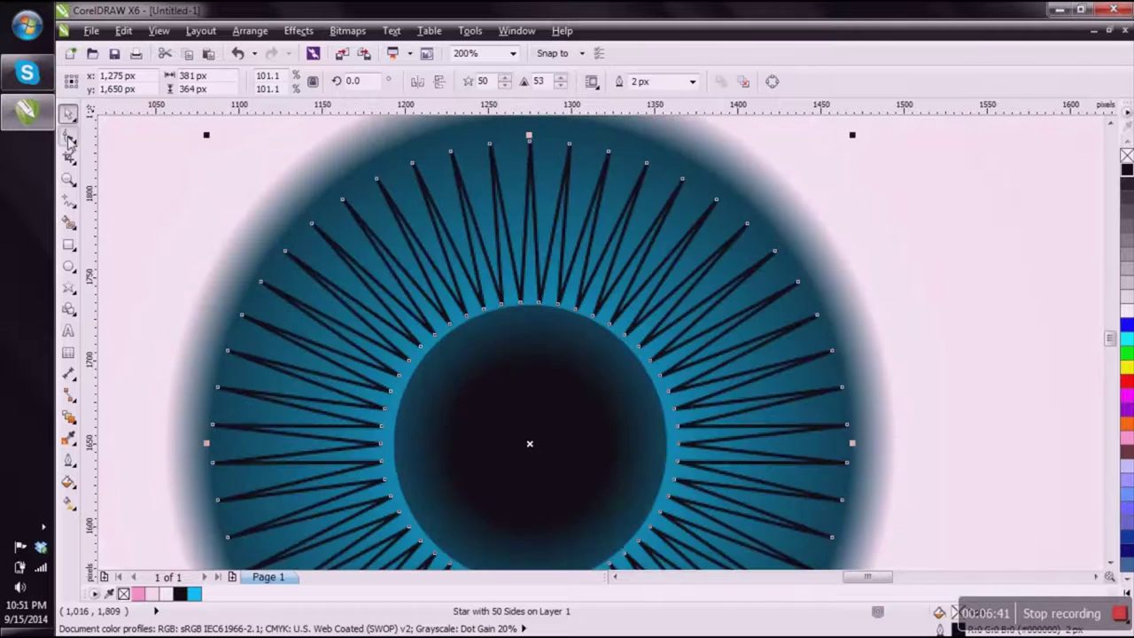
Step: Pull the star's inner nodes in toward the pupil's center with the Shape tool, to a sharpness of 81
click(69, 138)
mouse_move(436, 335)
mouse_down()
mouse_move(500, 367)
mouse_move(510, 420)
mouse_move(433, 330)
mouse_up()
scroll(508, 420, up, 2)
scroll(431, 331, down, 3)
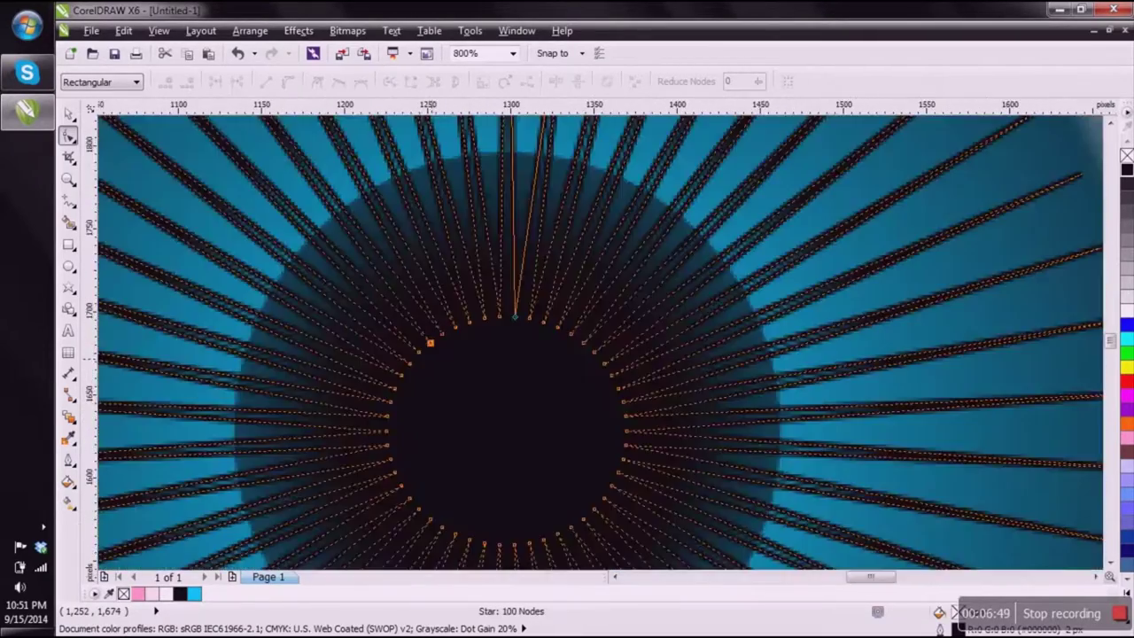
scroll(431, 352, down, 3)
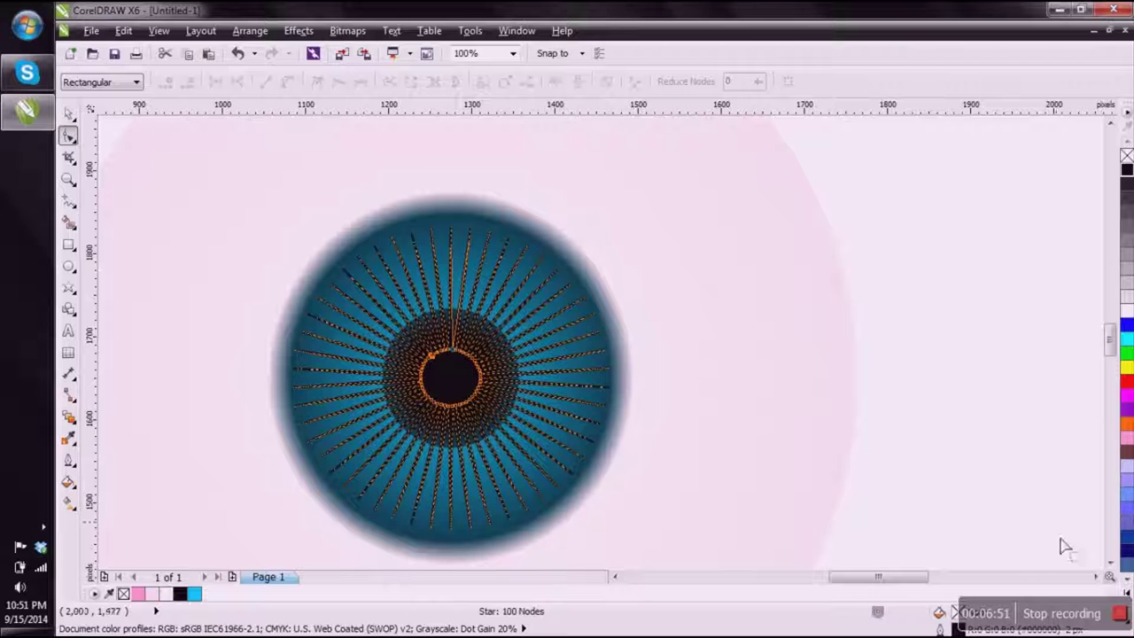
Step: Fill the star with sky blue and remove its outline
click(1128, 589)
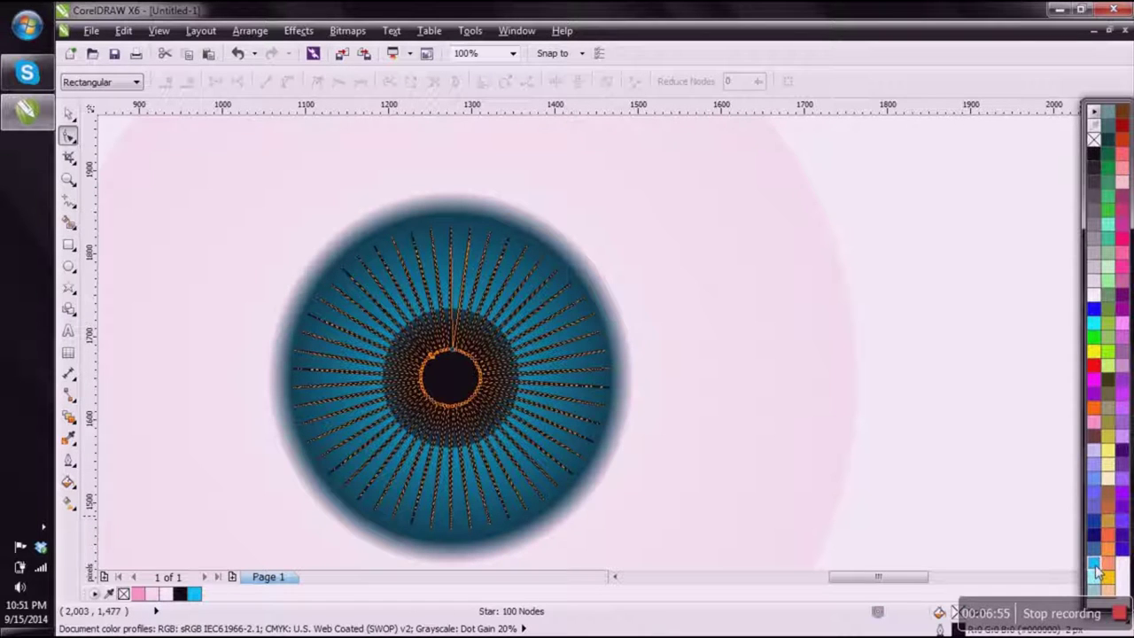
click(1096, 569)
right_click(1094, 140)
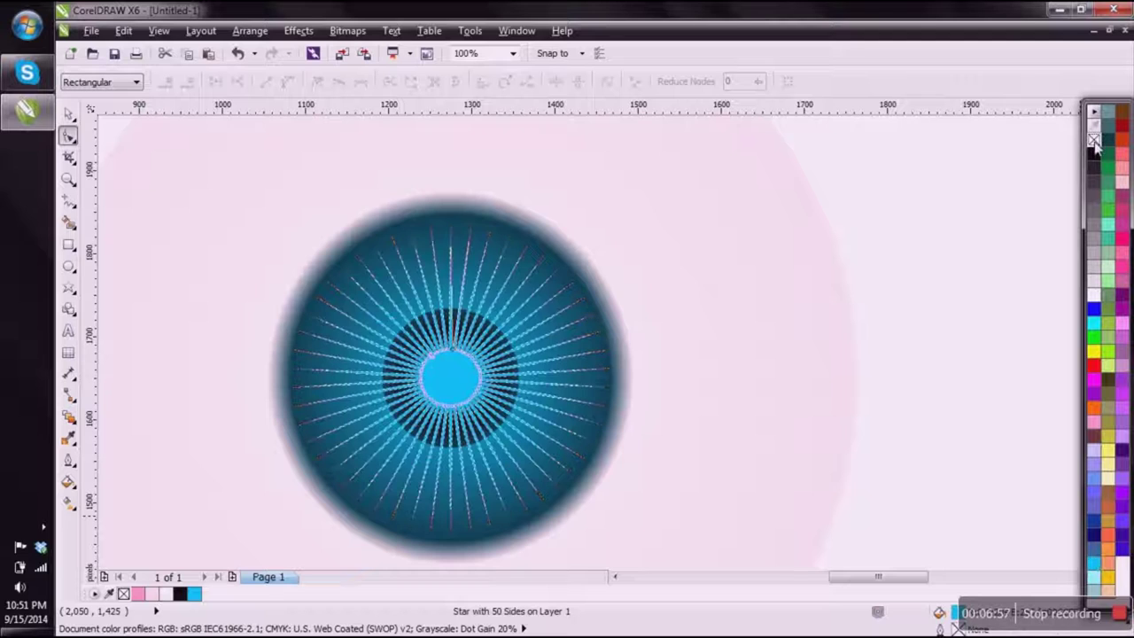
Step: Move the star back in the stacking order, behind the black pupil but above the blue iris, and clear the selection
click(69, 115)
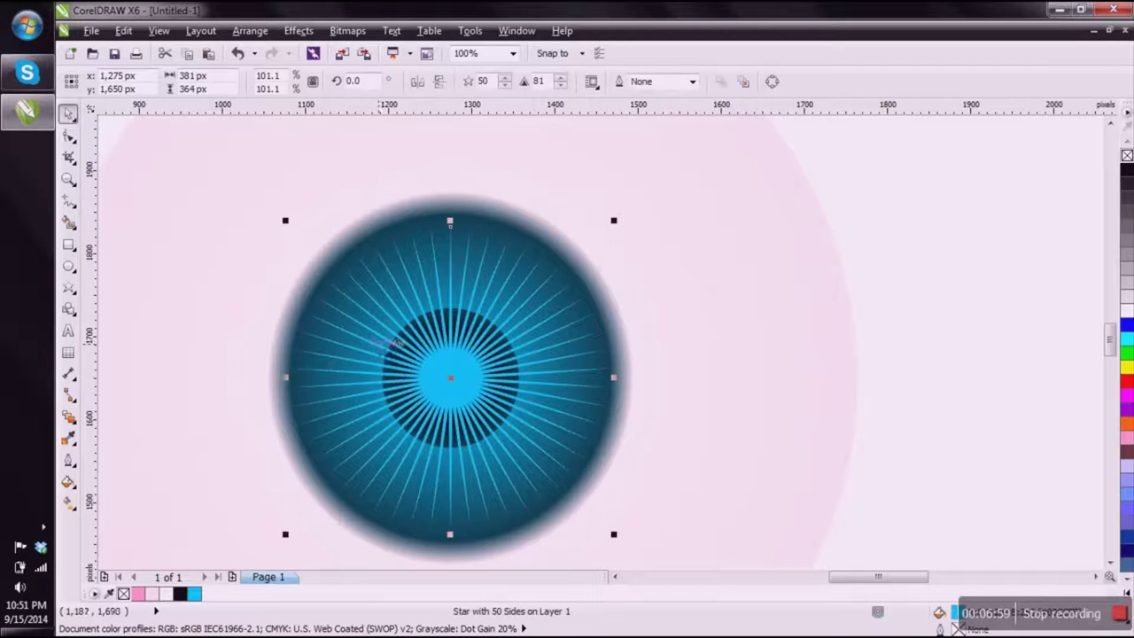
right_click(462, 365)
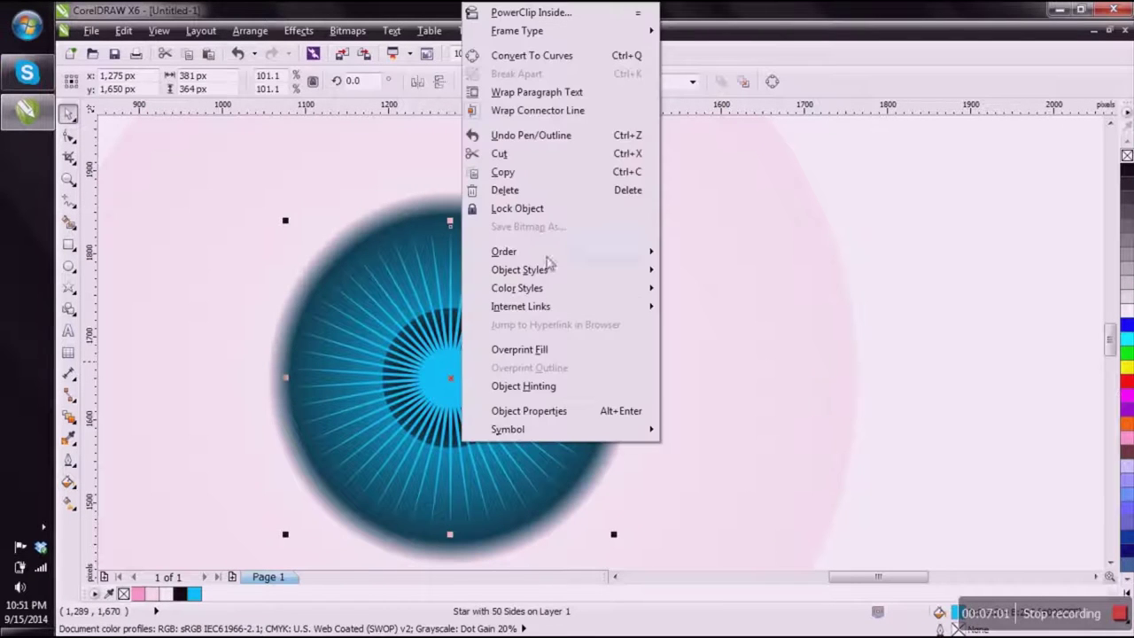
mouse_move(622, 258)
click(749, 183)
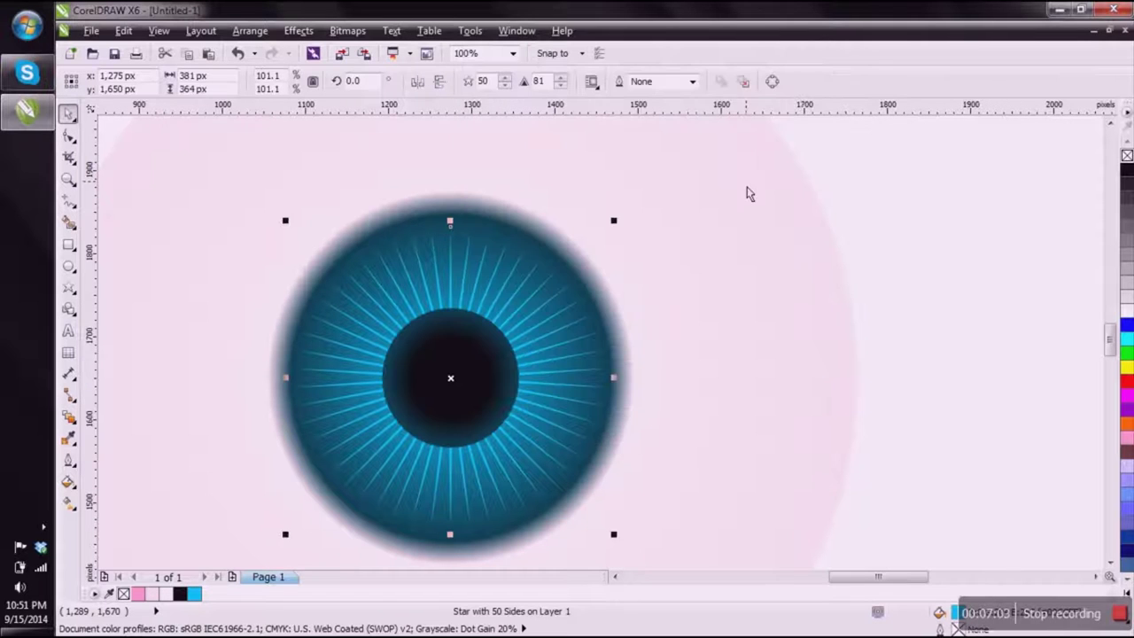
click(922, 270)
Step: Add item "8. duplicate that star and fill with brigther color." to the end of the text block, breaking the line before "color."
scroll(648, 308, down, 5)
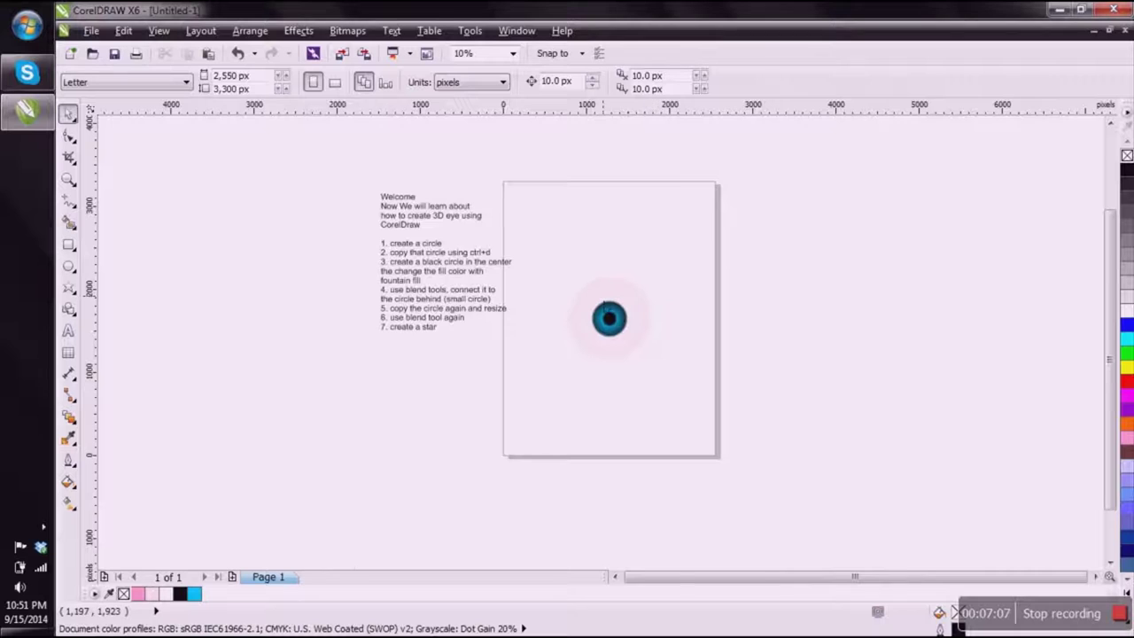
scroll(623, 344, up, 4)
scroll(626, 341, up, 1)
scroll(648, 346, down, 4)
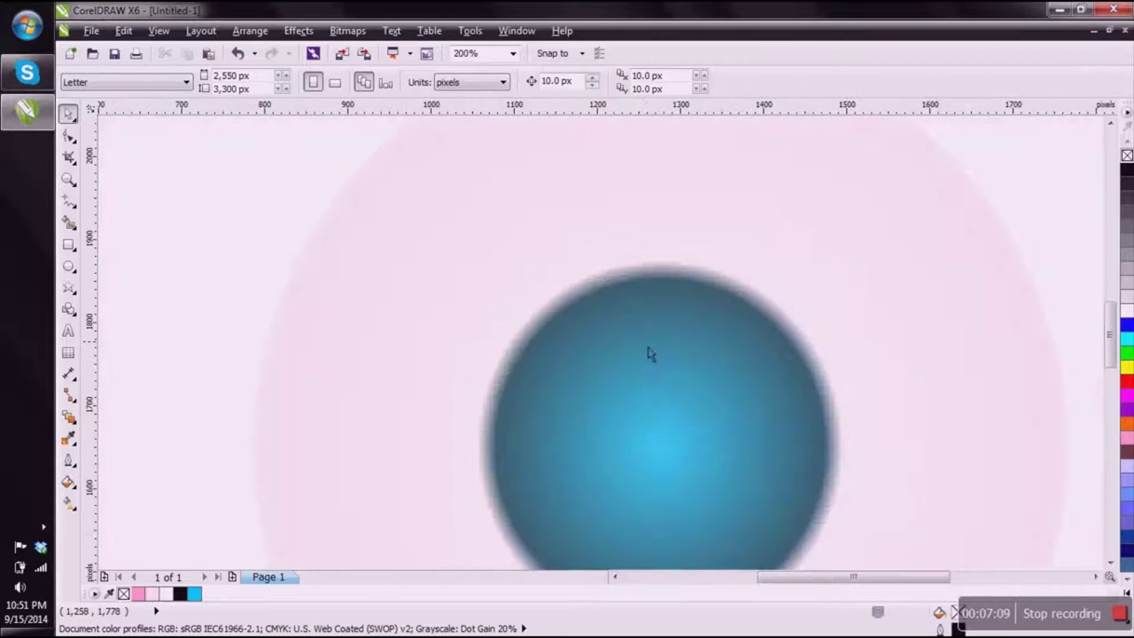
scroll(281, 417, down, 3)
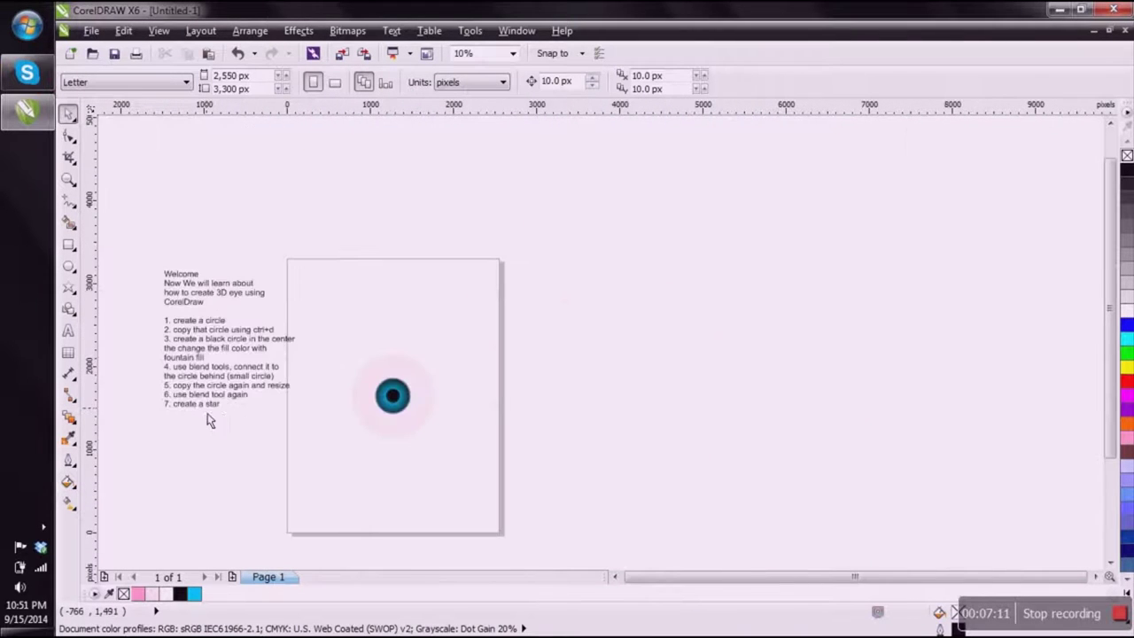
scroll(207, 418, up, 5)
double_click(276, 400)
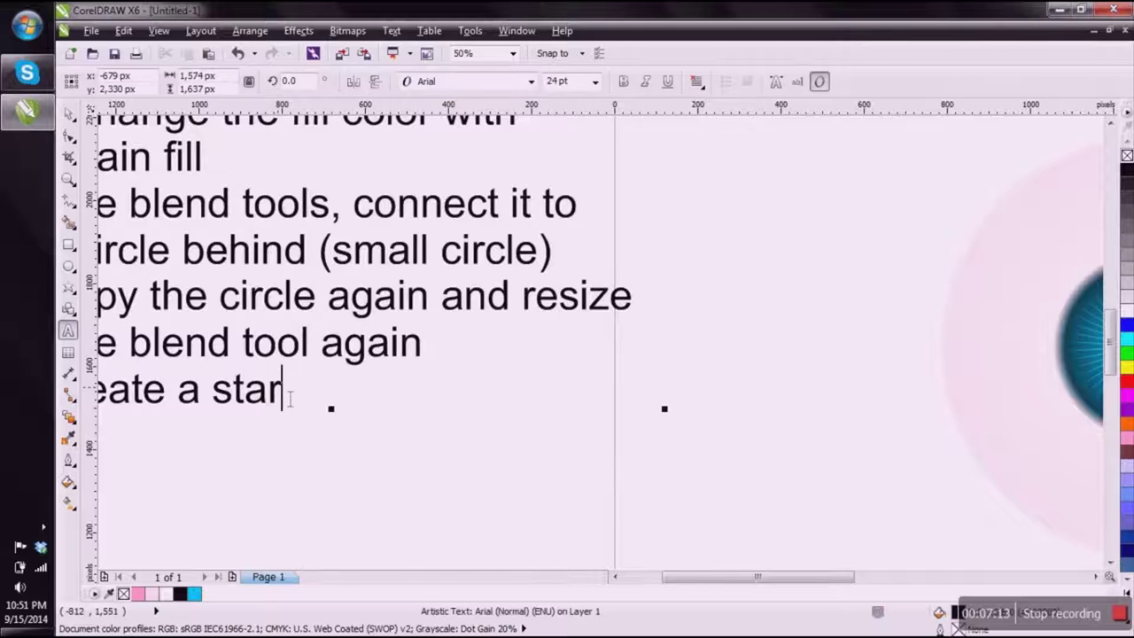
key(Return)
text(8)
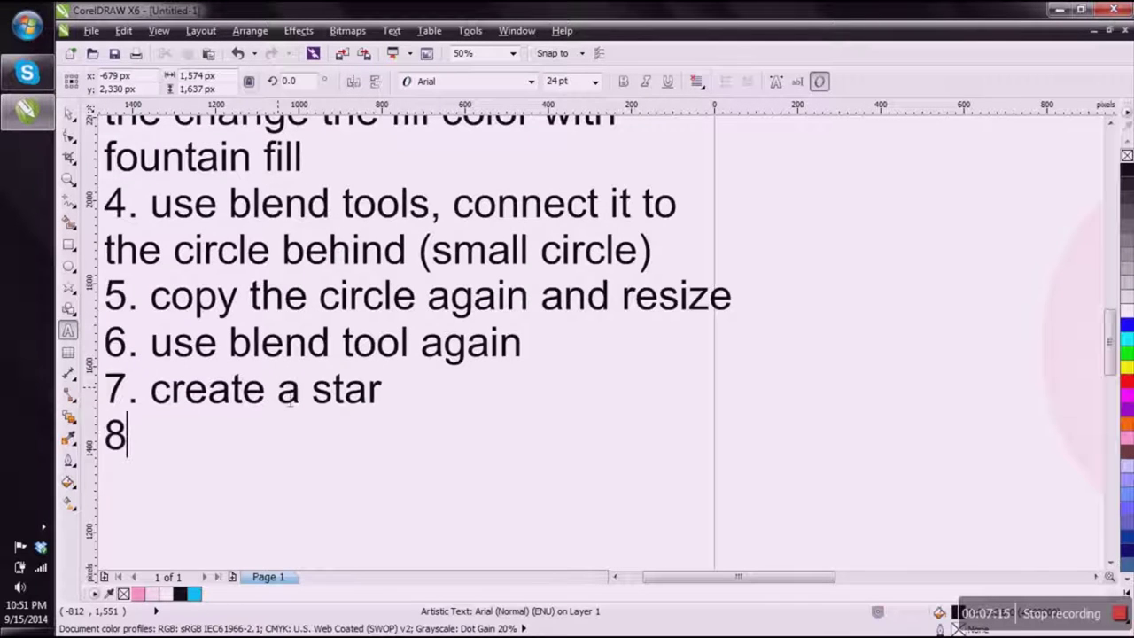
text(. du)
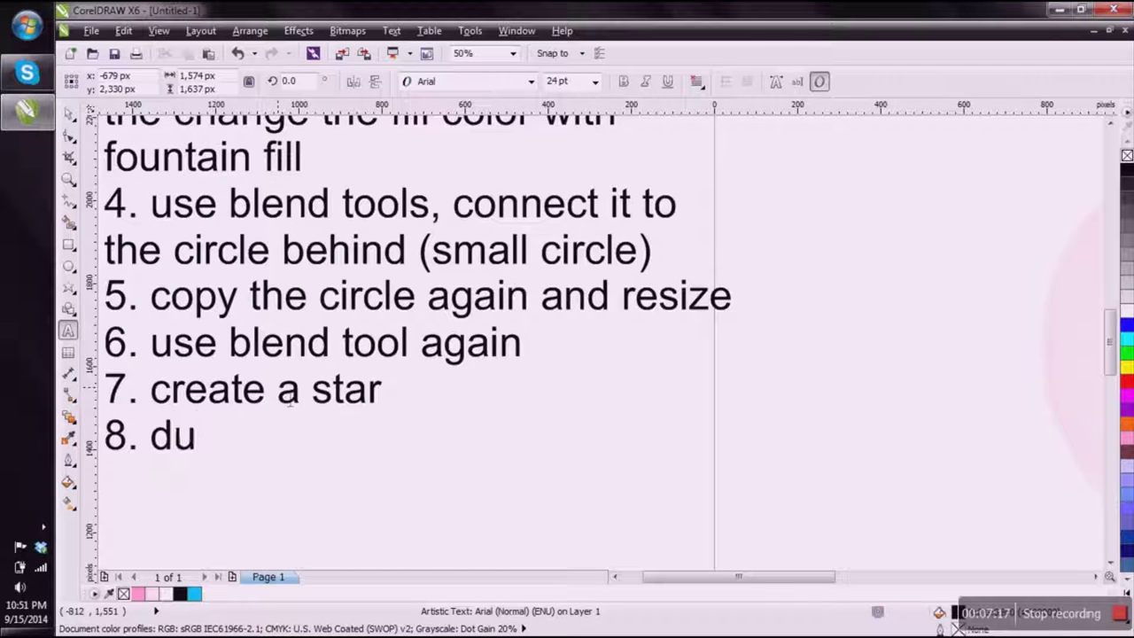
text(plicate)
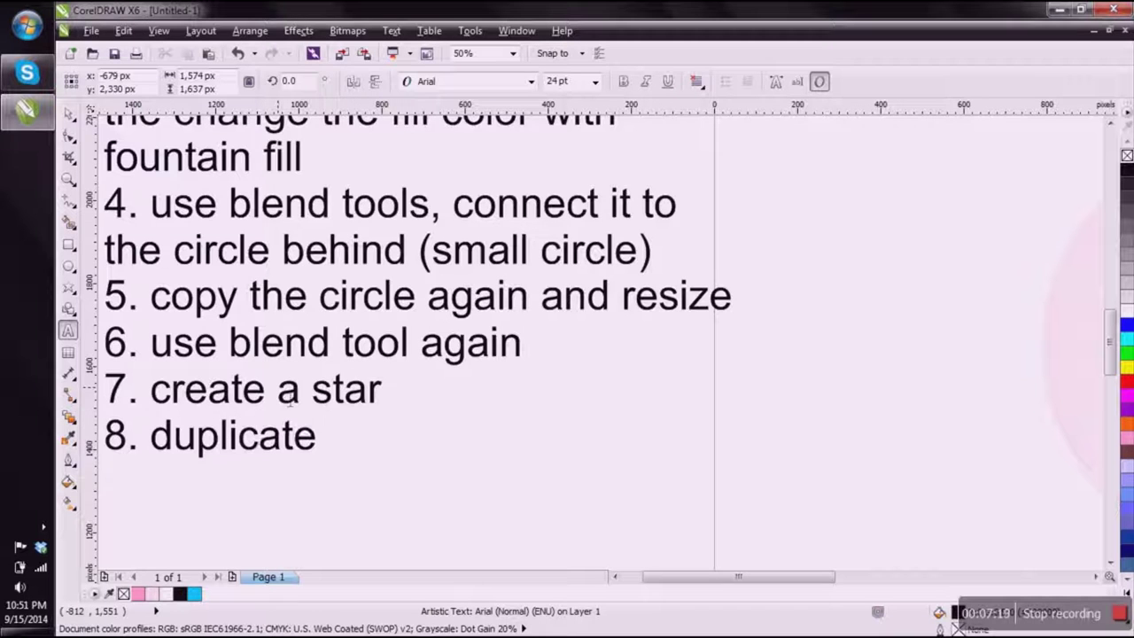
text( that st)
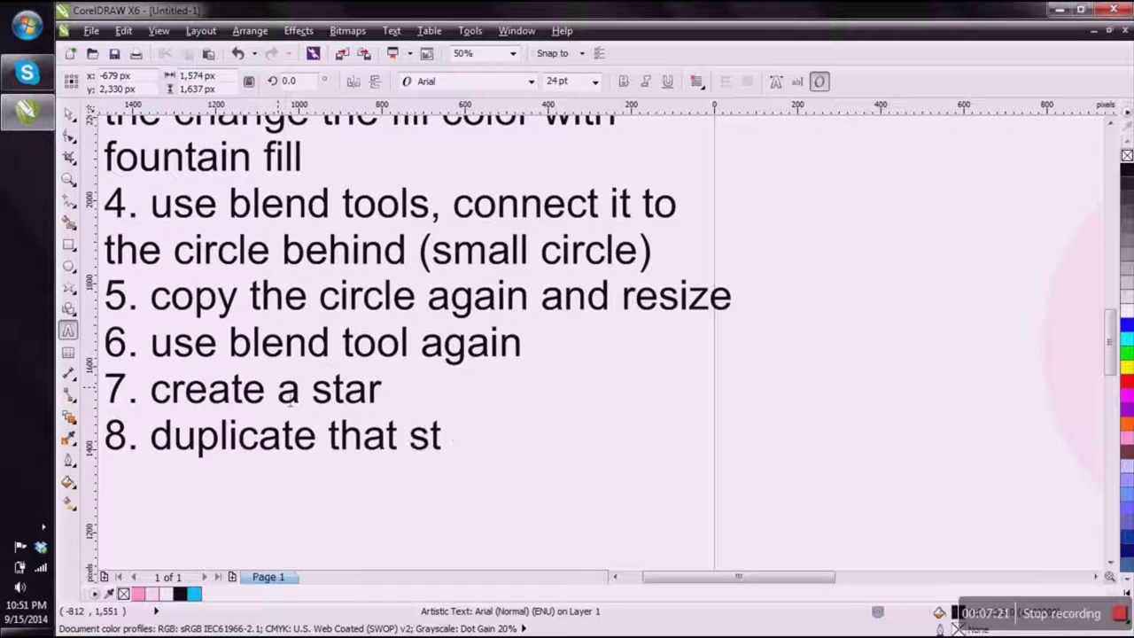
text(ar and)
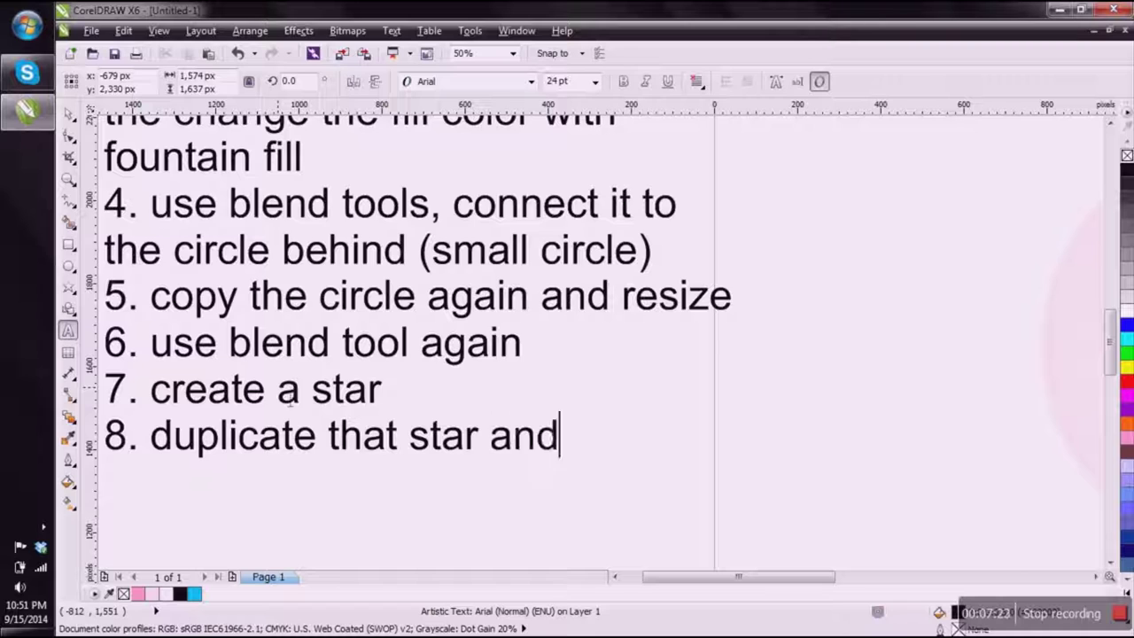
text( fill wil)
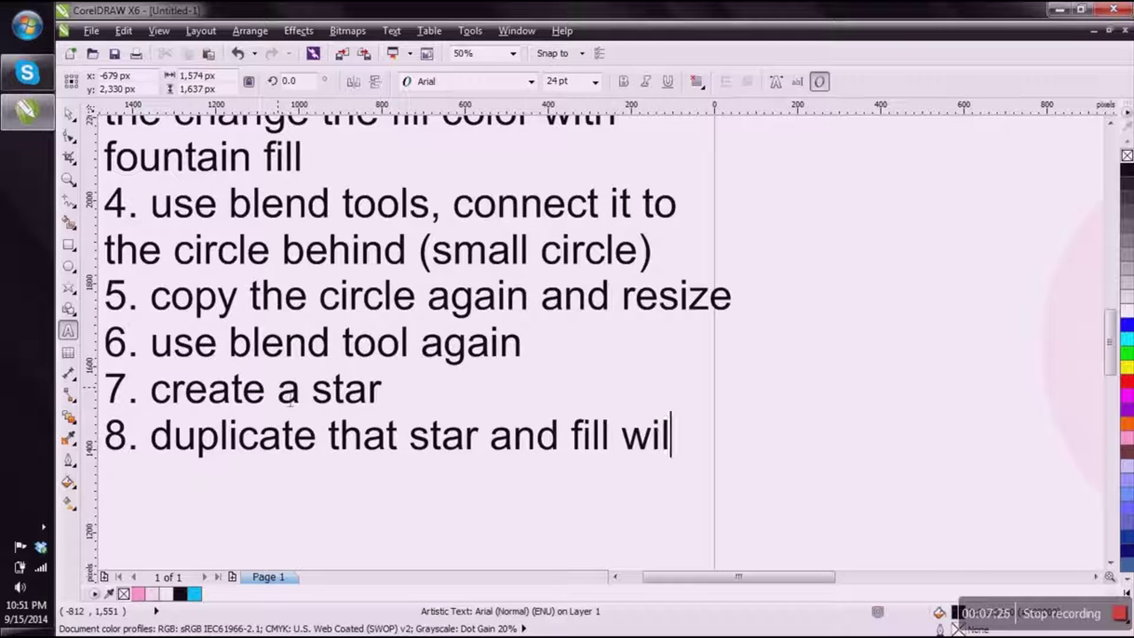
key(BackSpace)
text(th)
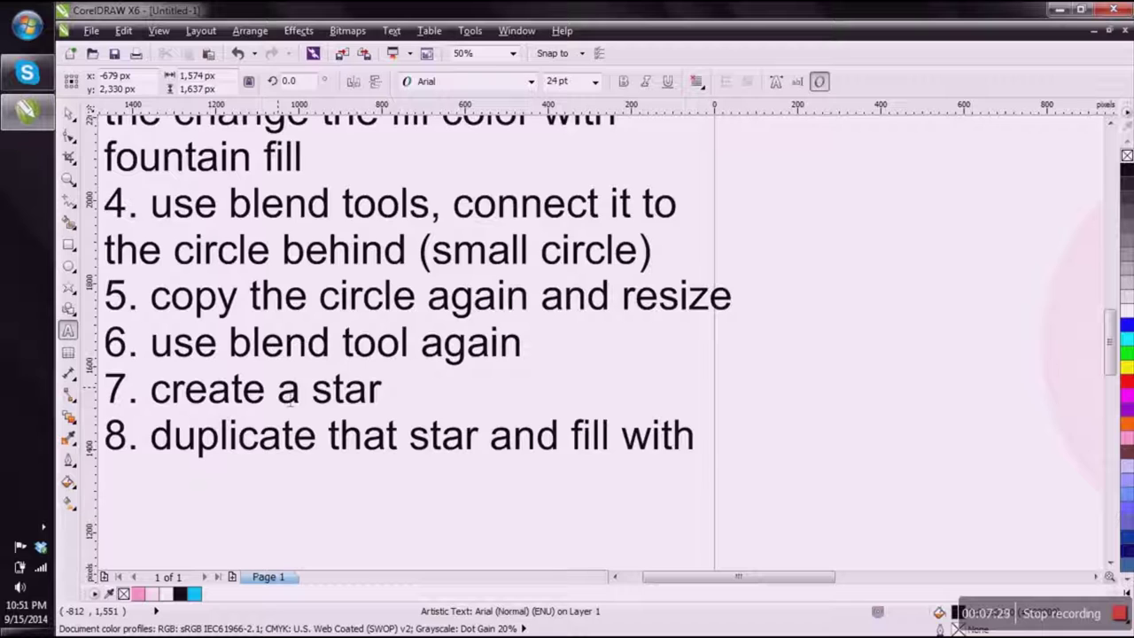
text( brigthe)
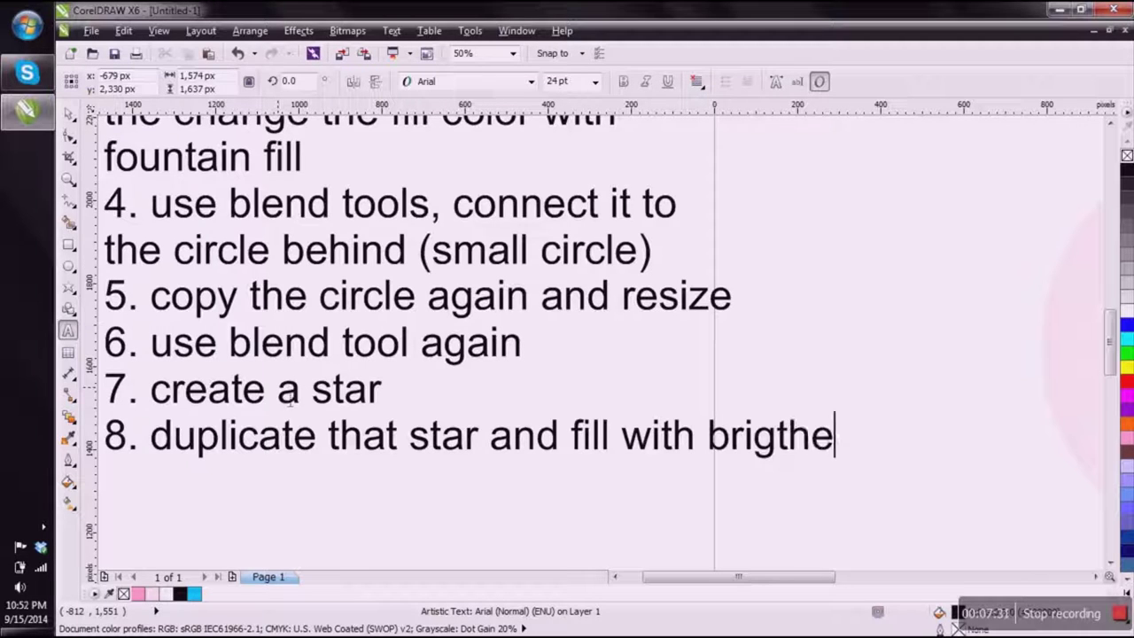
text(r)
key(Return)
text(color)
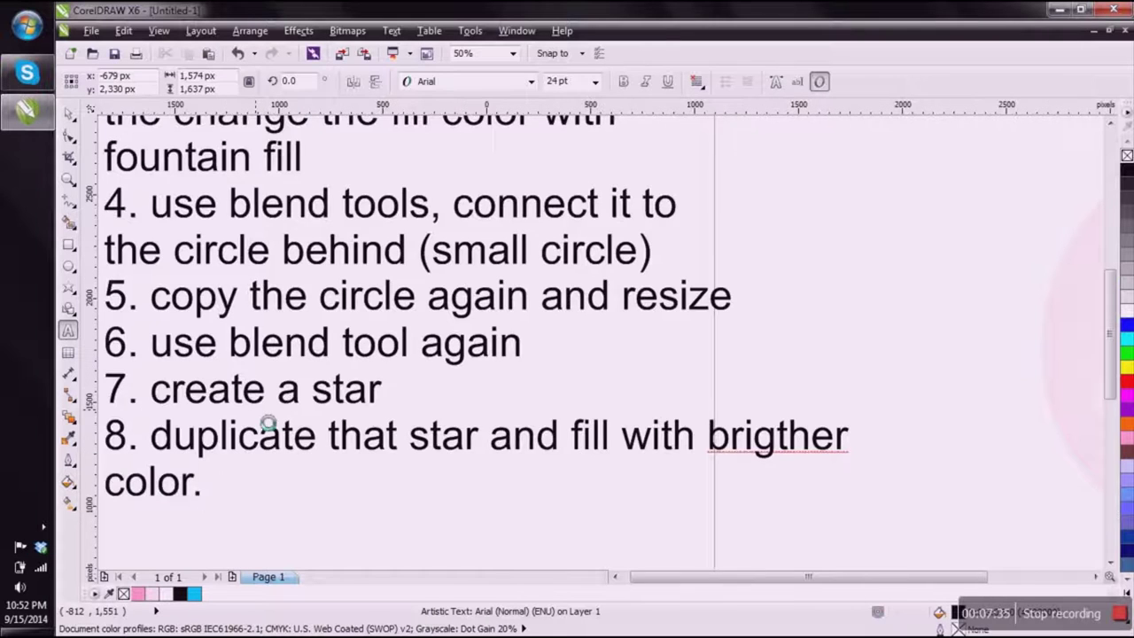
Step: Correct the misspelled word "brigther" in item 8 of the text block to "brighter"
scroll(258, 396, down, 1)
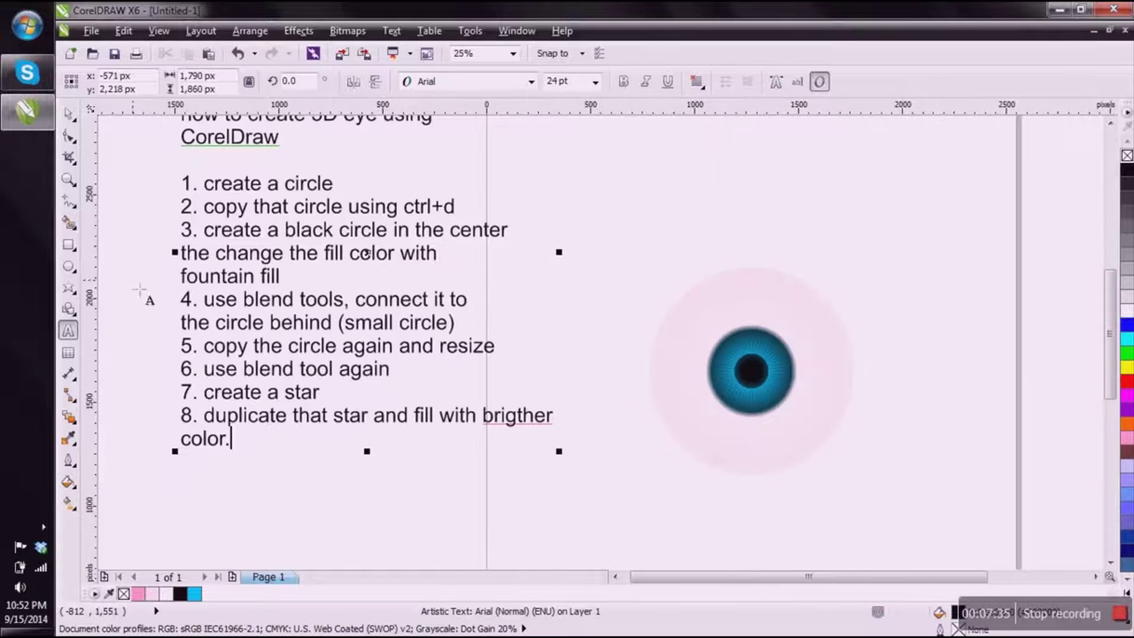
click(523, 416)
scroll(539, 434, up, 1)
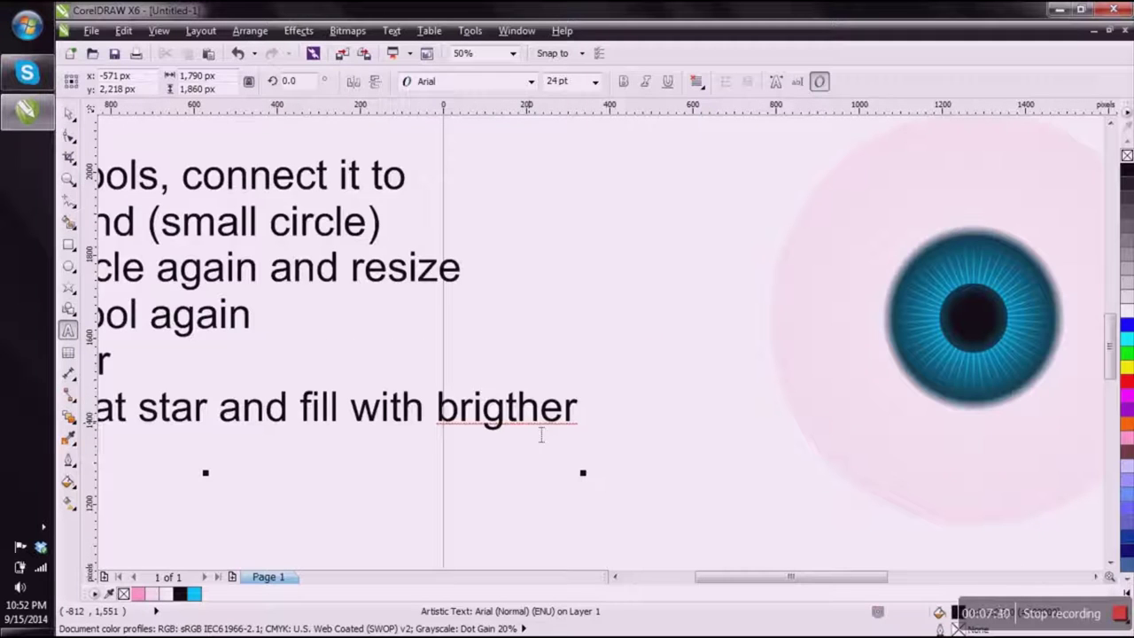
key(BackSpace)
key(BackSpace)
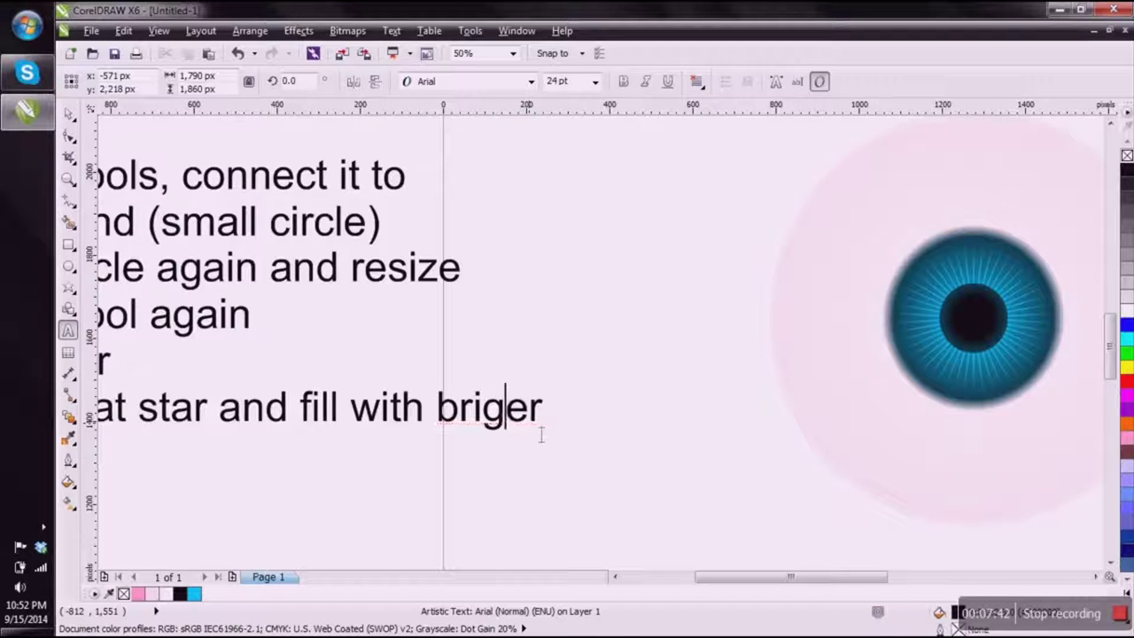
text(t)
key(BackSpace)
text(ht)
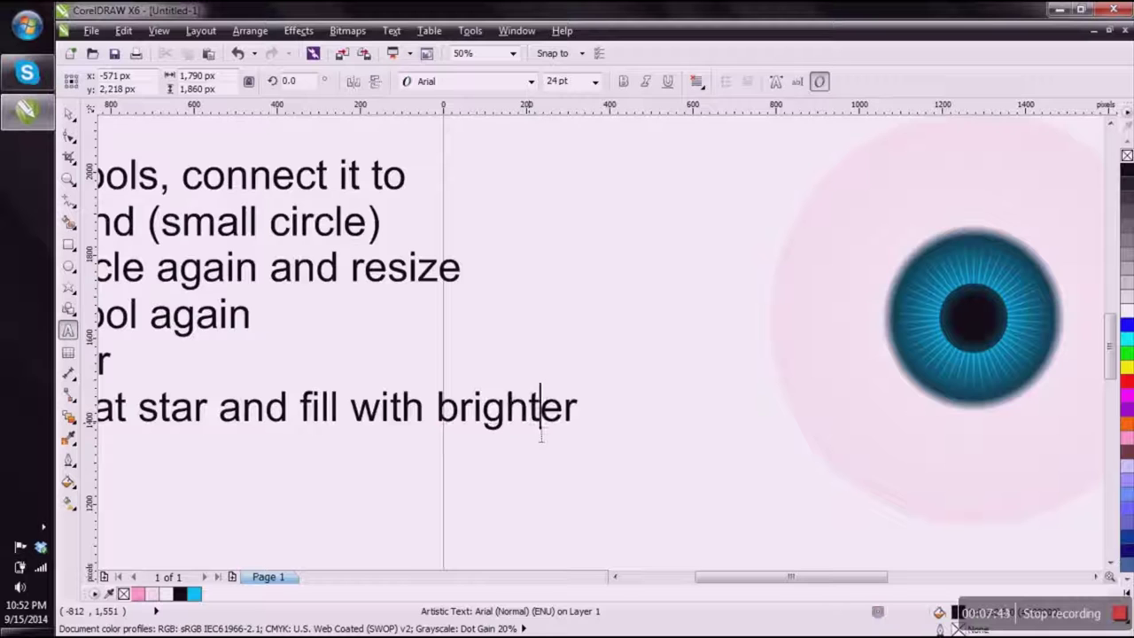
scroll(552, 435, down, 1)
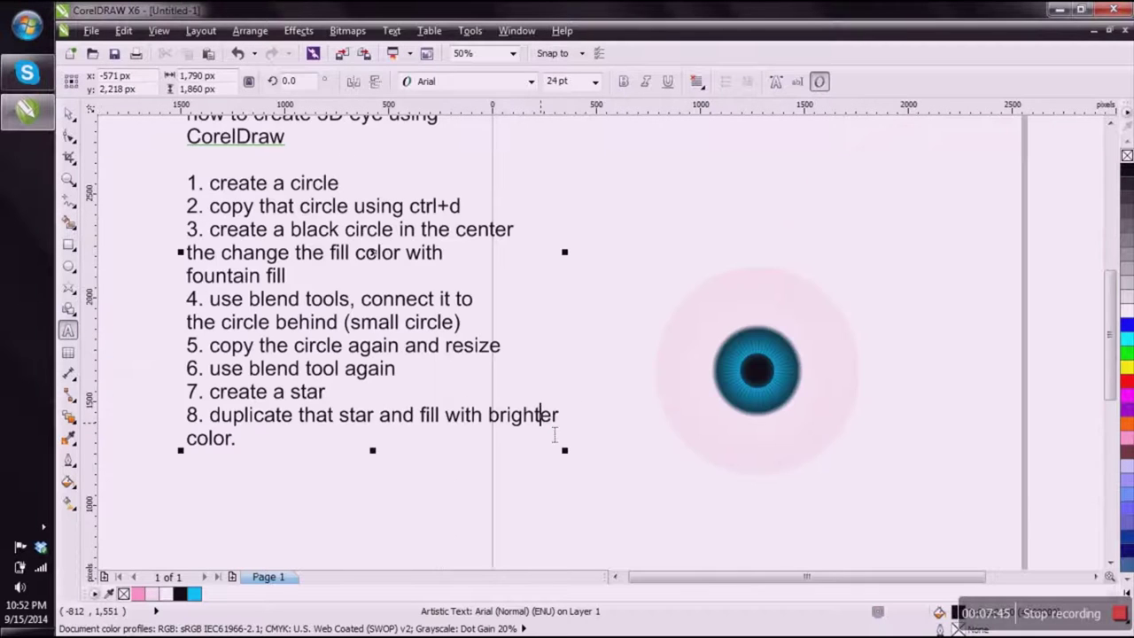
Step: Duplicate the star rays and move the copy so its center sits on the pupil's center
click(68, 114)
click(681, 258)
scroll(787, 395, up, 1)
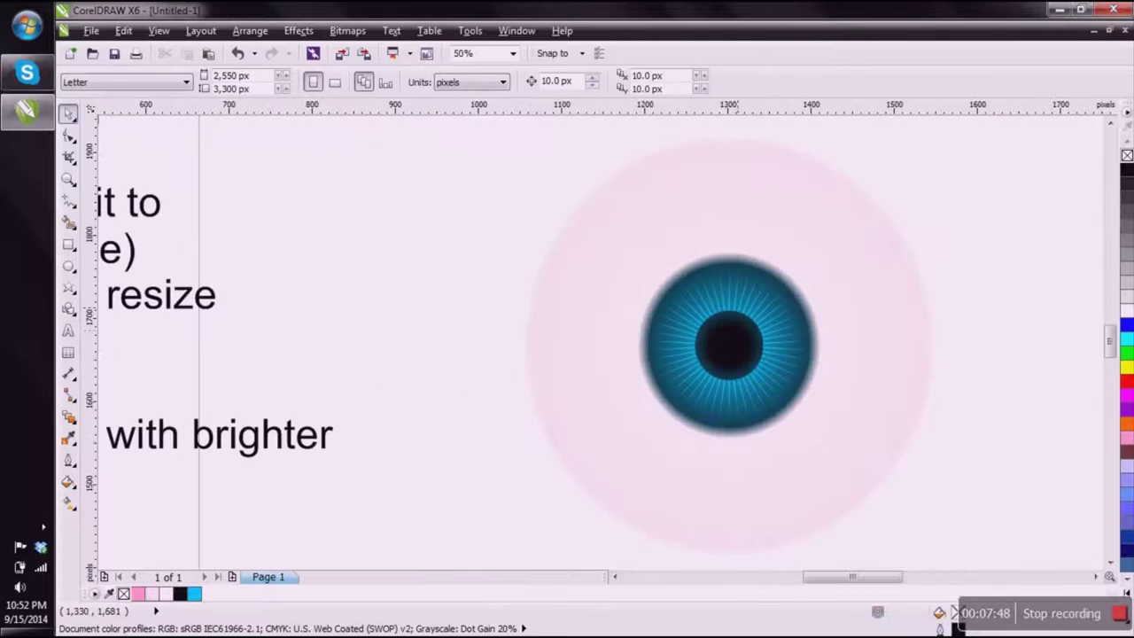
scroll(716, 278, up, 1)
click(721, 276)
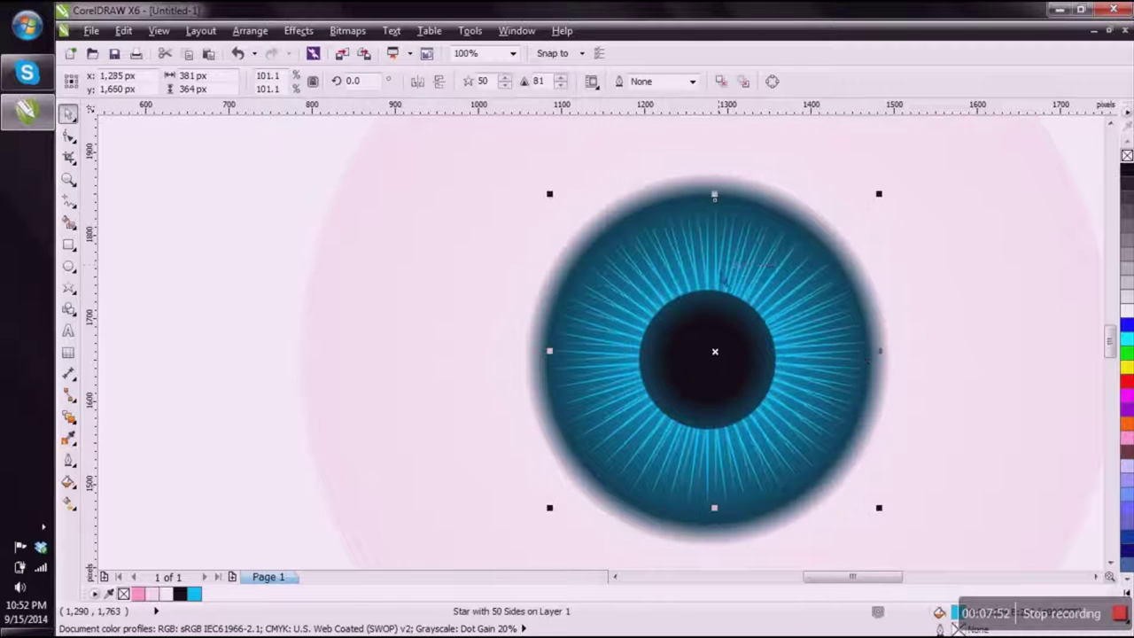
scroll(771, 249, up, 1)
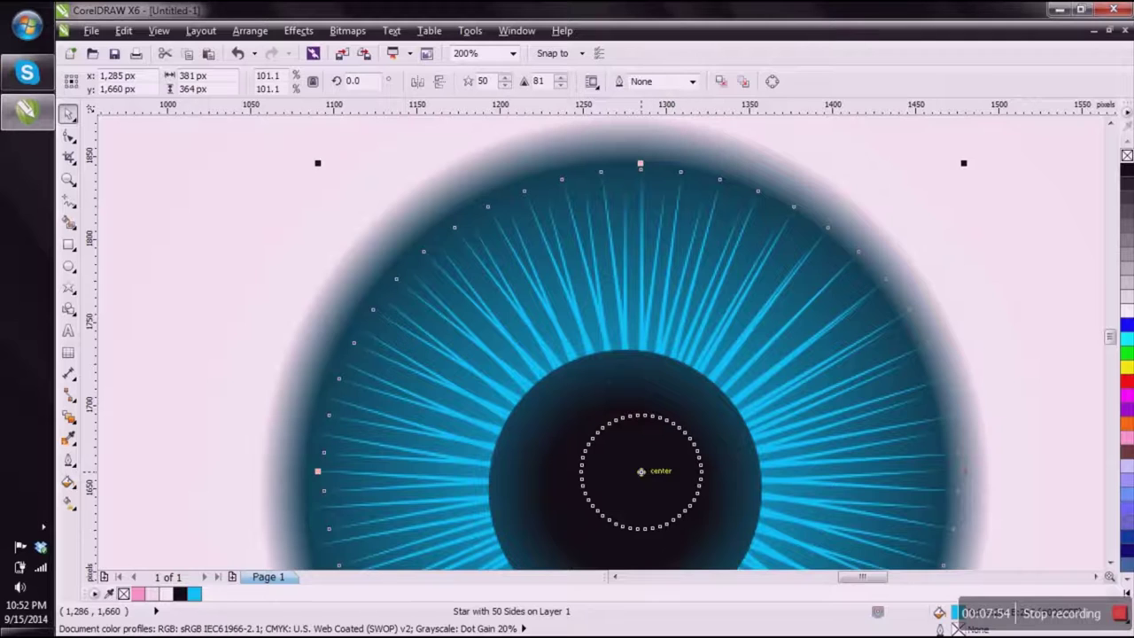
drag(641, 472, 624, 488)
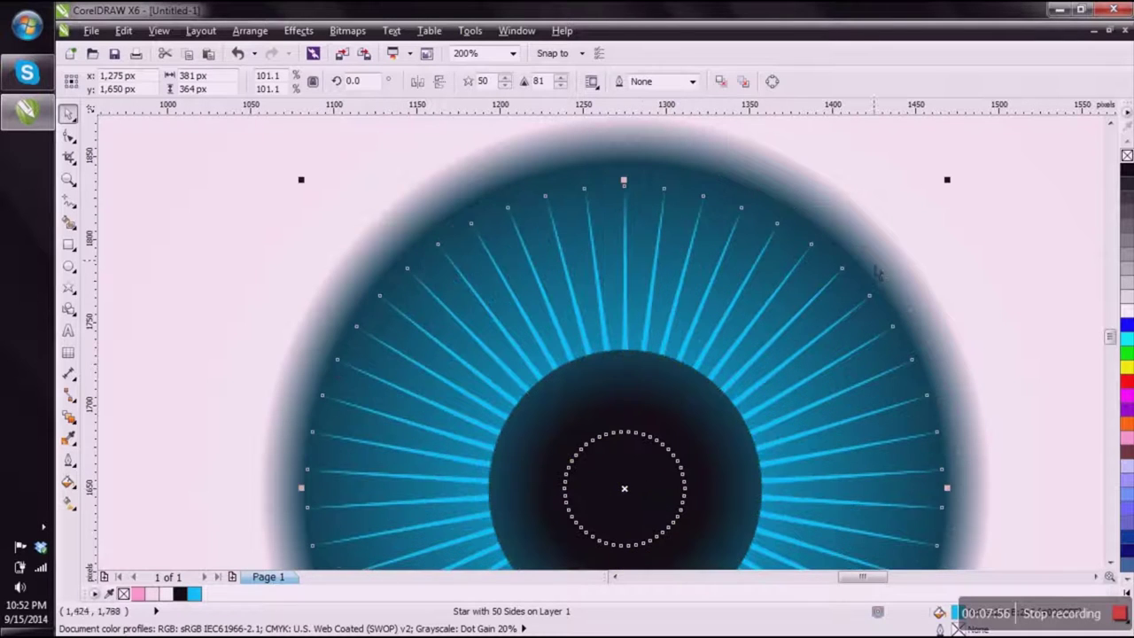
Step: Rotate the duplicated star by 4 degrees, fill it with pale cyan, and clear the selection
click(802, 264)
drag(952, 195, 927, 172)
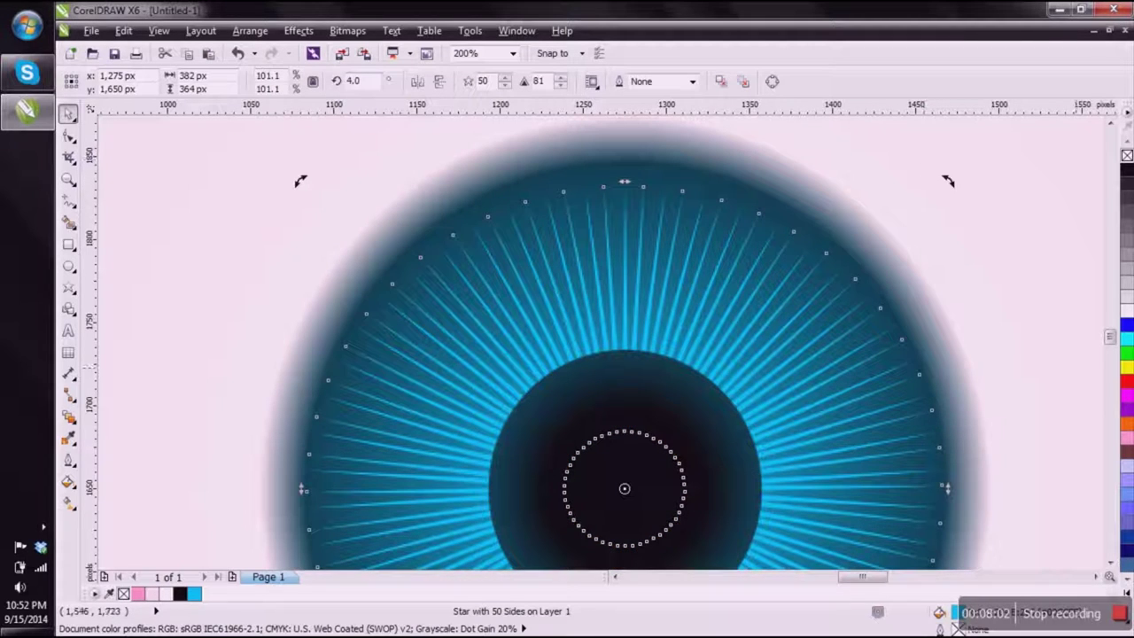
click(1128, 593)
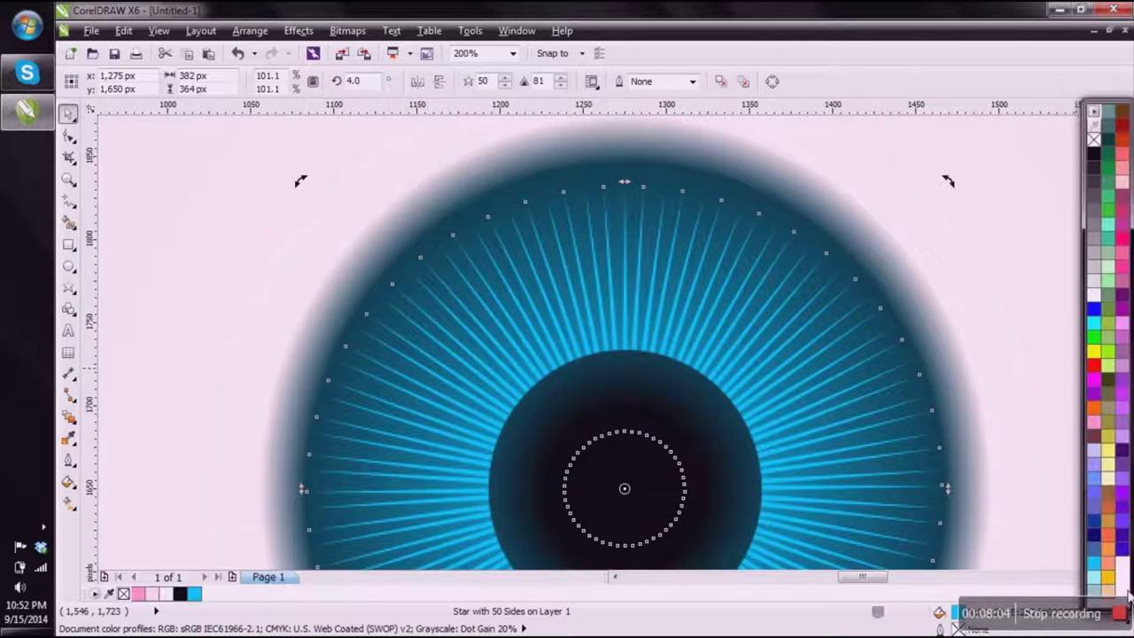
click(1098, 578)
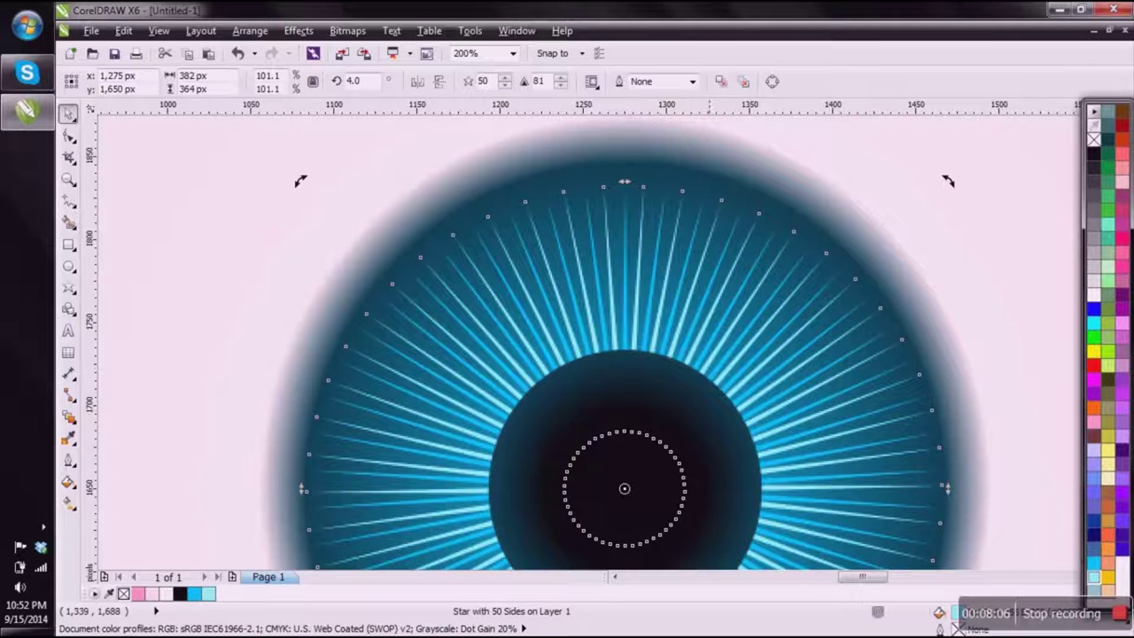
click(647, 361)
scroll(647, 274, down, 3)
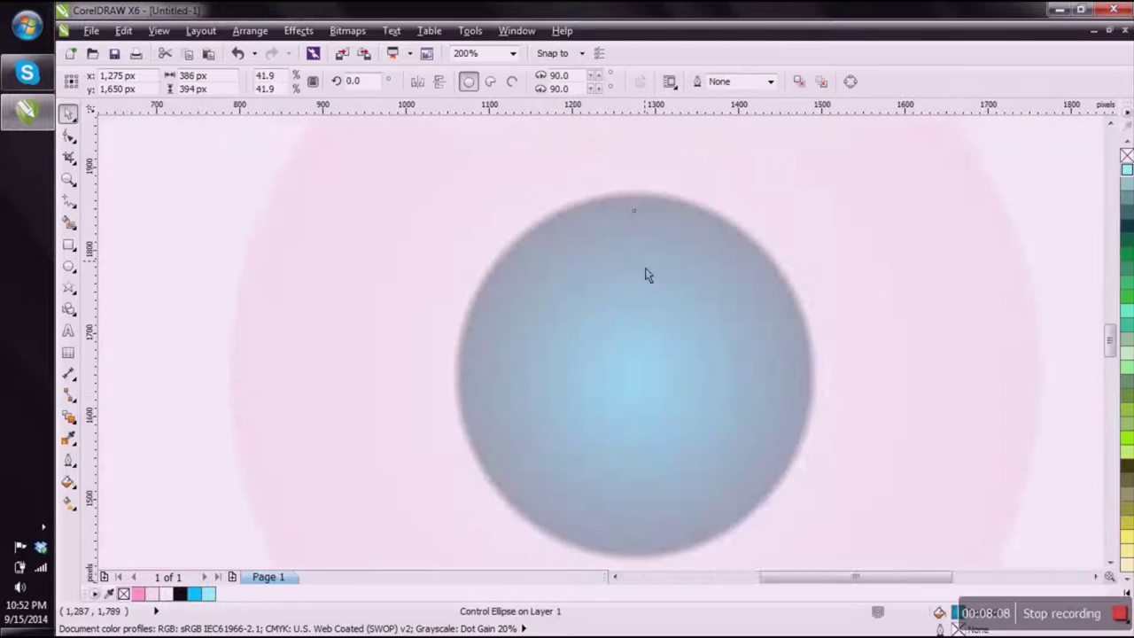
click(815, 299)
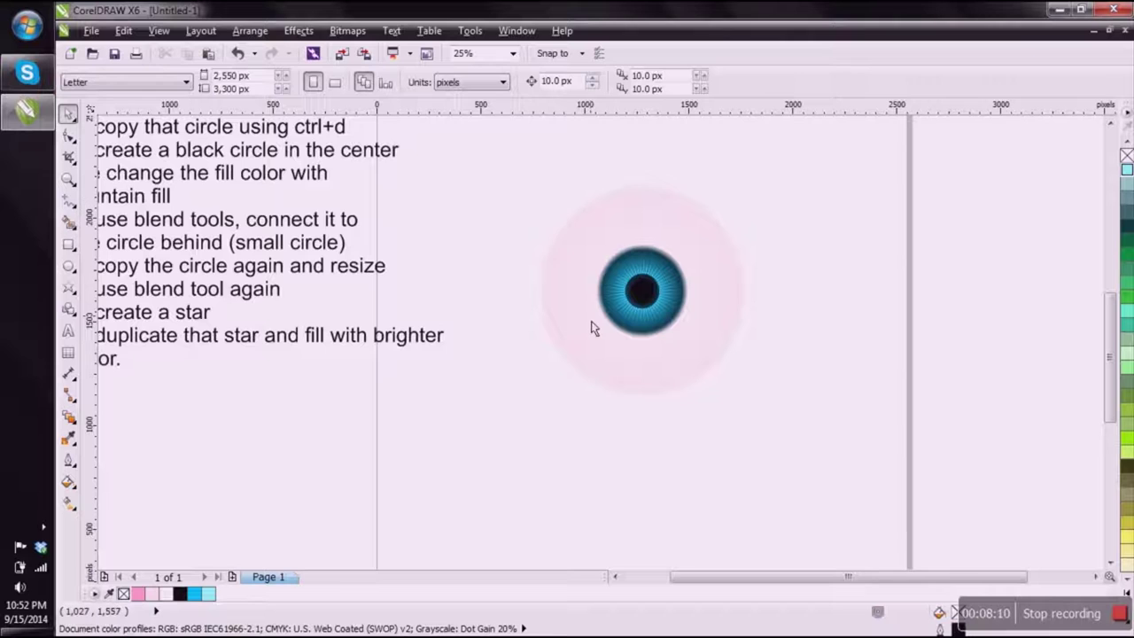
Step: Add item "9. then lets make it looks 3D" on a new line at the end of the text block
scroll(569, 332, up, 1)
scroll(620, 310, down, 2)
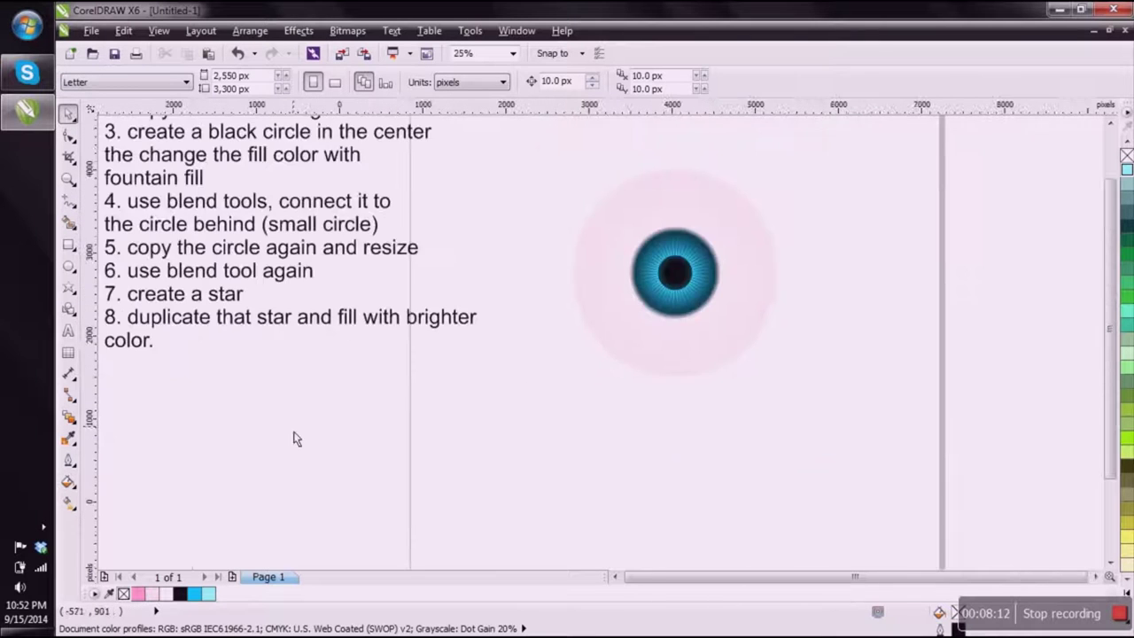
scroll(232, 406, down, 1)
scroll(233, 406, up, 2)
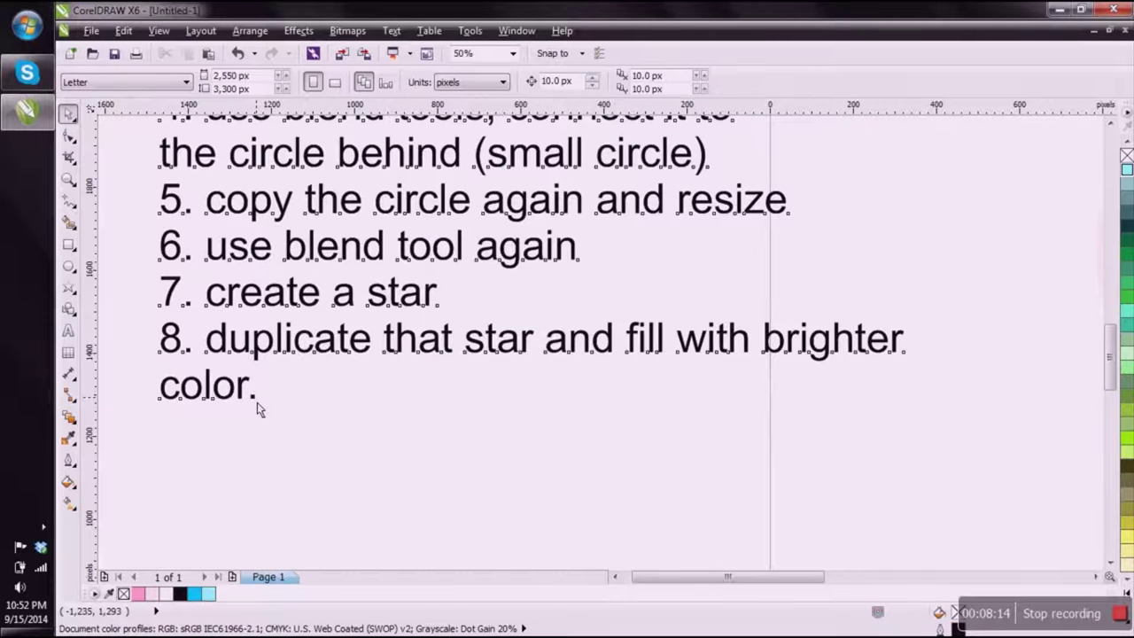
double_click(257, 403)
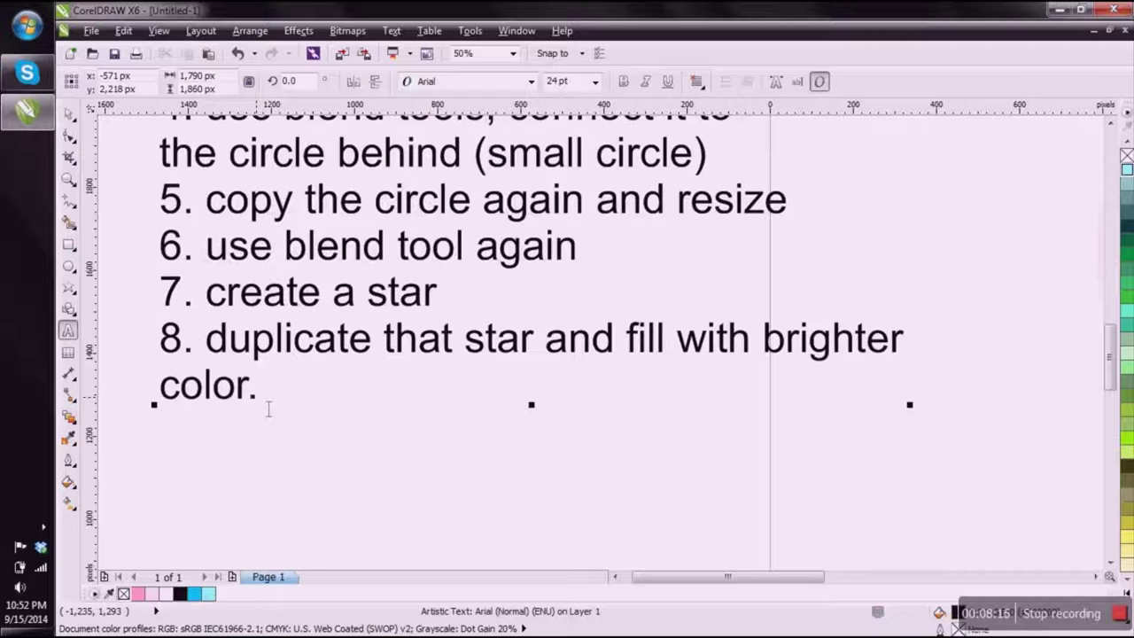
scroll(372, 381, down, 1)
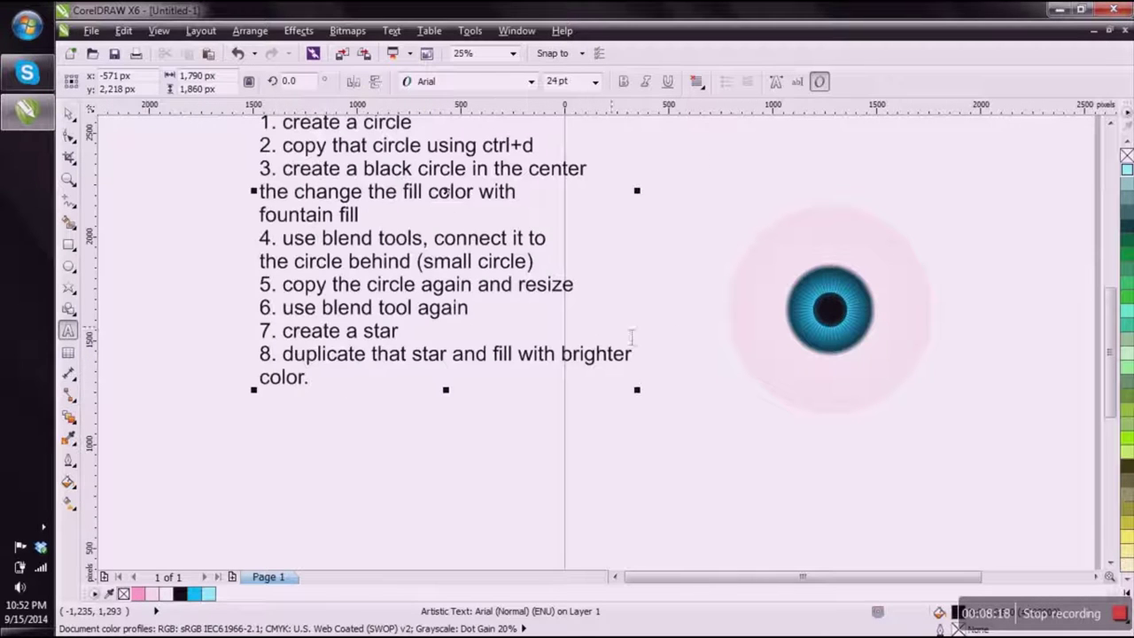
key(Return)
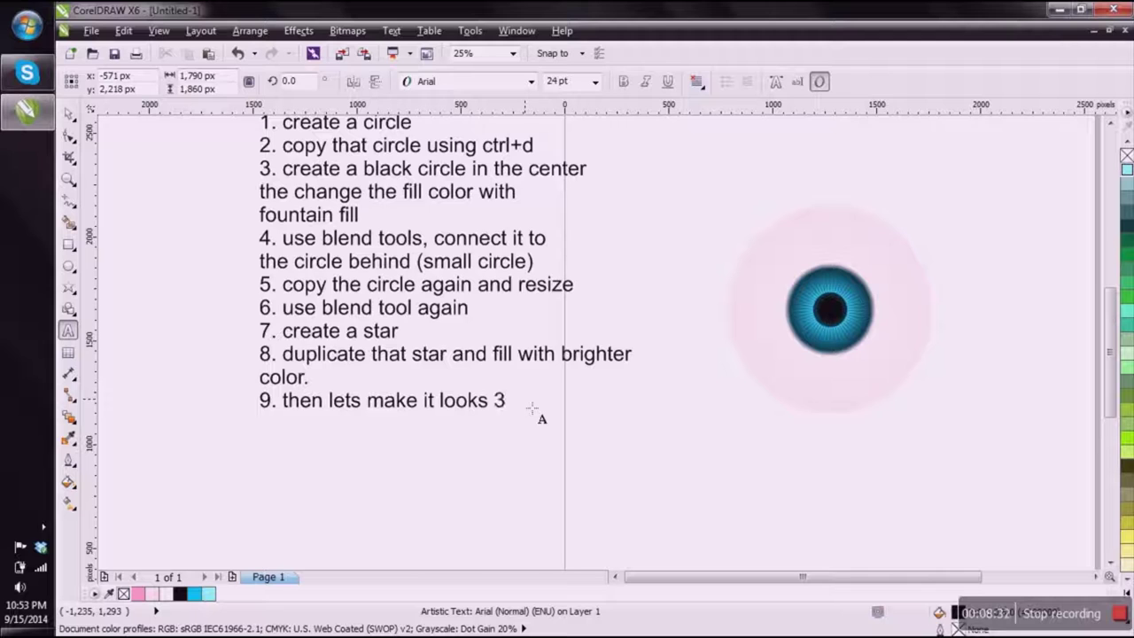
text(D)
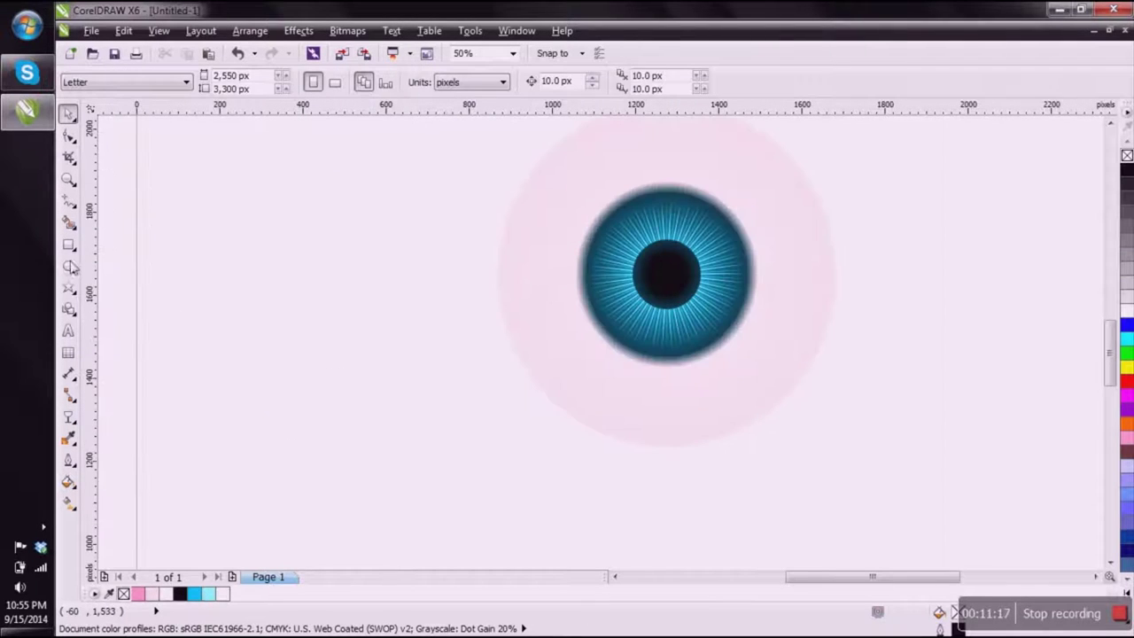
Step: Draw a highlight ellipse about 130 by 123 px over the iris's upper-left part, with white fill and no outline
click(70, 266)
scroll(701, 239, up, 1)
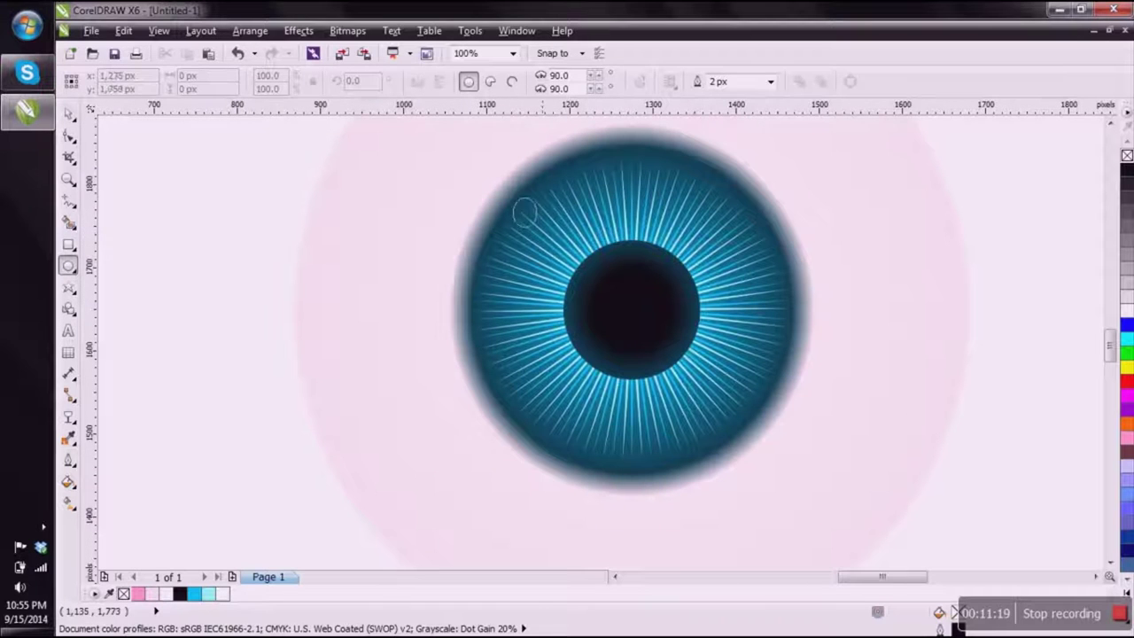
drag(509, 196, 626, 306)
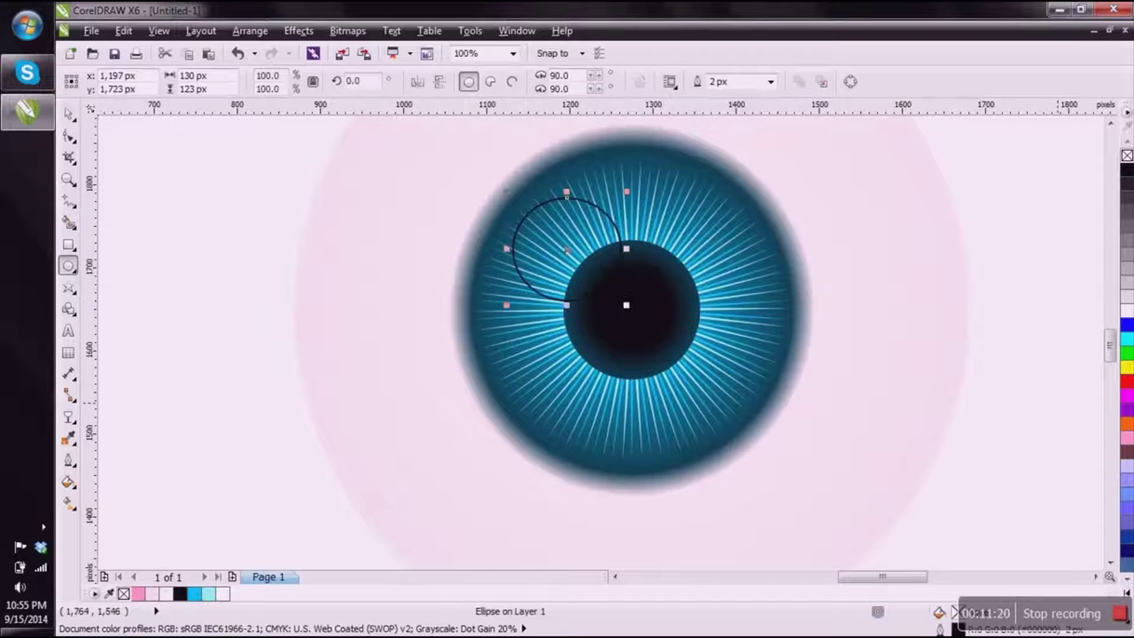
click(1127, 311)
right_click(1127, 155)
scroll(470, 312, down, 2)
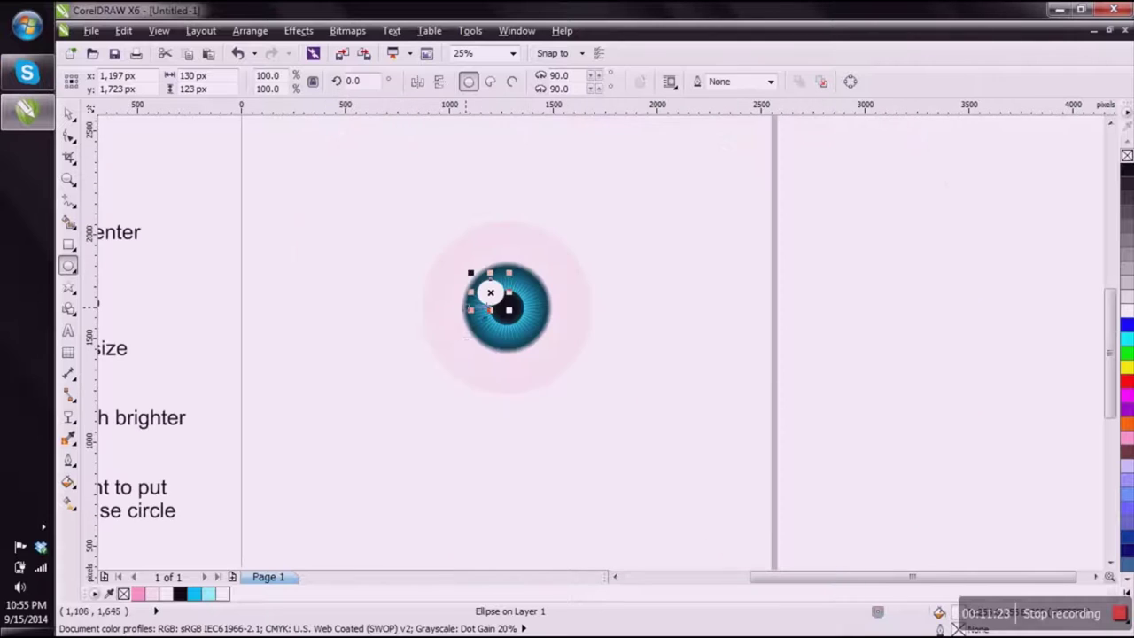
Step: Apply a diagonal linear transparency to the white highlight from upper left to lower right, and clear the selection
click(69, 417)
drag(380, 196, 604, 410)
scroll(599, 403, down, 1)
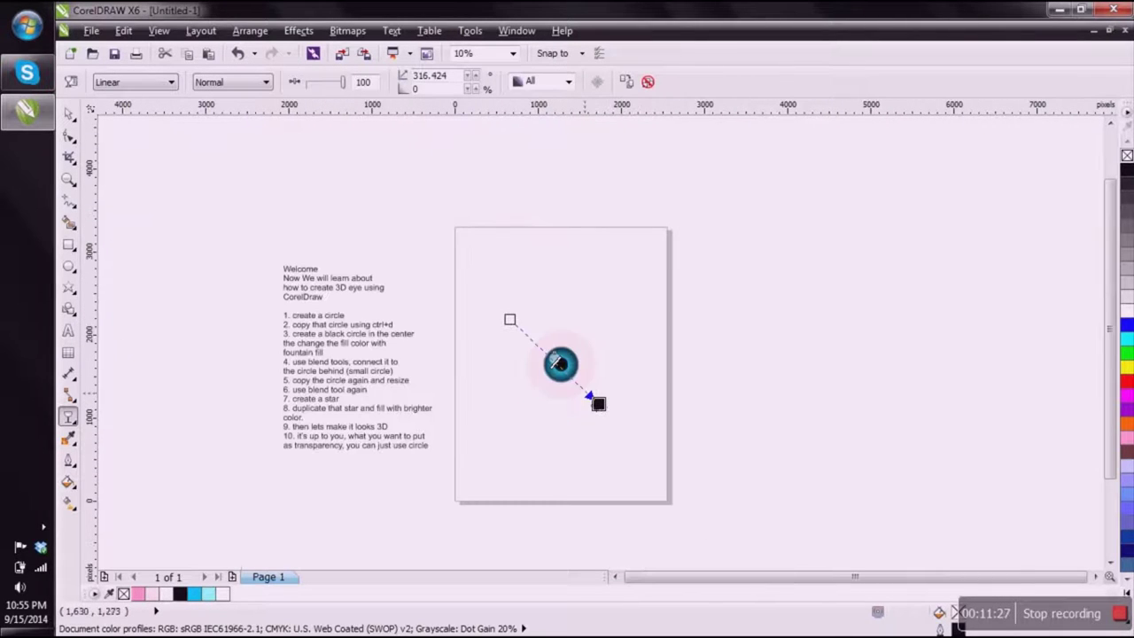
click(69, 113)
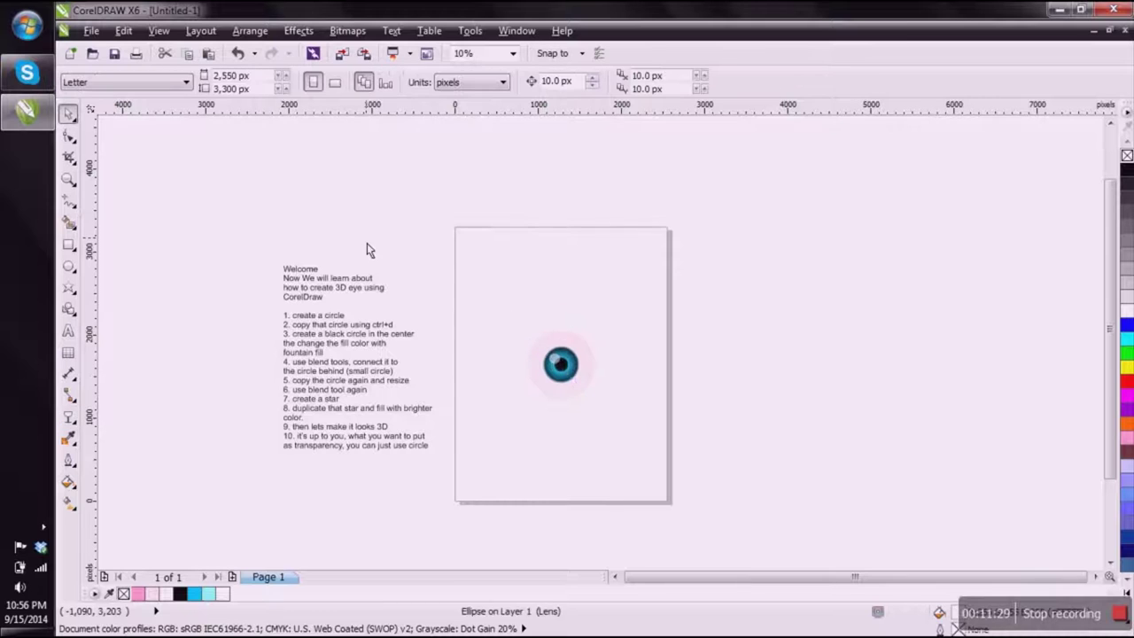
scroll(597, 370, up, 1)
click(569, 334)
click(181, 352)
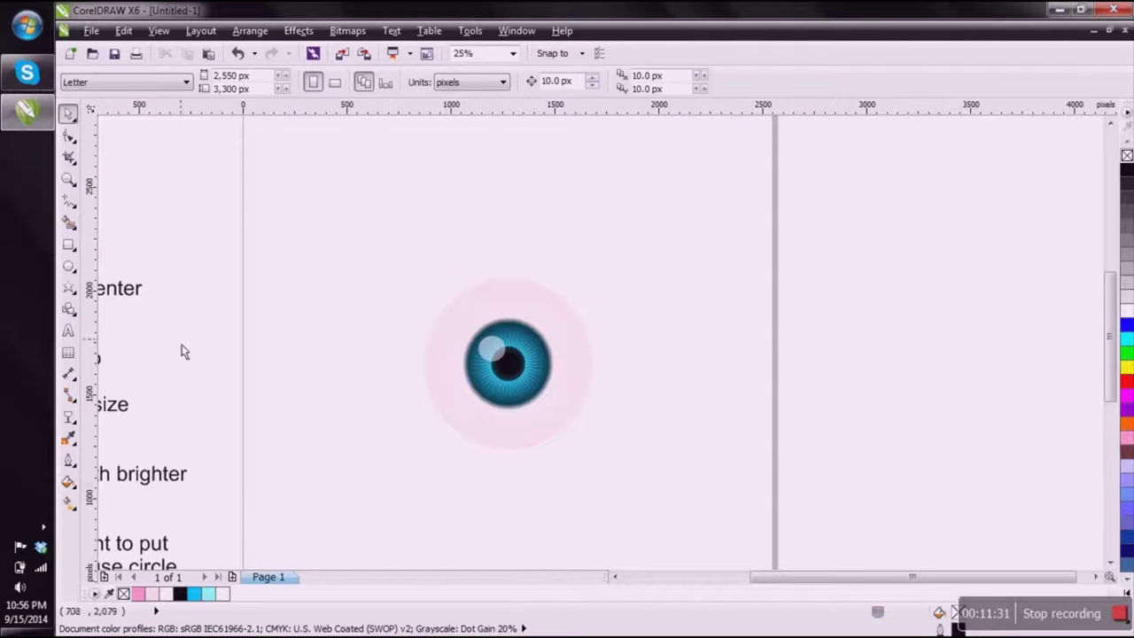
Step: Draw a rectangle about 2,440 by 1,840 px around the eye and center it on the page
click(69, 245)
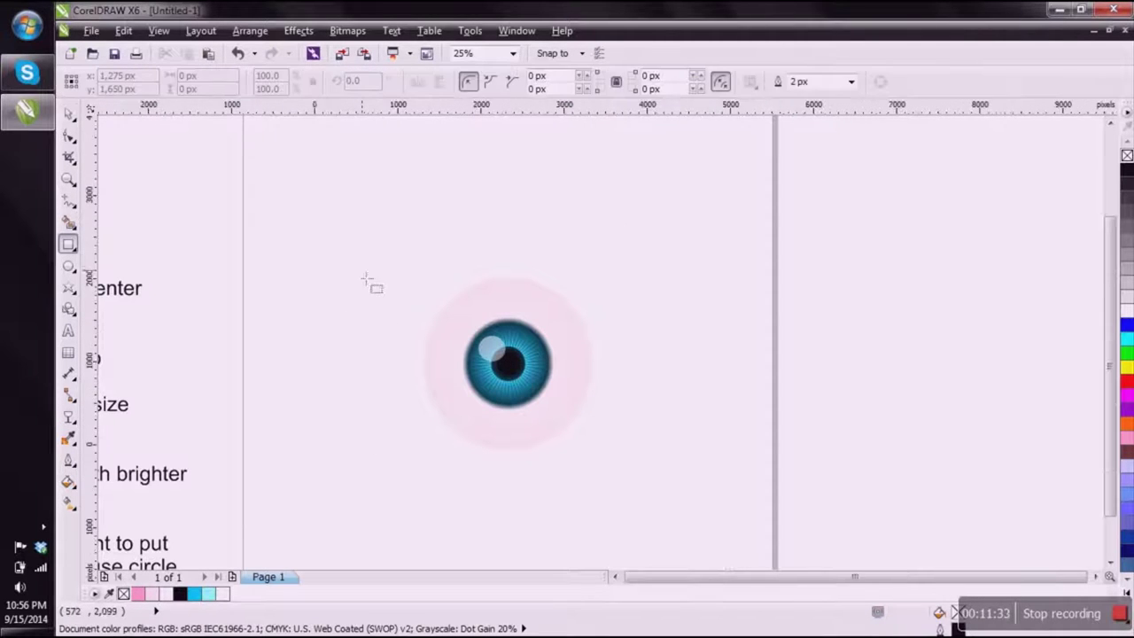
scroll(361, 270, down, 1)
mouse_move(320, 218)
mouse_down()
mouse_move(529, 381)
mouse_move(525, 371)
mouse_up()
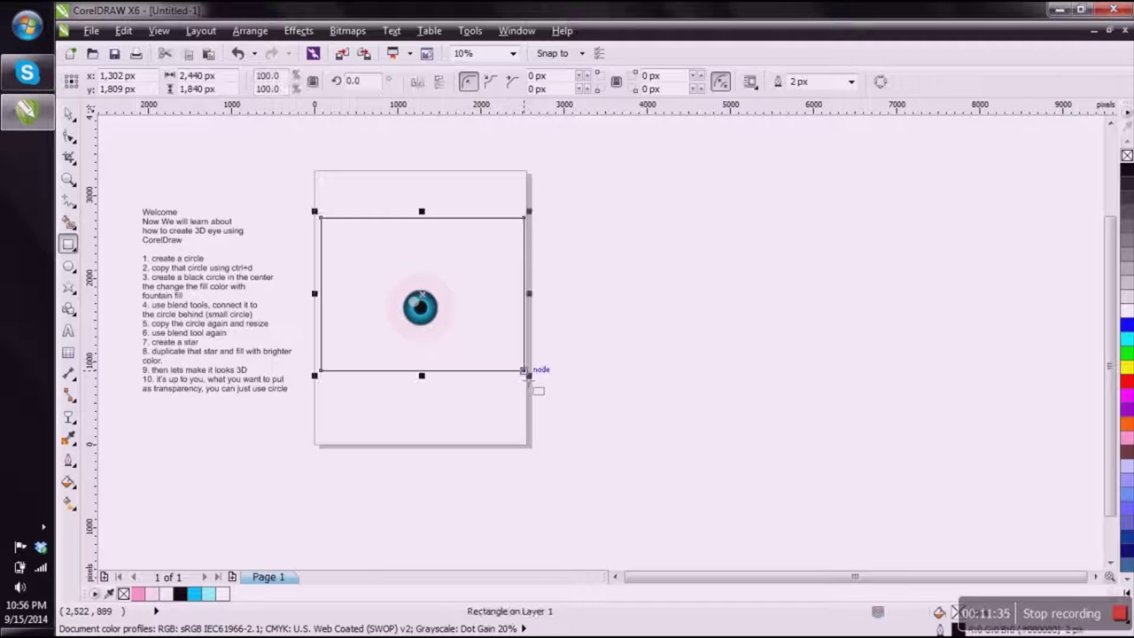
key(p)
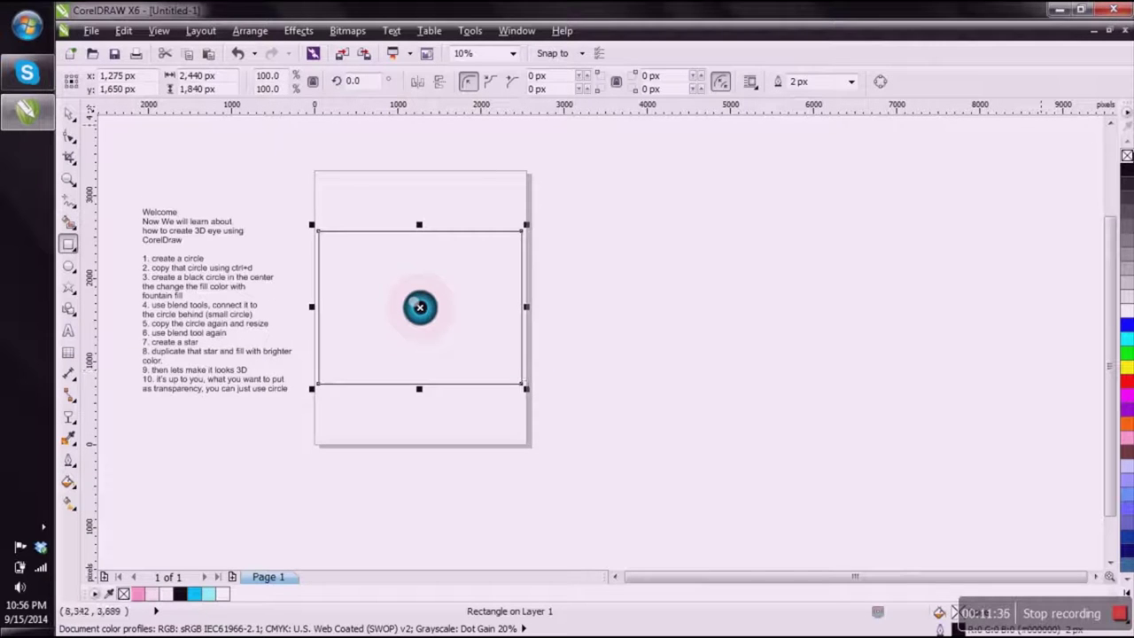
Step: Remove the rectangle's outline and give it a radial fountain fill from black to dark gray
click(1127, 170)
right_click(1127, 156)
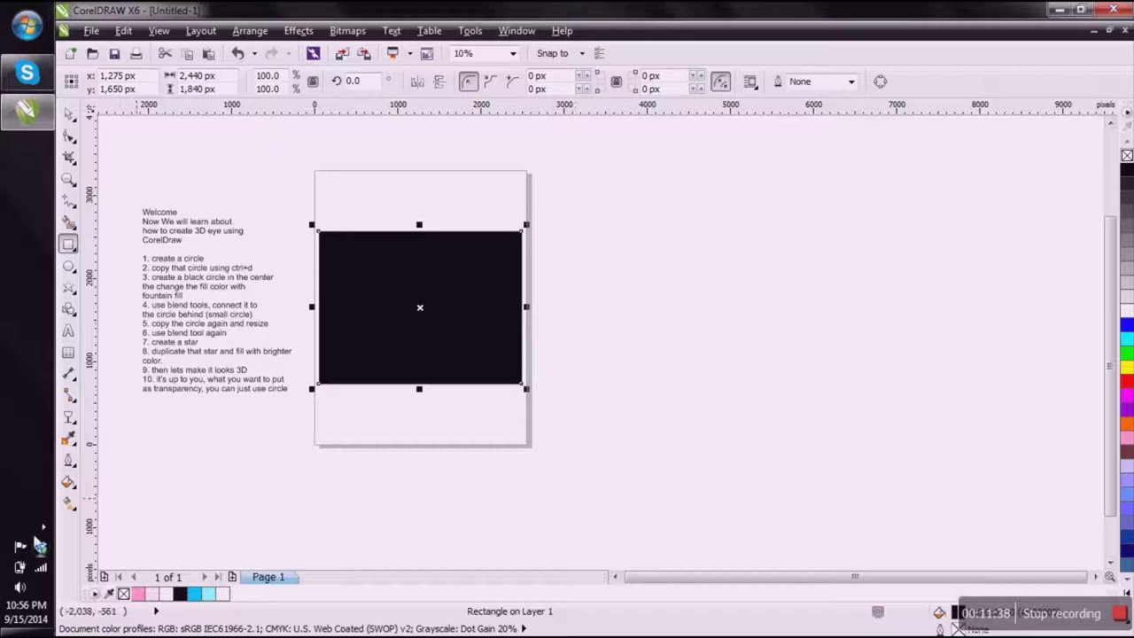
click(75, 481)
click(121, 494)
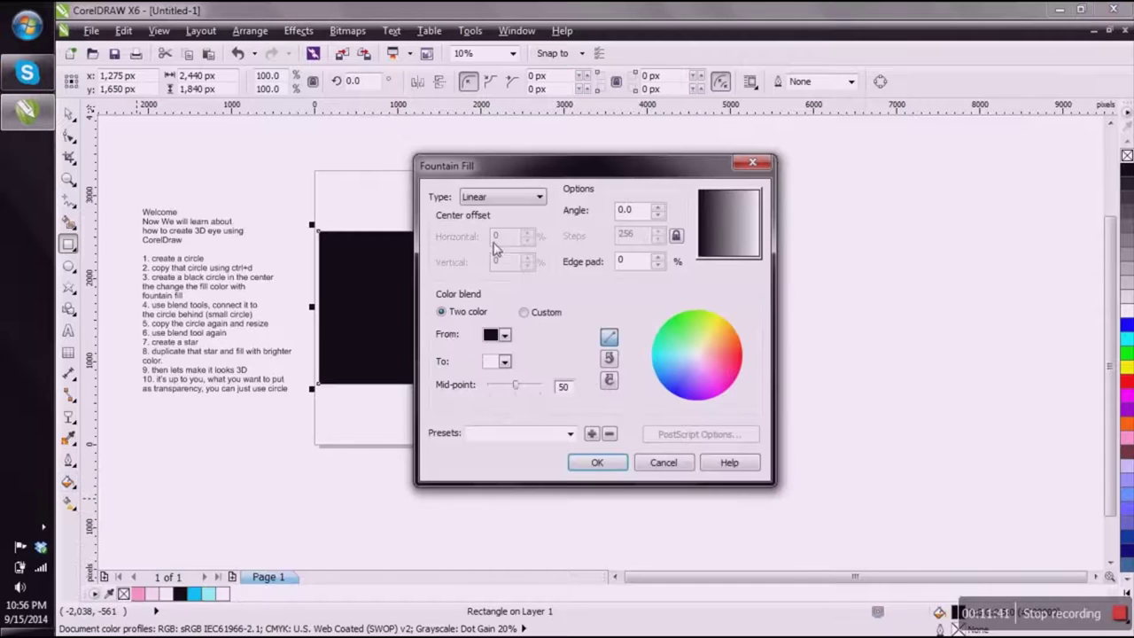
click(494, 198)
click(486, 221)
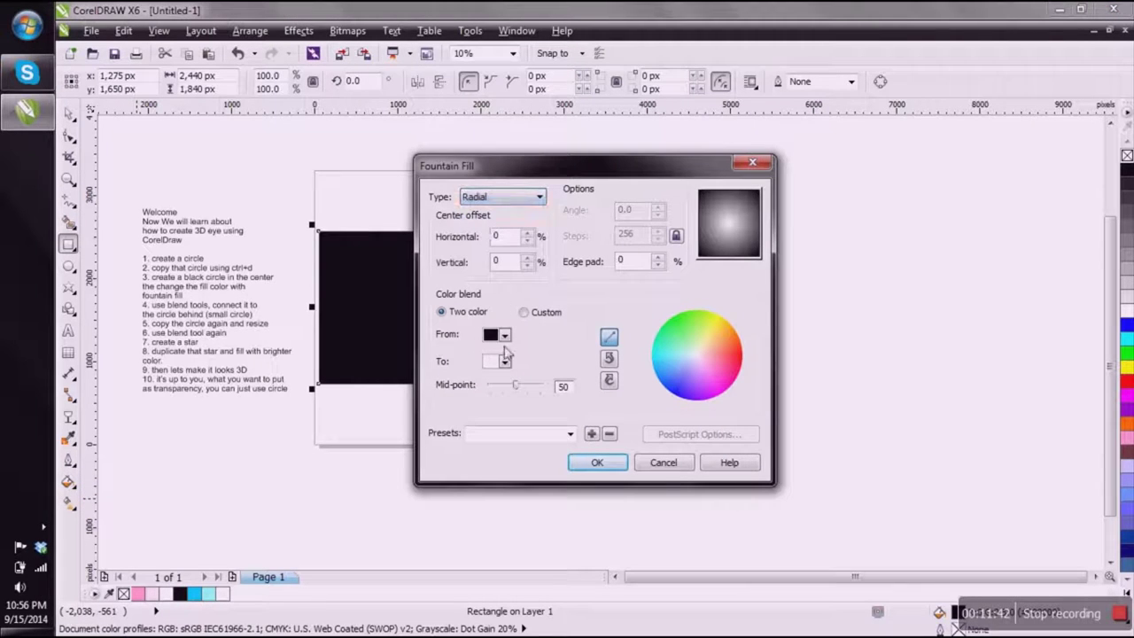
click(505, 363)
click(543, 379)
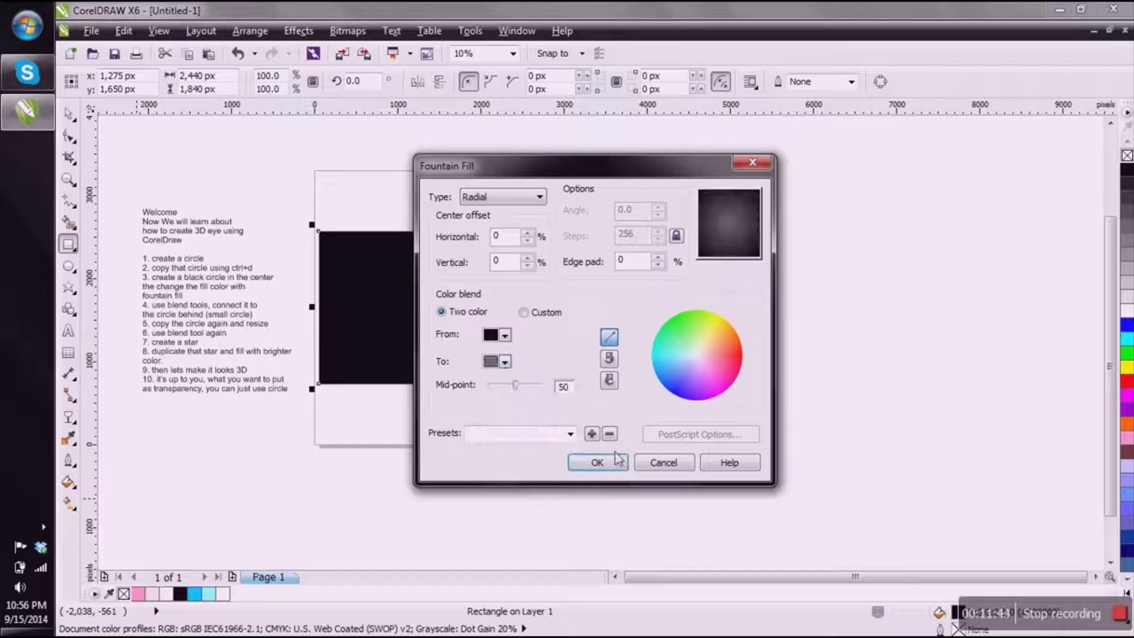
click(595, 461)
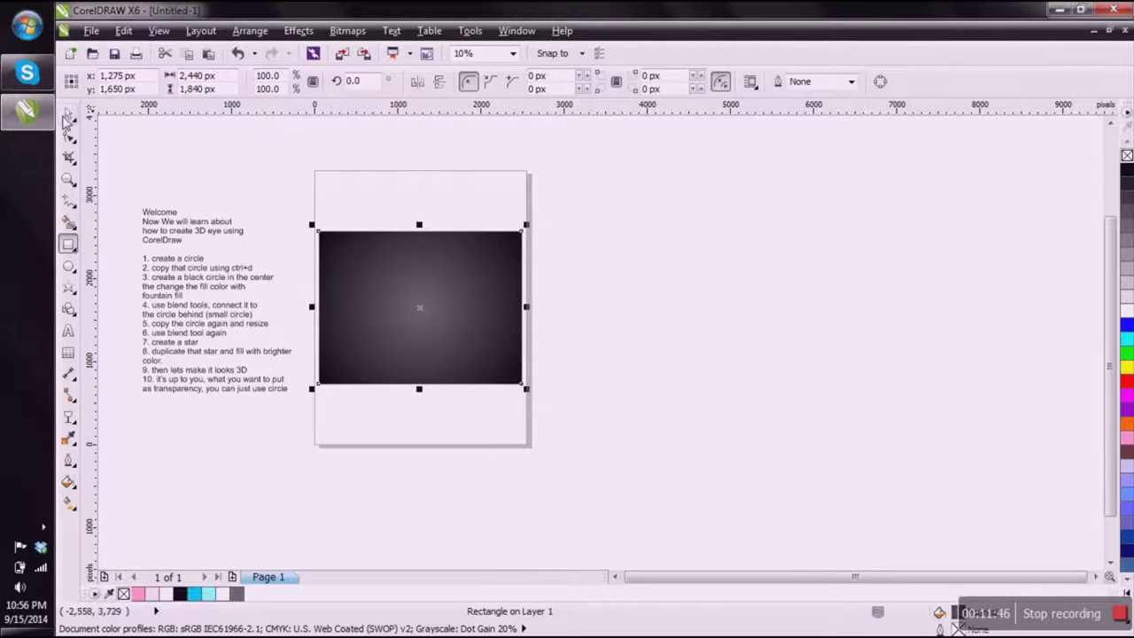
Step: Send the dark gradient rectangle to the back of the layer, behind the eye
key(space)
right_click(336, 266)
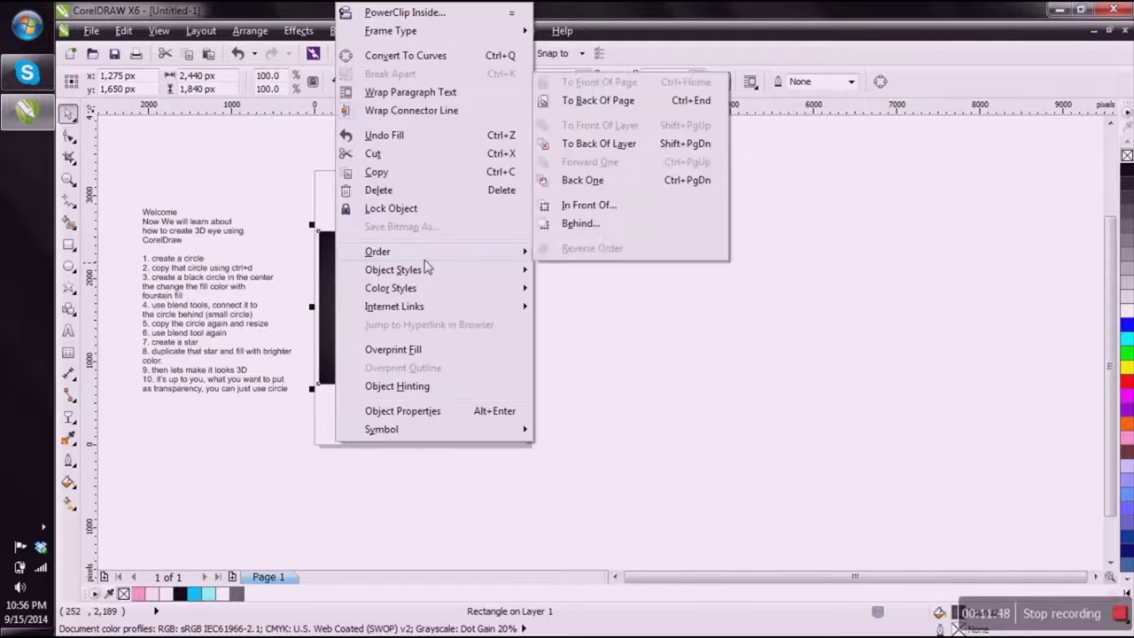
click(626, 149)
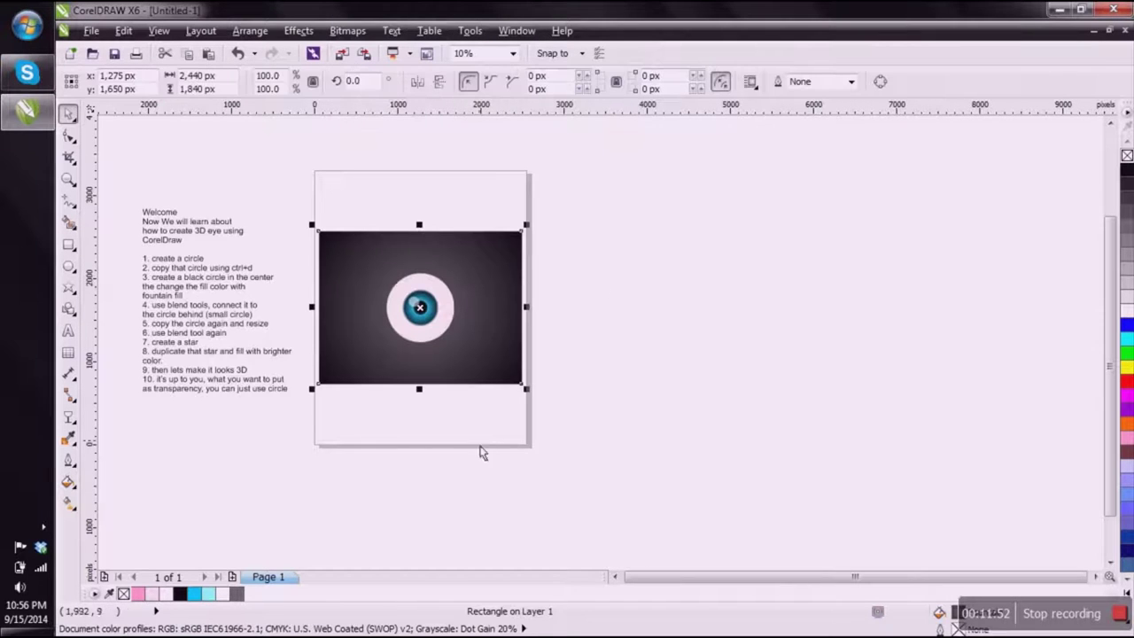
Step: Scale the whole eye down about its center to about 621 by 634 px
scroll(409, 329, up, 2)
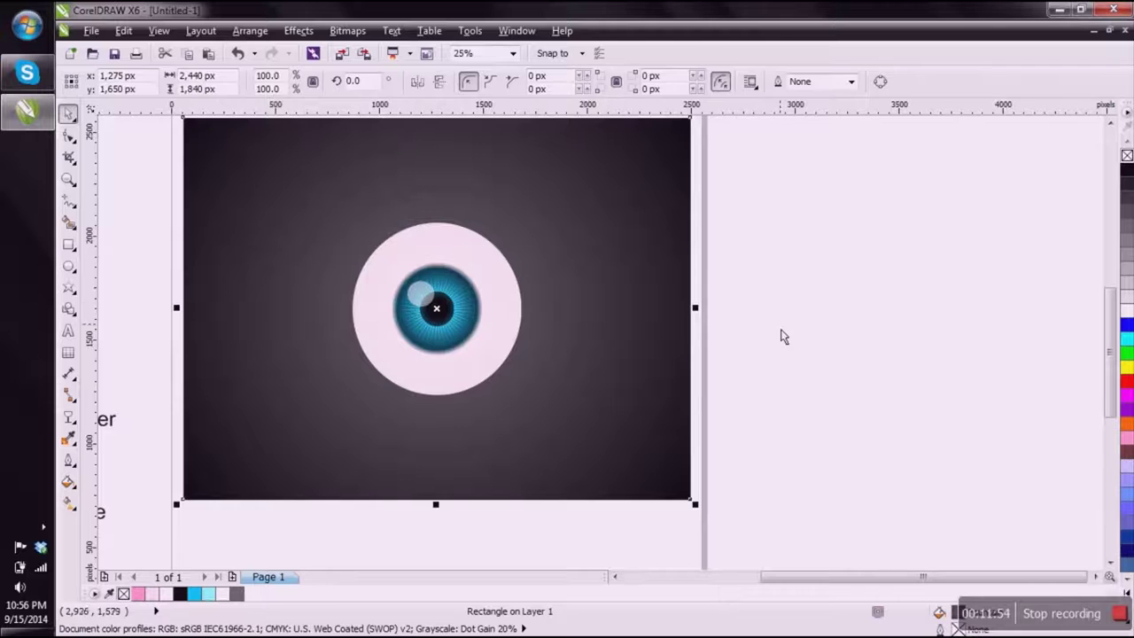
drag(776, 440, 374, 245)
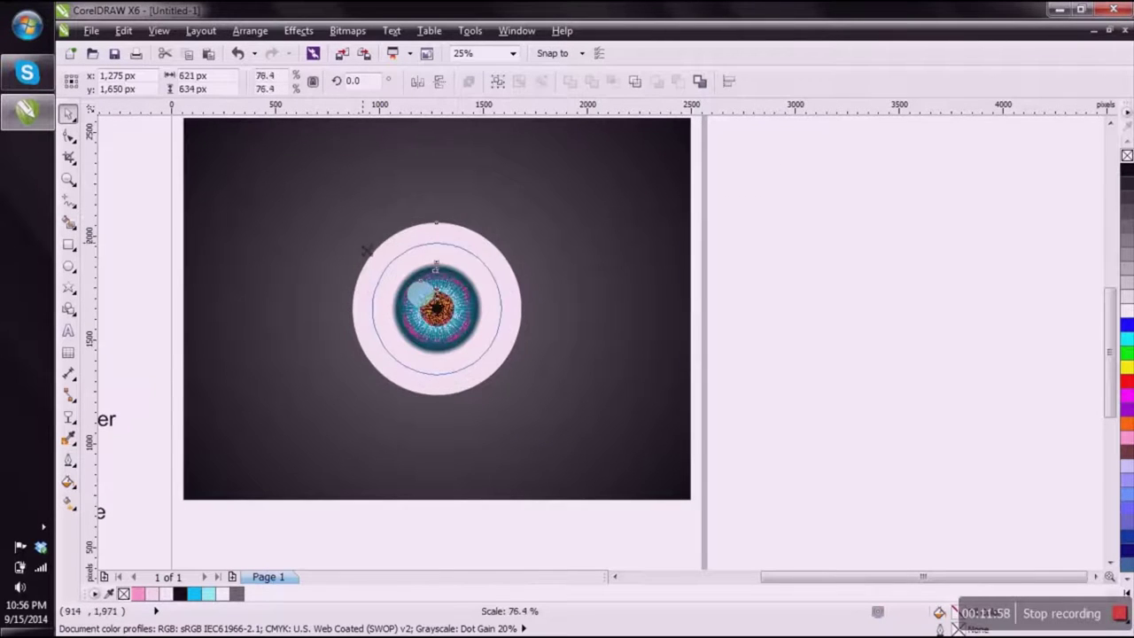
click(785, 321)
Step: Add a perspective drop shadow to the white eyeball circle, cast from its lower edge
click(485, 277)
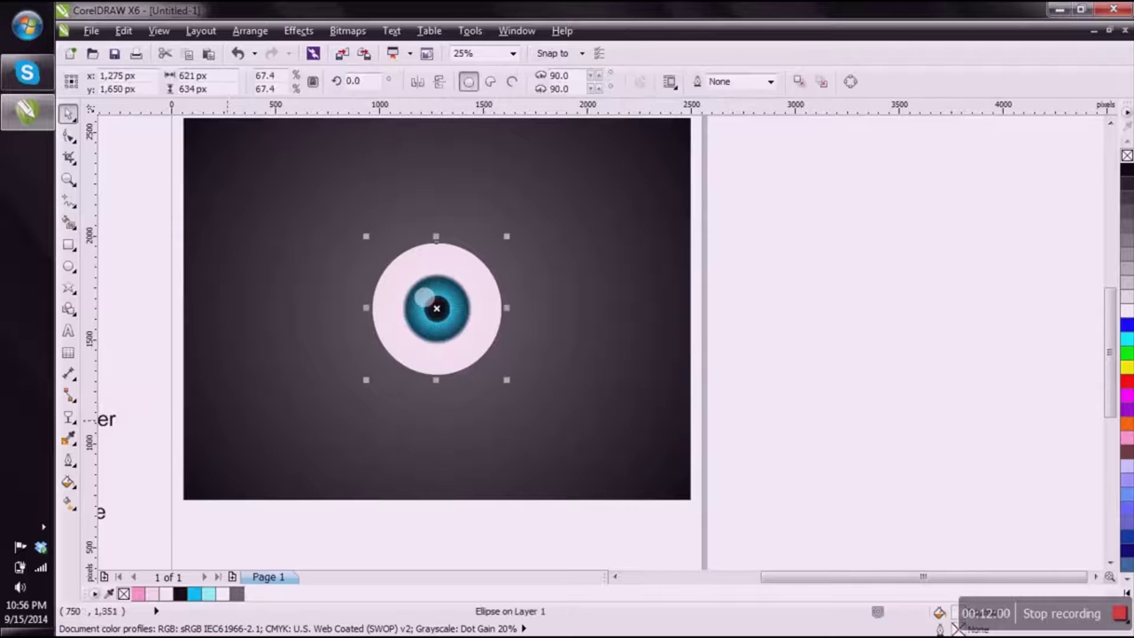
click(68, 425)
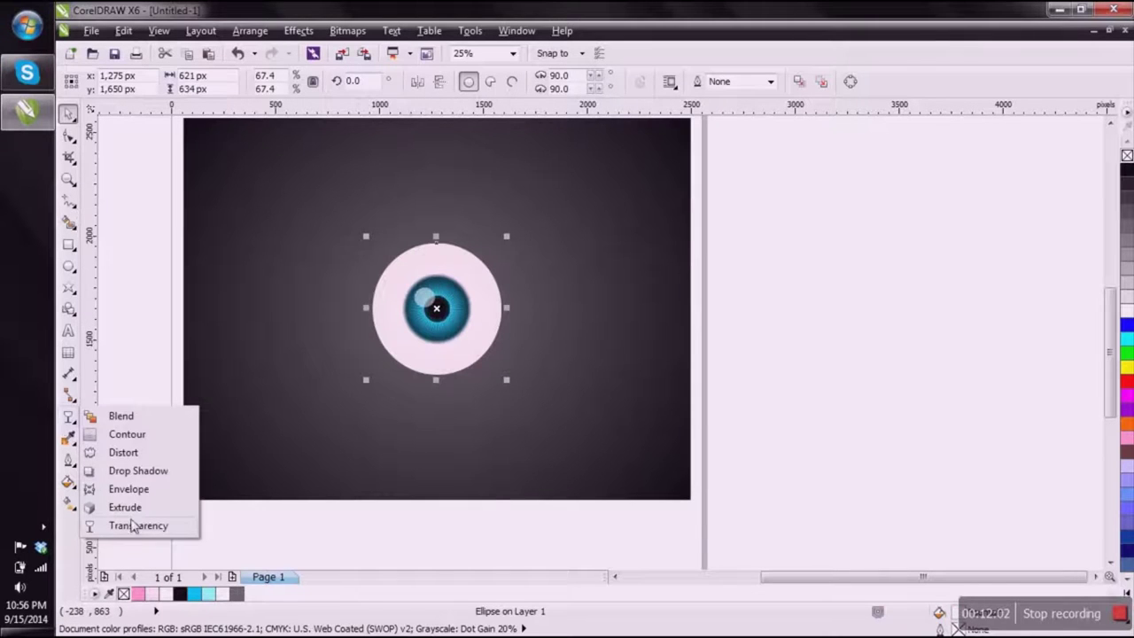
click(126, 474)
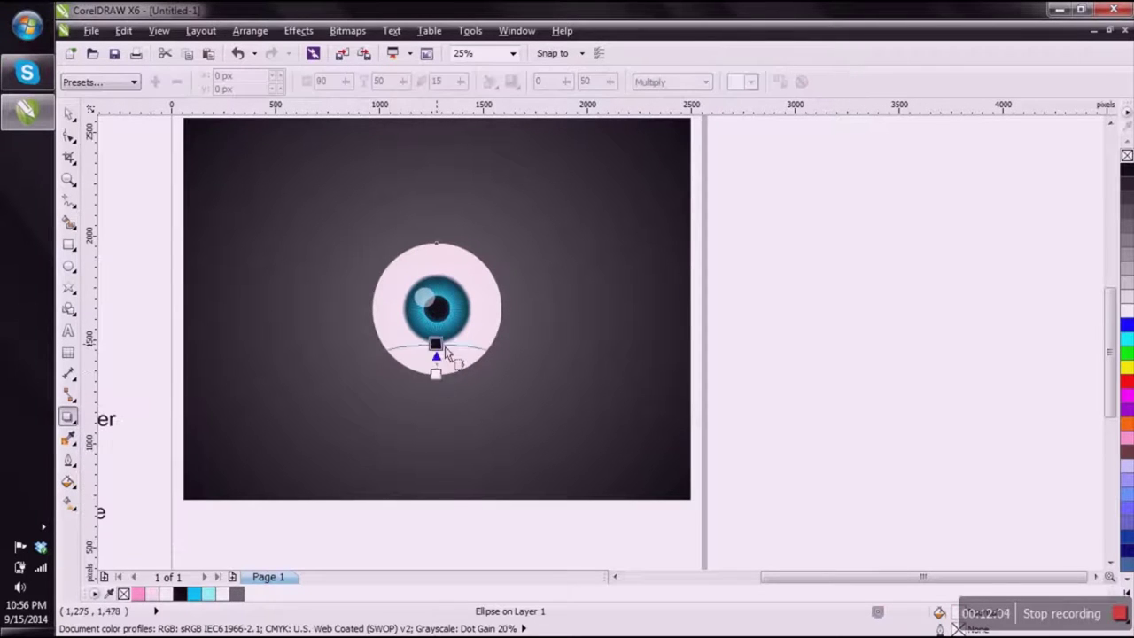
drag(435, 345, 436, 373)
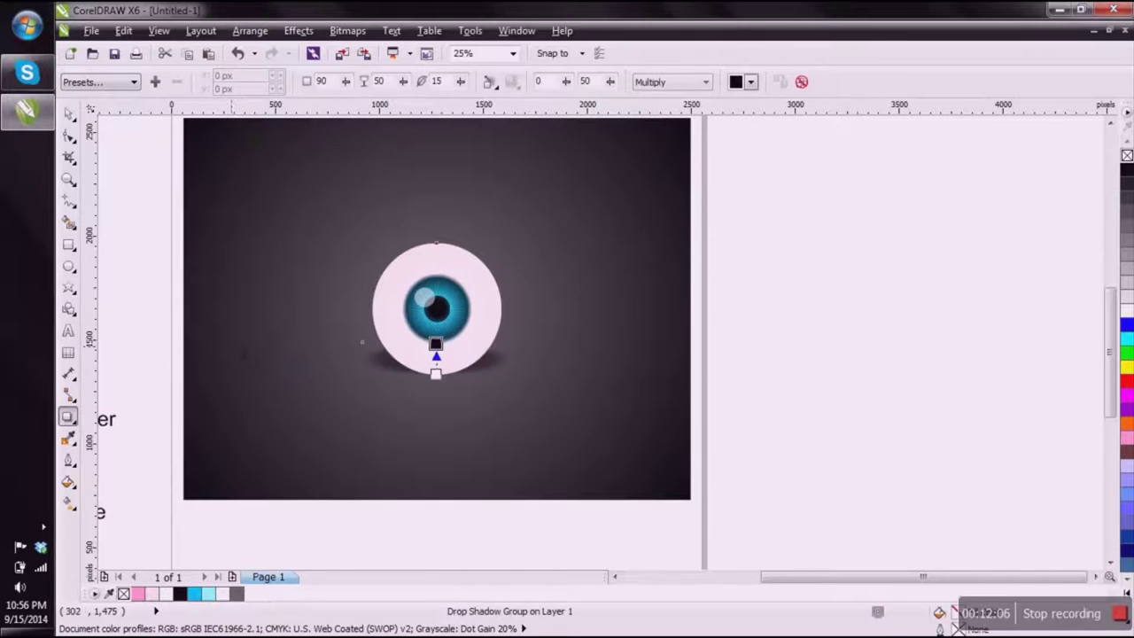
Step: Break the drop shadow group apart so the shadow becomes separate from the eyeball
click(69, 113)
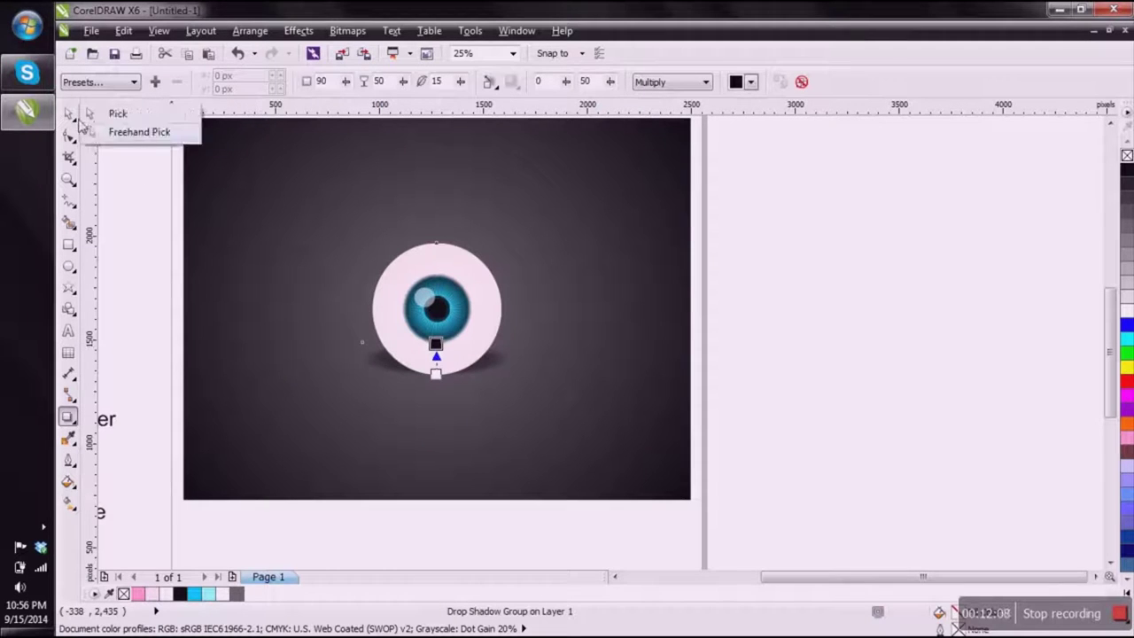
click(105, 113)
right_click(512, 372)
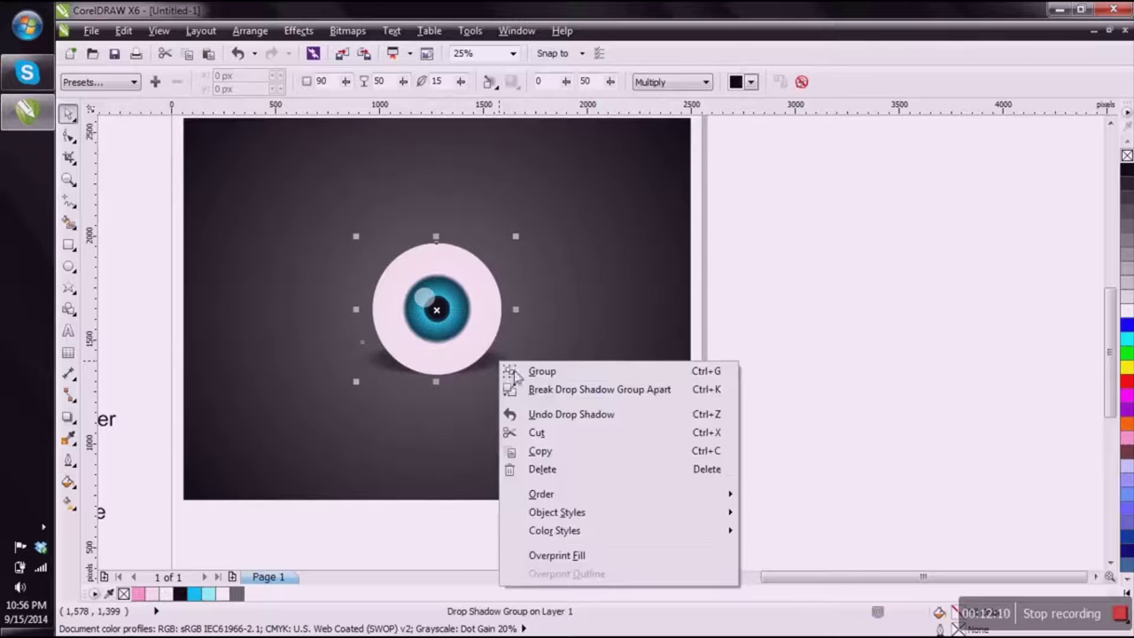
click(836, 387)
Step: Shrink the separated shadow to about 566 by 133 px, position it under the eyeball, and clear the selection
click(507, 375)
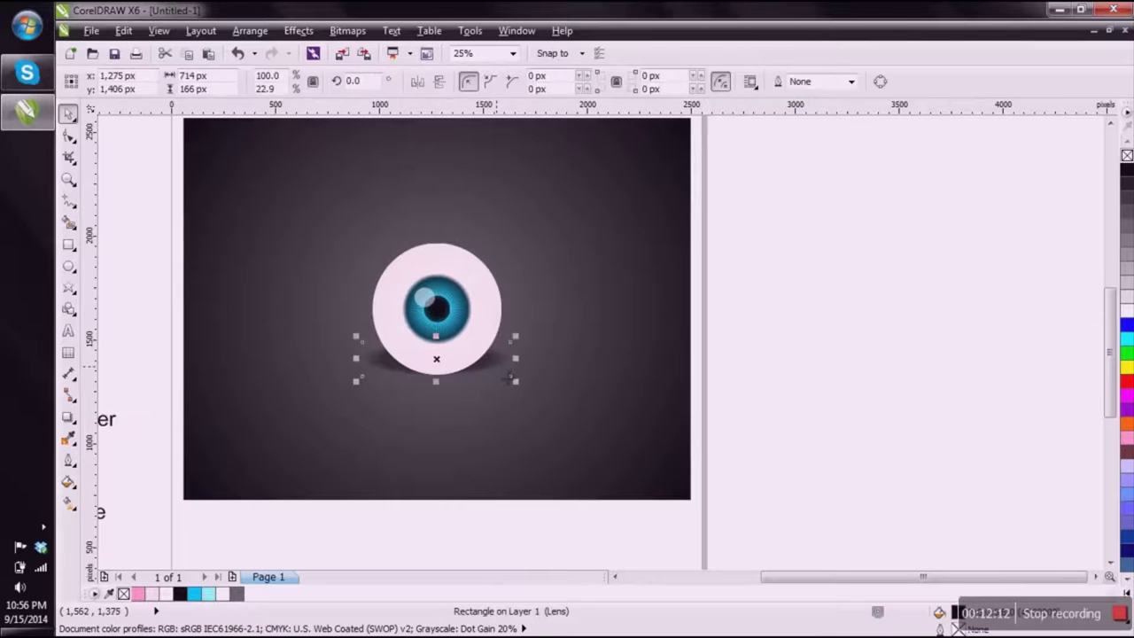
scroll(505, 373, up, 1)
drag(504, 372, 504, 378)
drag(387, 332, 391, 345)
drag(227, 373, 254, 381)
scroll(255, 381, down, 3)
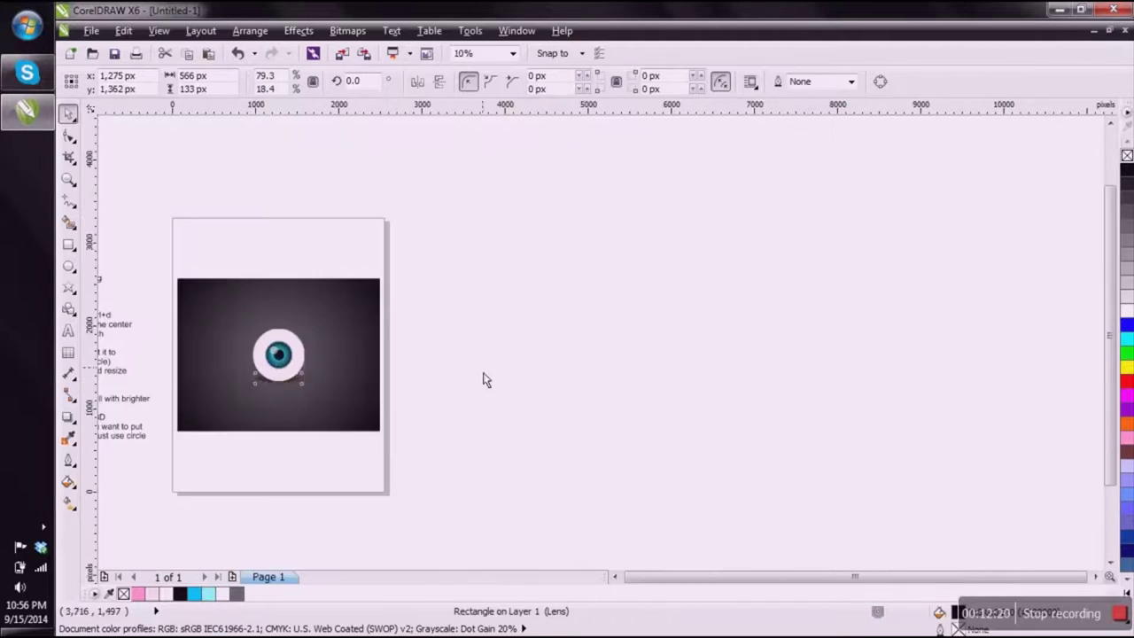
click(484, 380)
Step: Duplicate the eye with its shadow to the right and shrink the copy to about 403 by 437 px beside the original
scroll(255, 399, up, 2)
scroll(459, 496, down, 2)
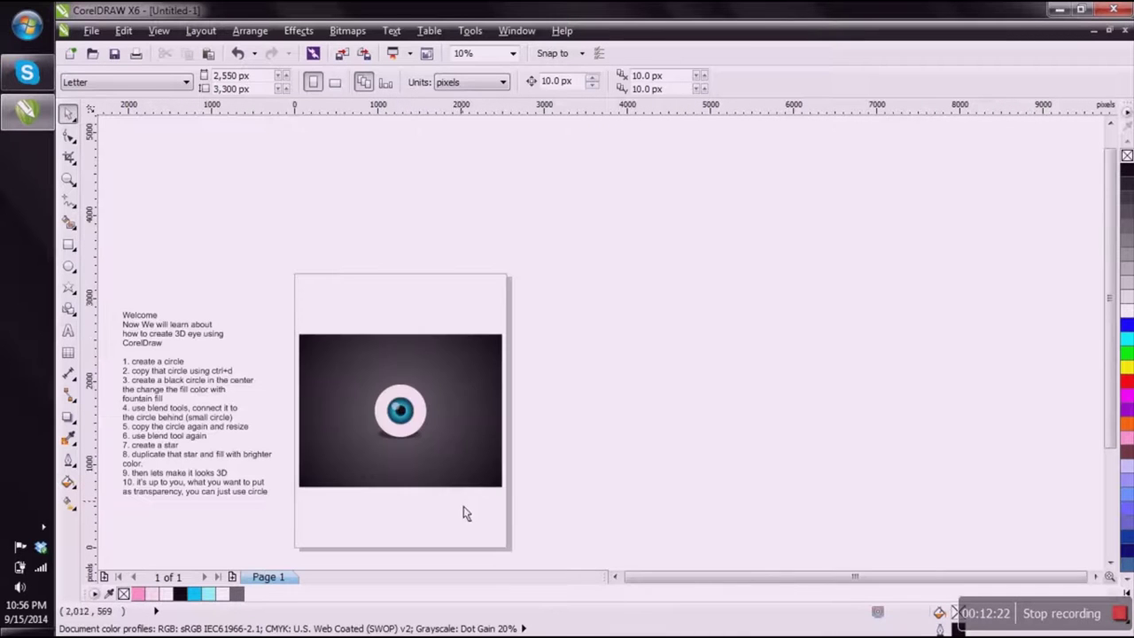
drag(532, 540, 644, 363)
scroll(422, 436, up, 2)
scroll(422, 436, up, 2)
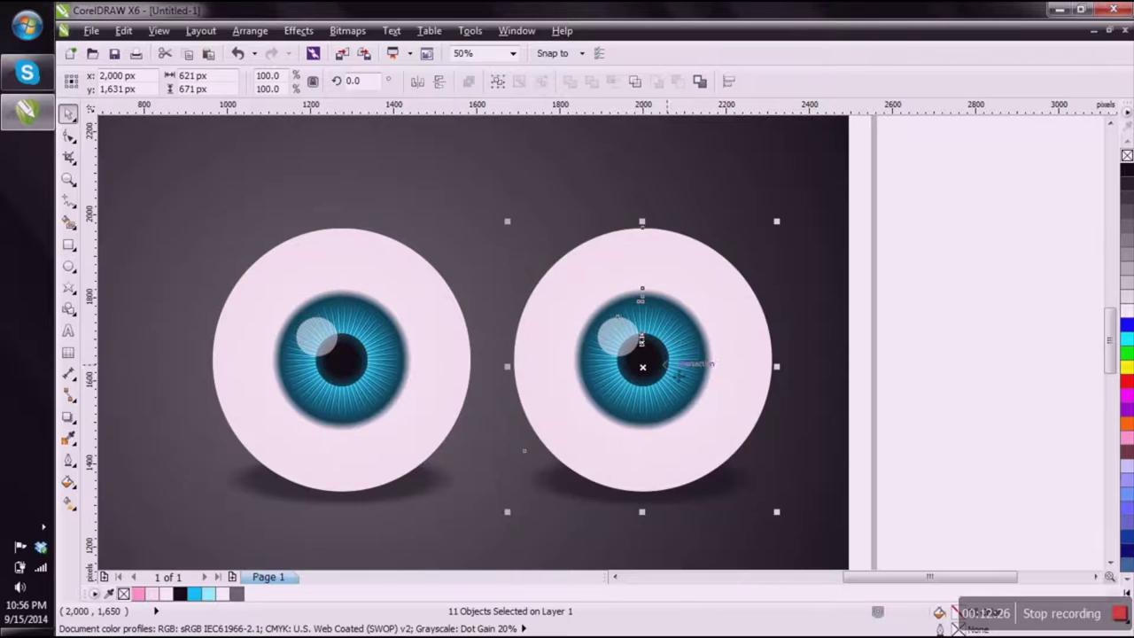
drag(514, 237, 560, 282)
drag(642, 365, 584, 363)
Step: Place a copy of the small eye on the left side of the large eye and clear the selection
scroll(640, 410, down, 4)
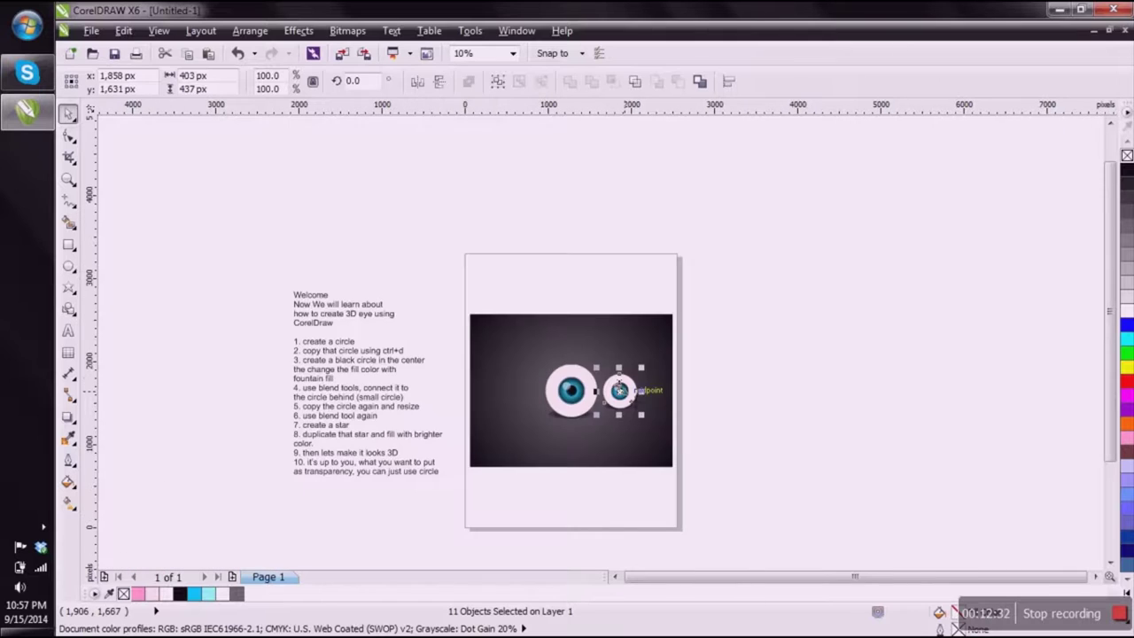
drag(534, 423, 534, 423)
click(892, 430)
Step: Change the second color of the radial fountain fill on the left eye's outer iris ellipse to green
scroll(530, 392, up, 2)
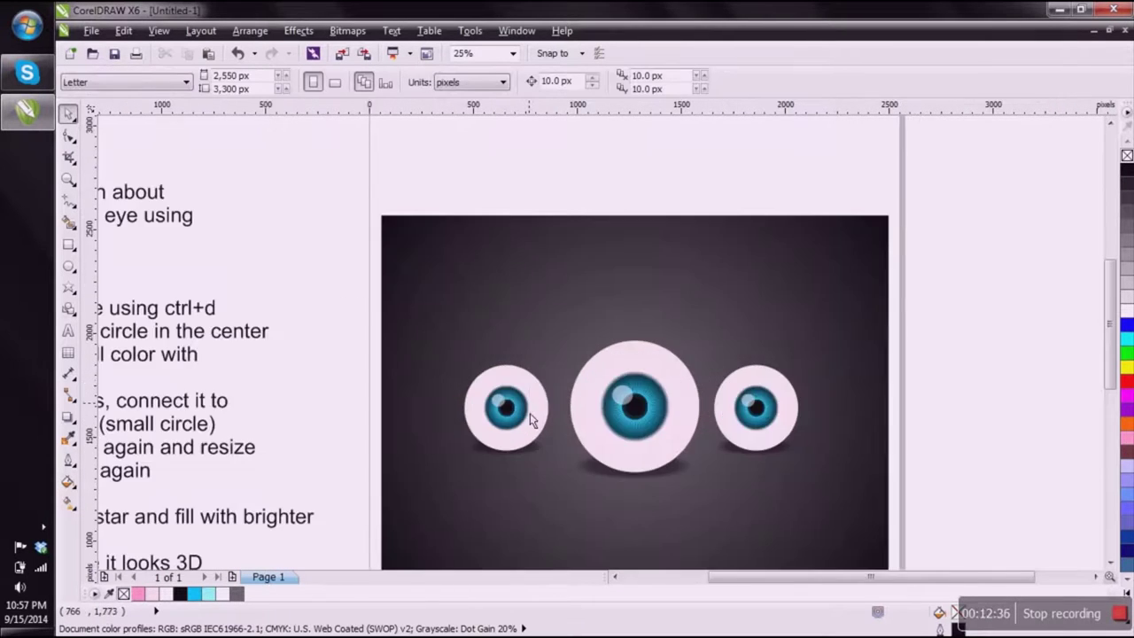
drag(344, 330, 562, 468)
scroll(555, 418, up, 3)
drag(525, 416, 575, 380)
click(575, 380)
scroll(479, 351, up, 3)
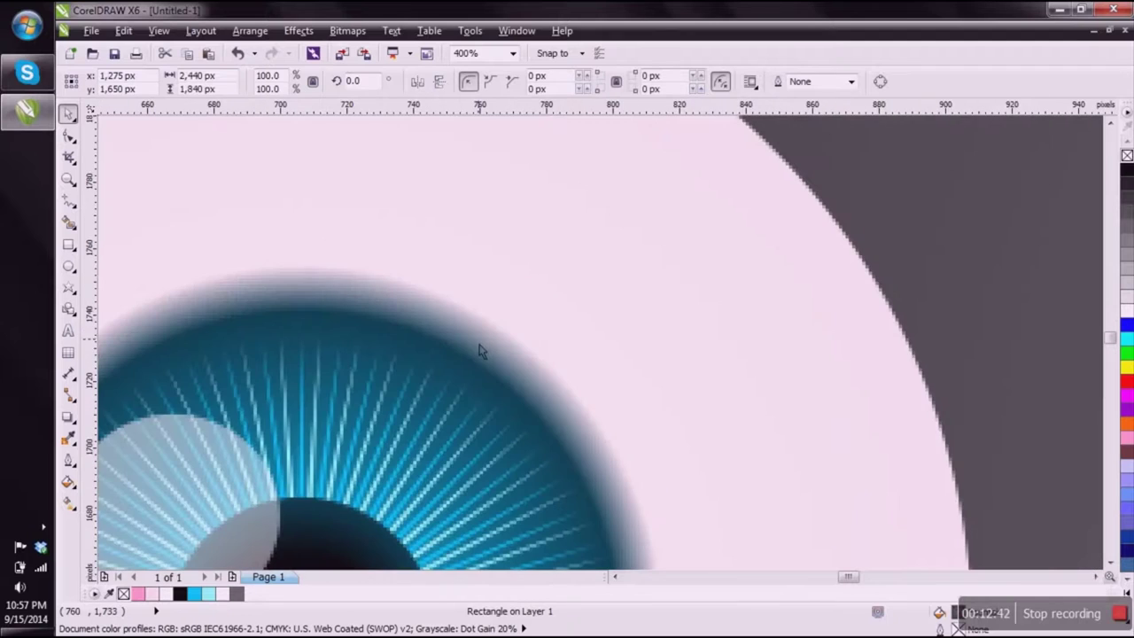
click(473, 372)
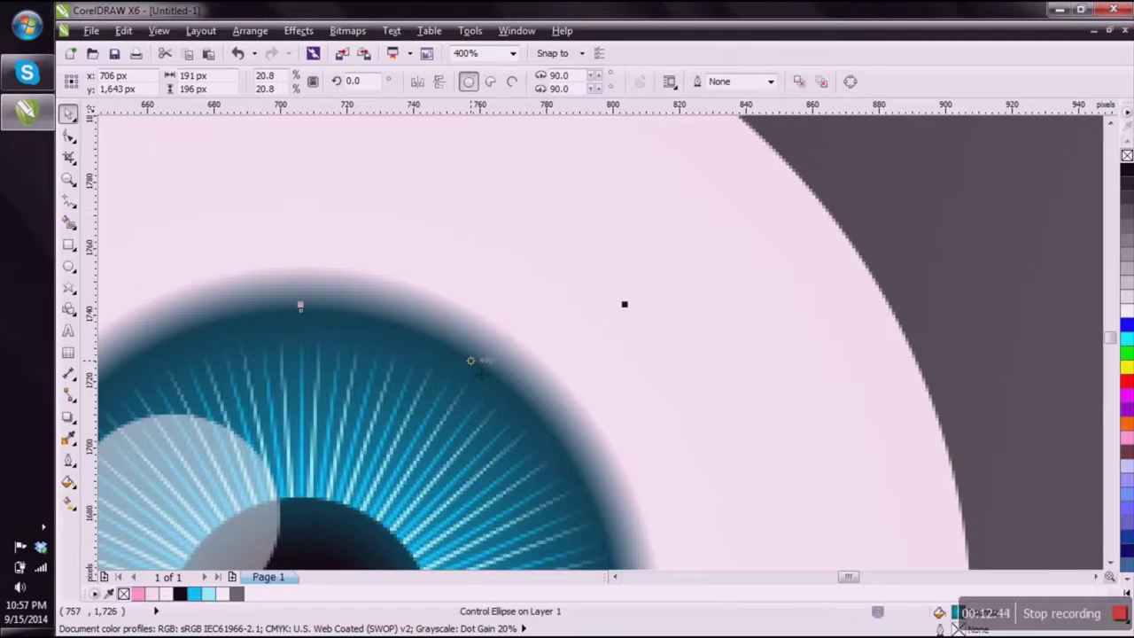
click(70, 484)
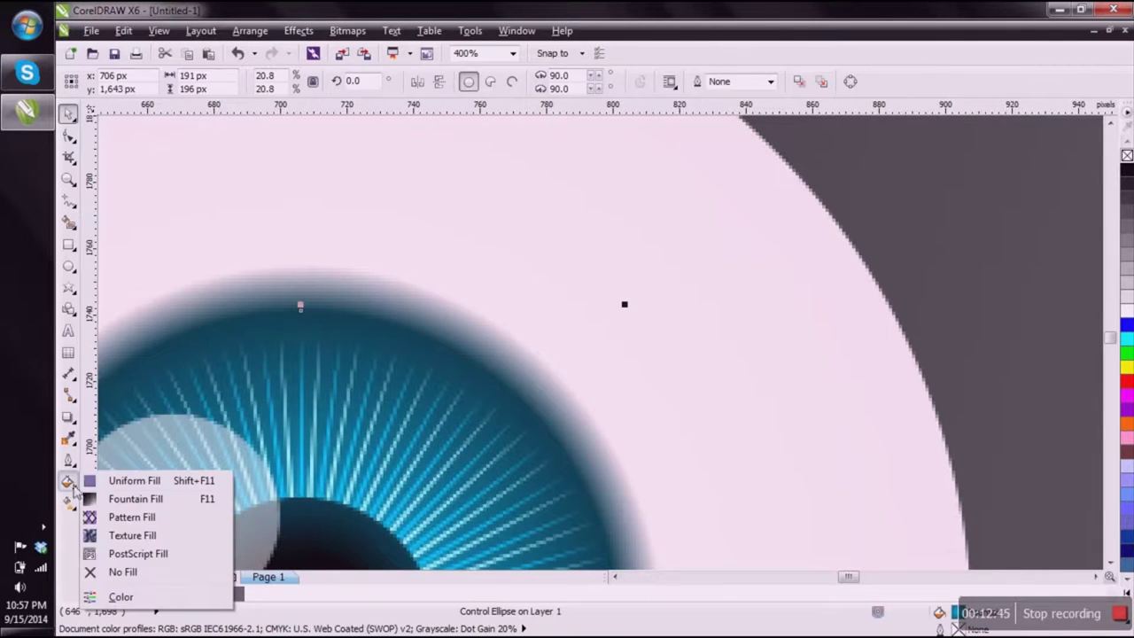
click(133, 499)
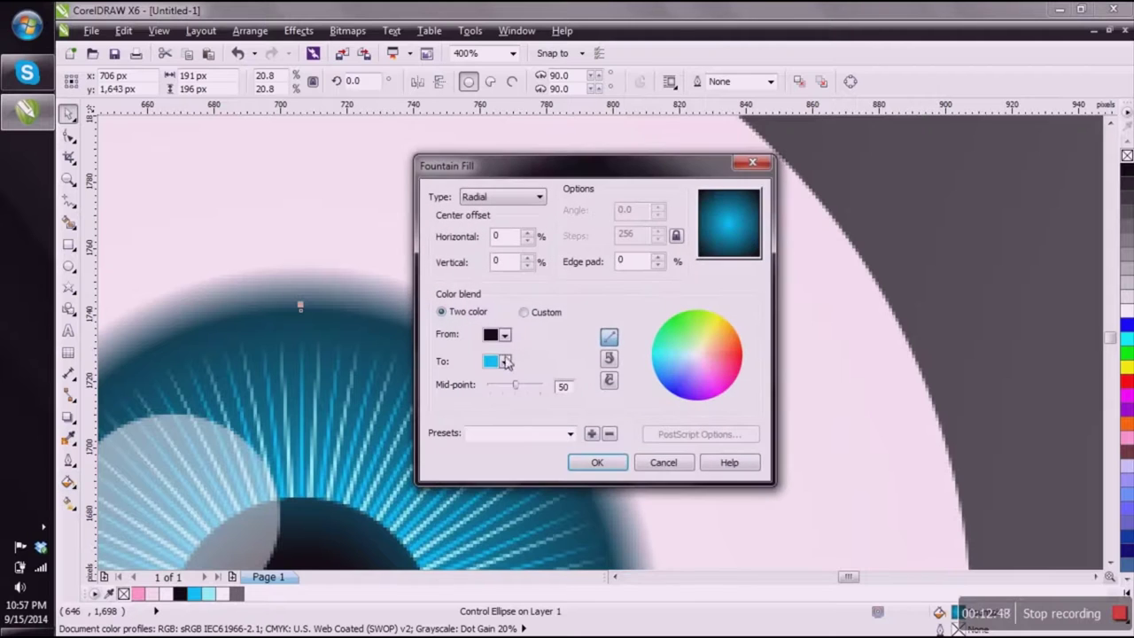
click(505, 362)
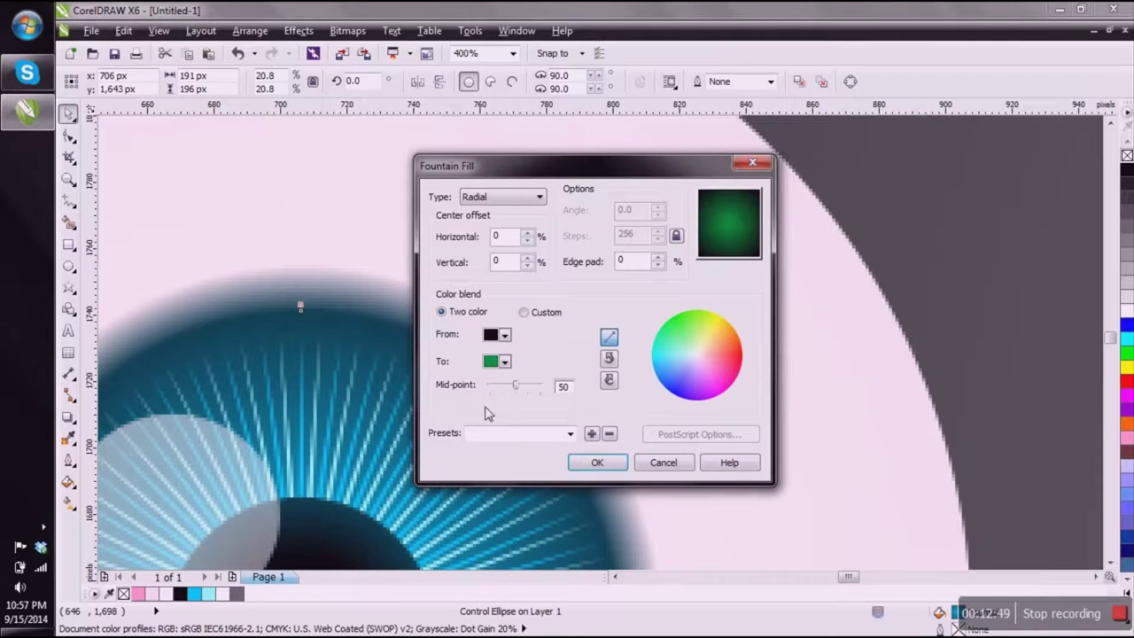
click(597, 462)
scroll(443, 324, down, 2)
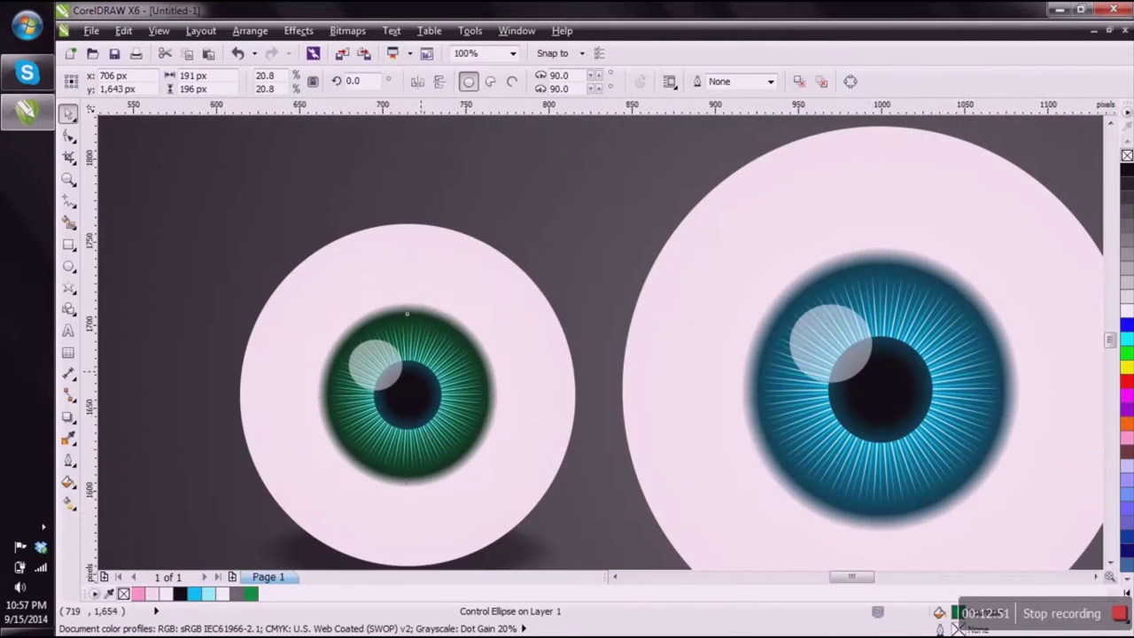
Step: Change the second color of the radial fountain fill on the left eye's pupil ellipse to the same green
scroll(426, 433, up, 3)
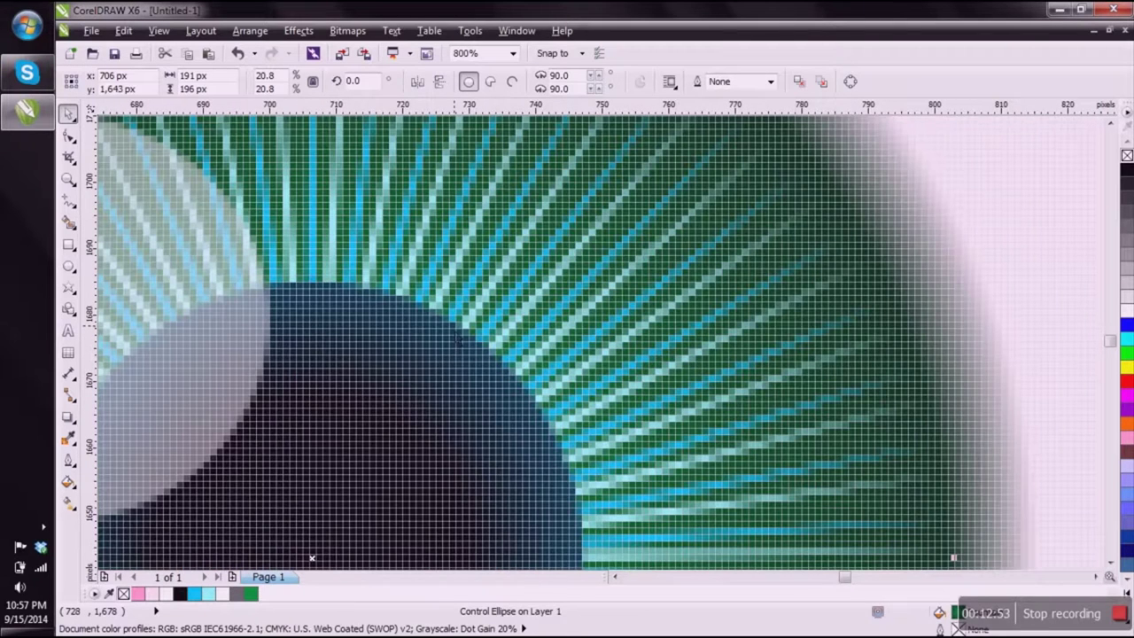
scroll(458, 338, down, 1)
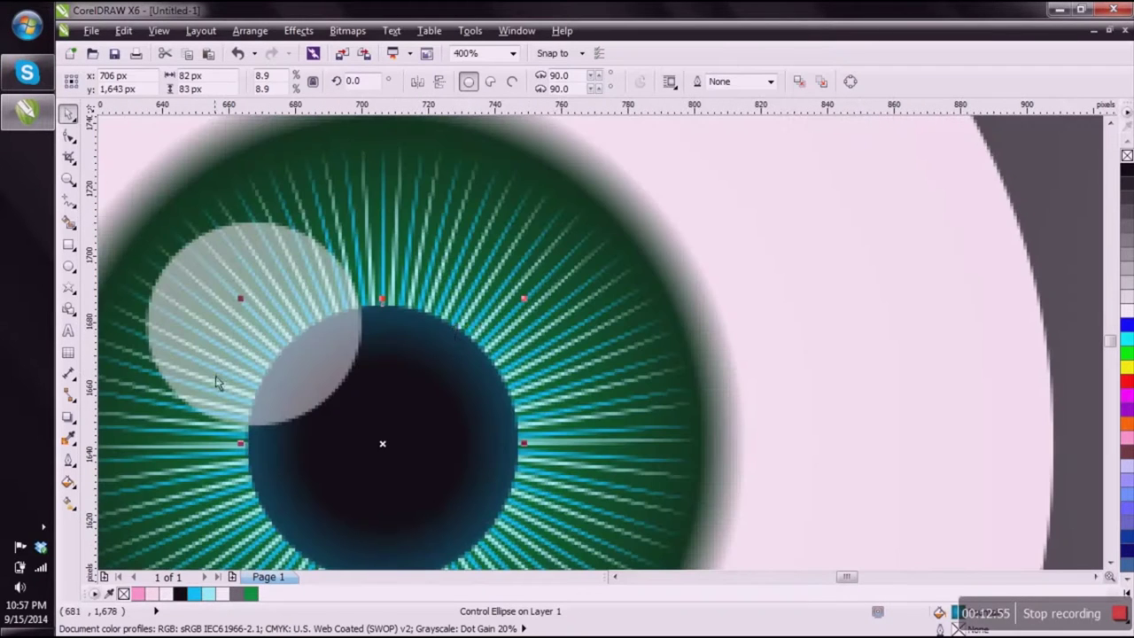
click(69, 483)
click(111, 492)
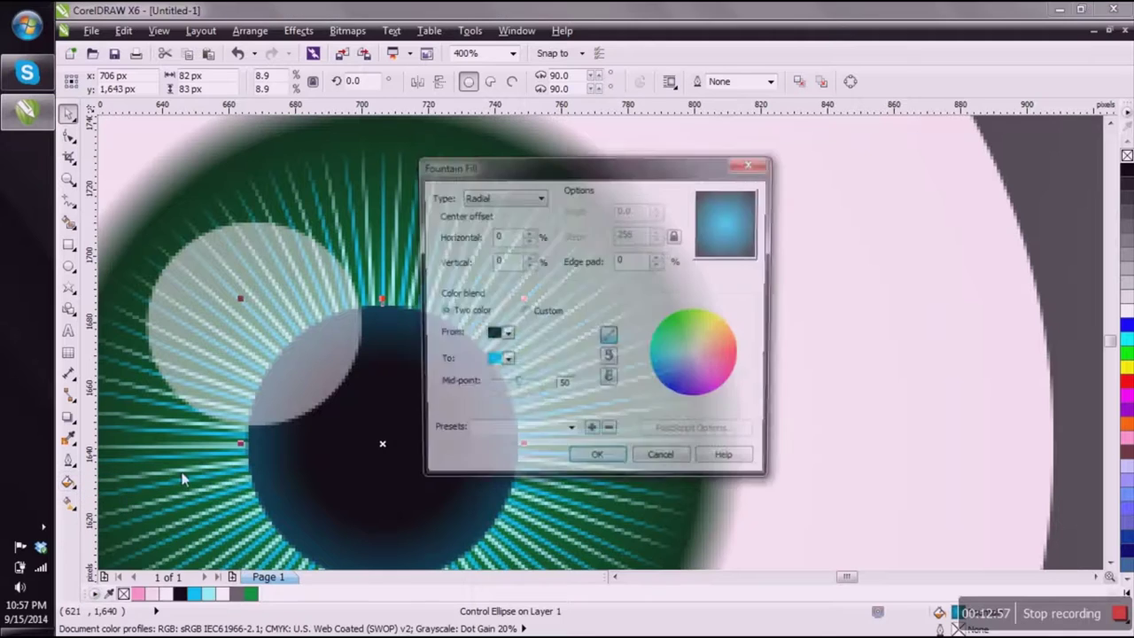
click(503, 362)
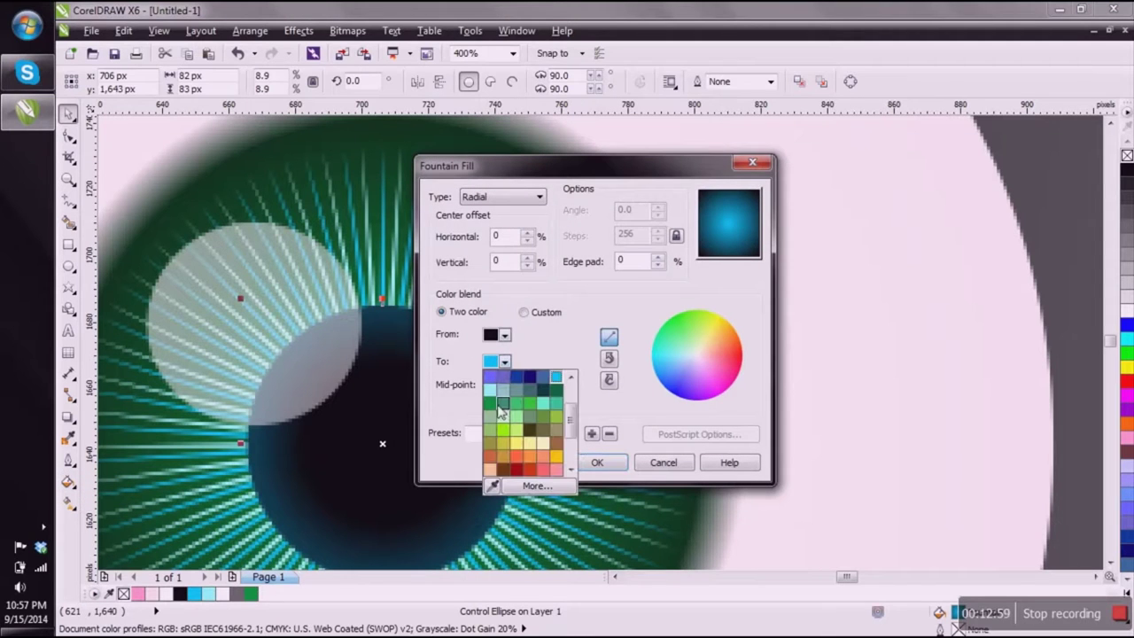
click(501, 410)
click(503, 362)
key(Escape)
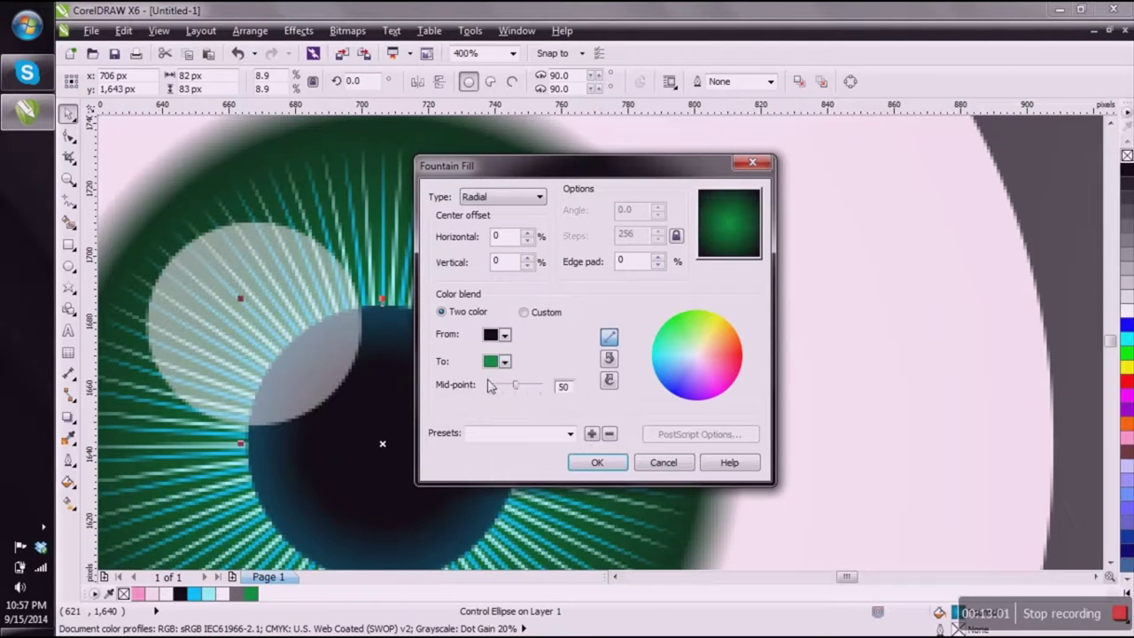
click(597, 463)
Step: Fill the blue 50-point star rays in the left eye's iris with bright green
scroll(458, 347, down, 5)
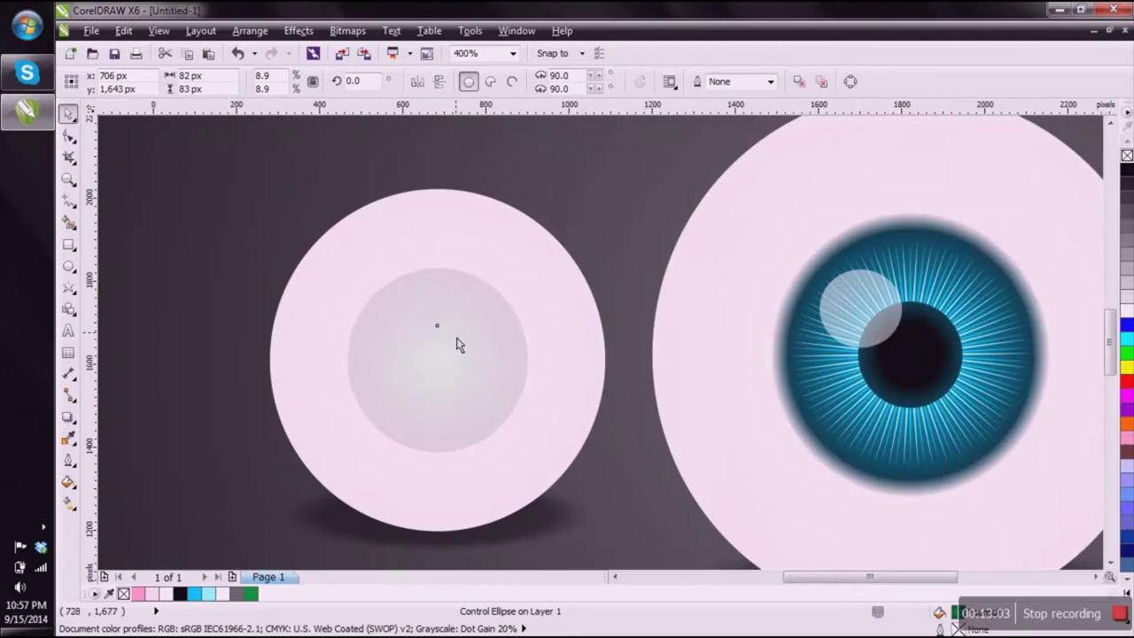
scroll(456, 333, up, 5)
click(483, 302)
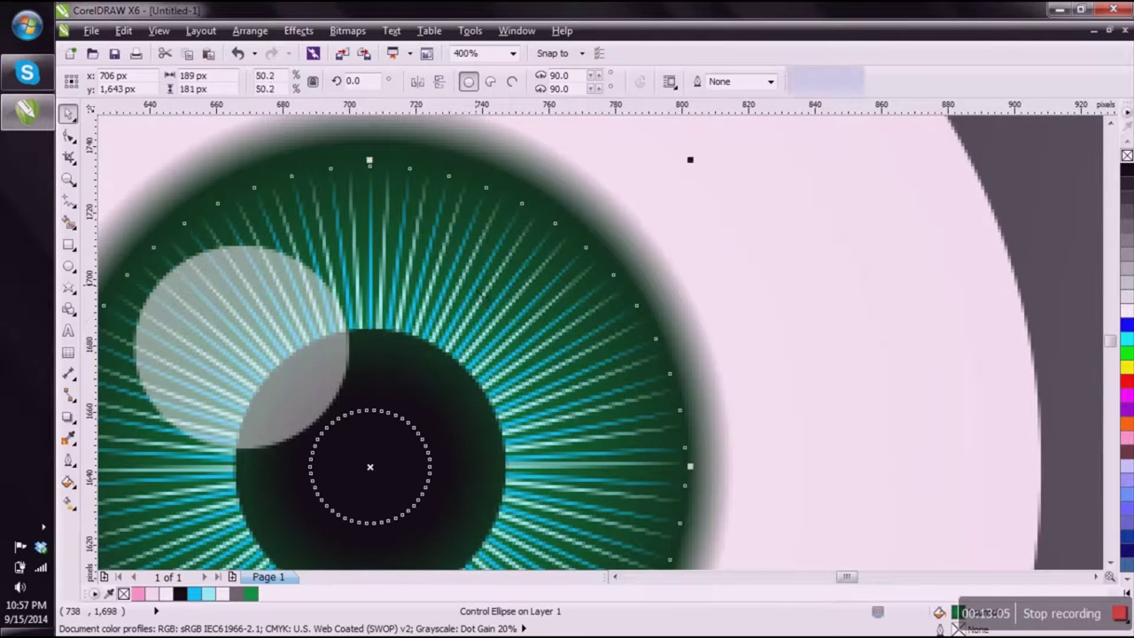
click(1127, 354)
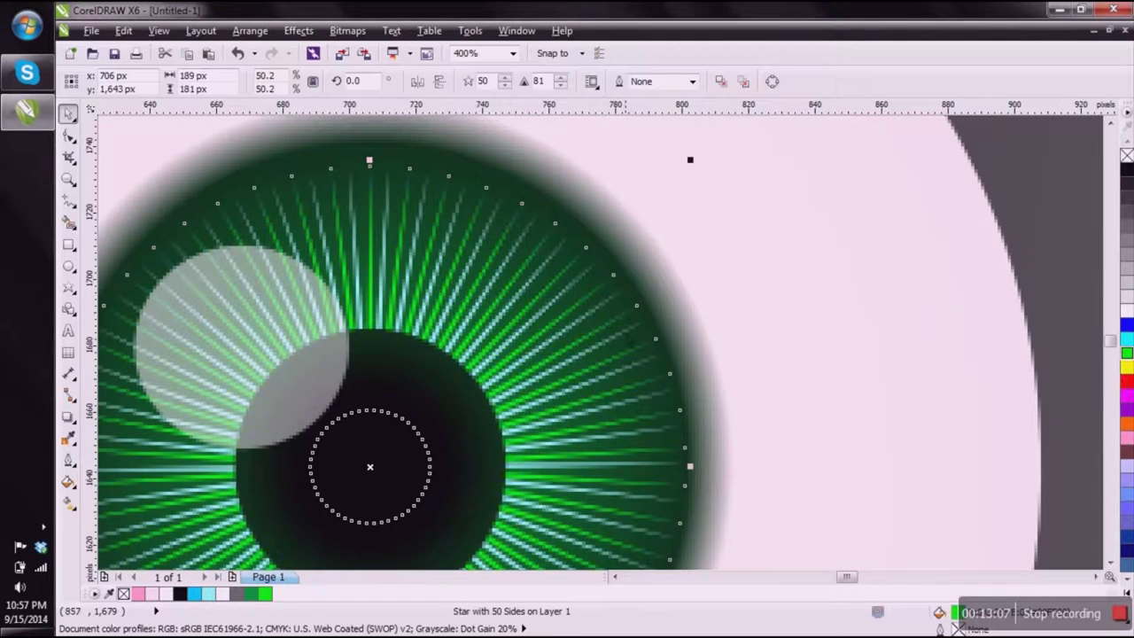
scroll(522, 289, down, 5)
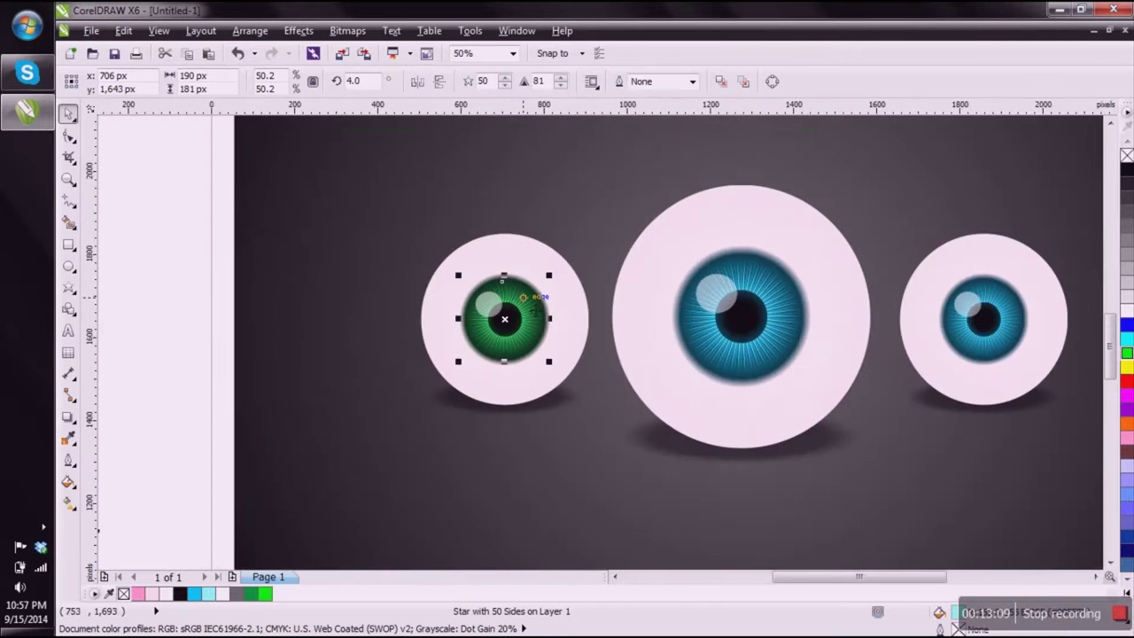
click(359, 376)
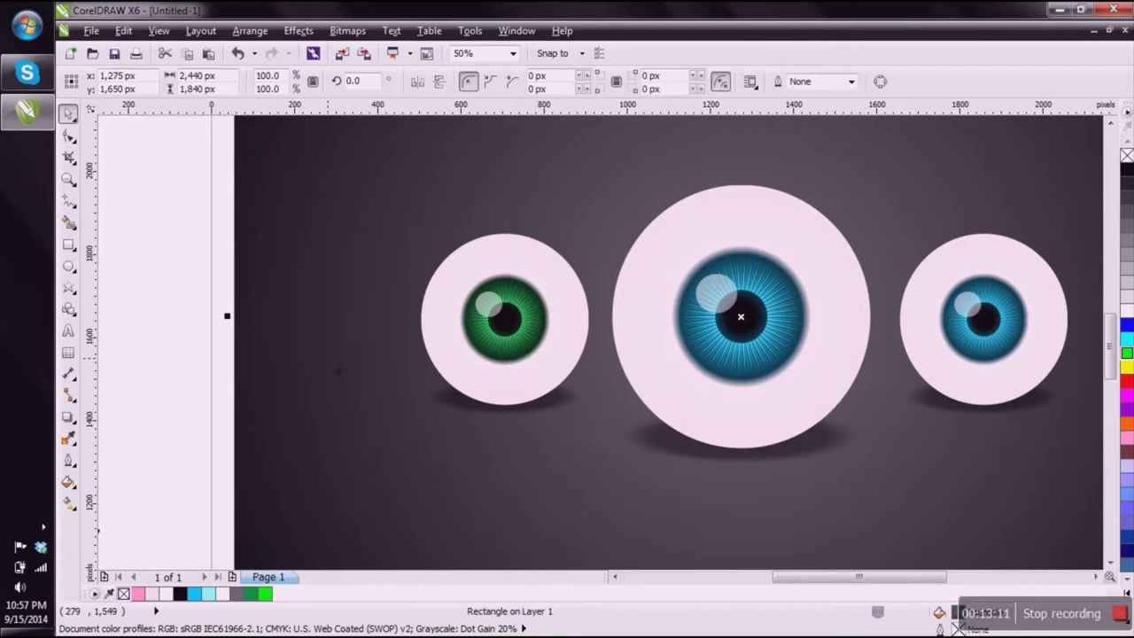
Step: Change the second color of the radial fountain fill on the right eye's outer iris ellipse to brown
scroll(354, 365, down, 2)
scroll(626, 355, up, 2)
scroll(697, 355, up, 3)
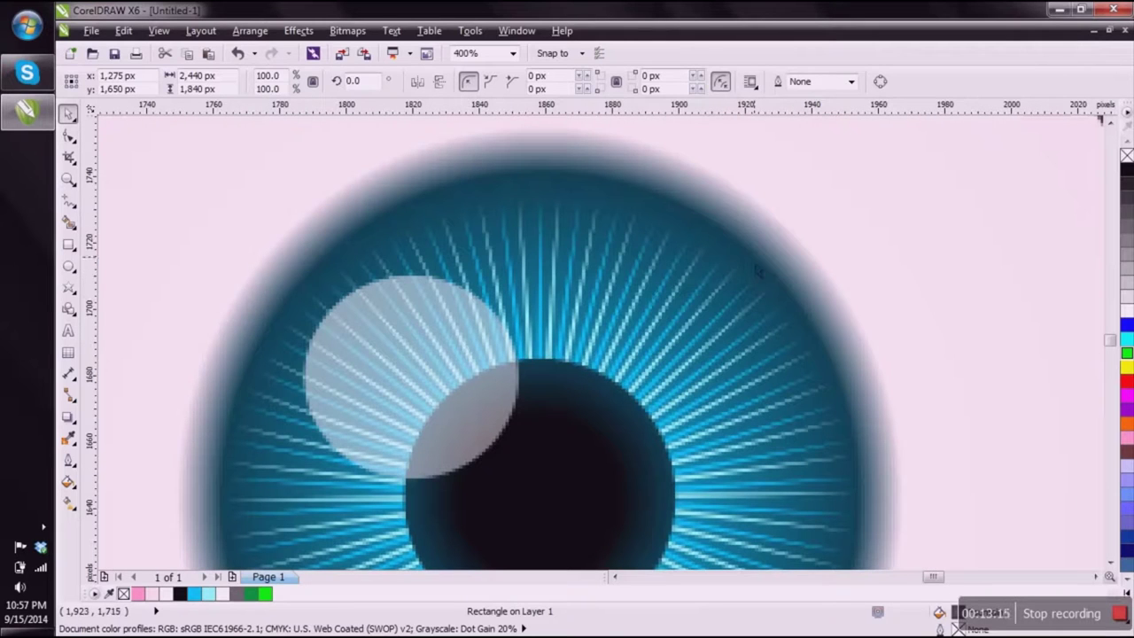
click(757, 271)
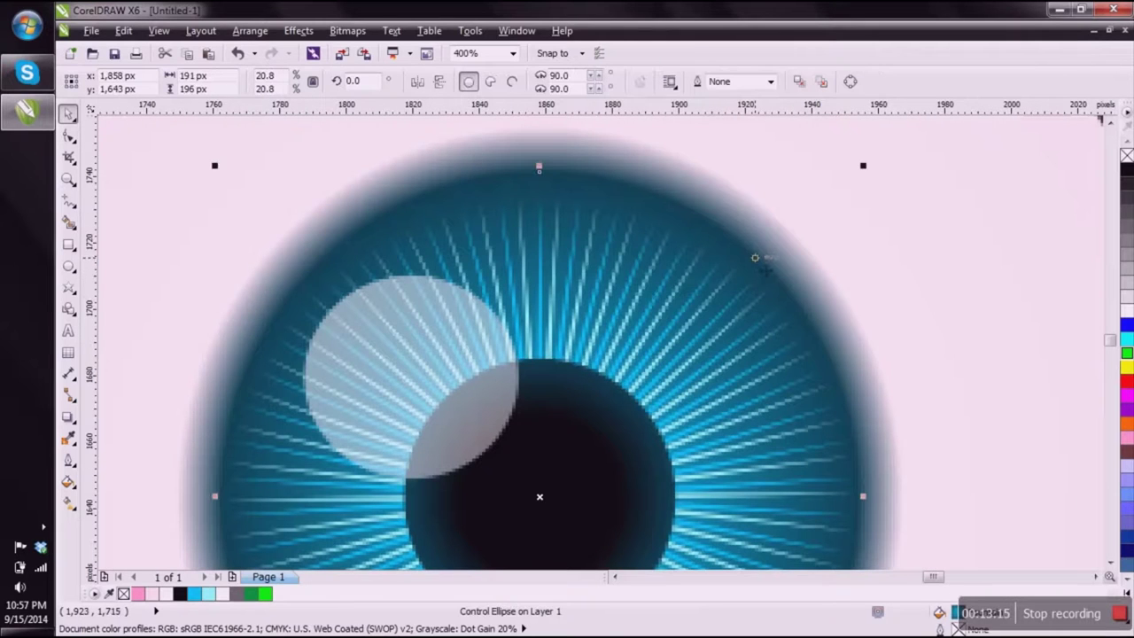
click(67, 481)
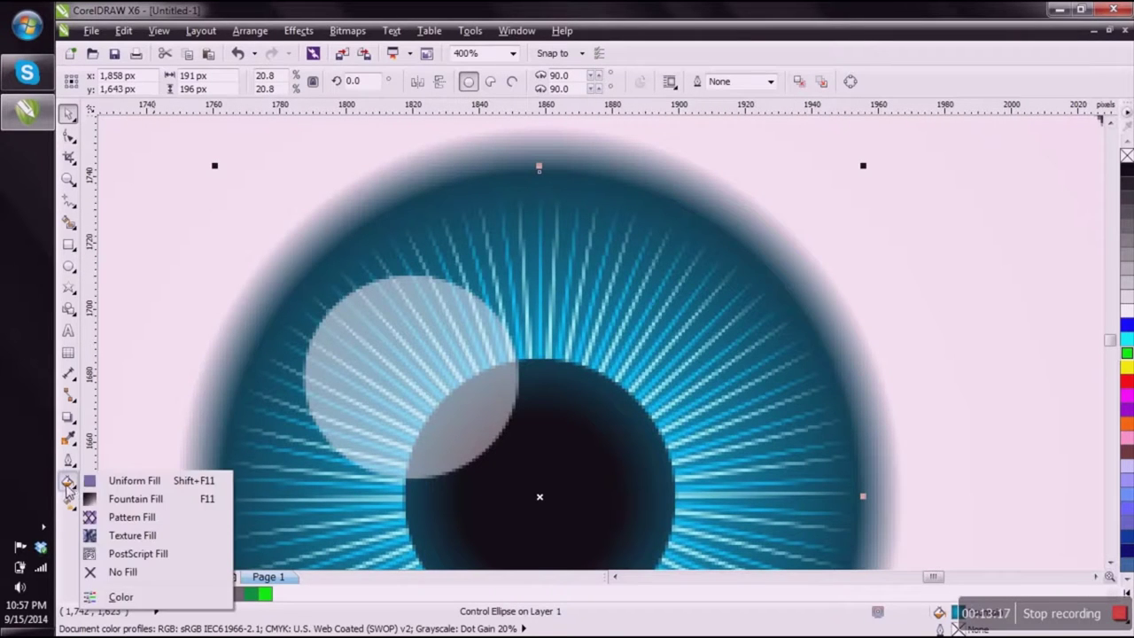
click(108, 501)
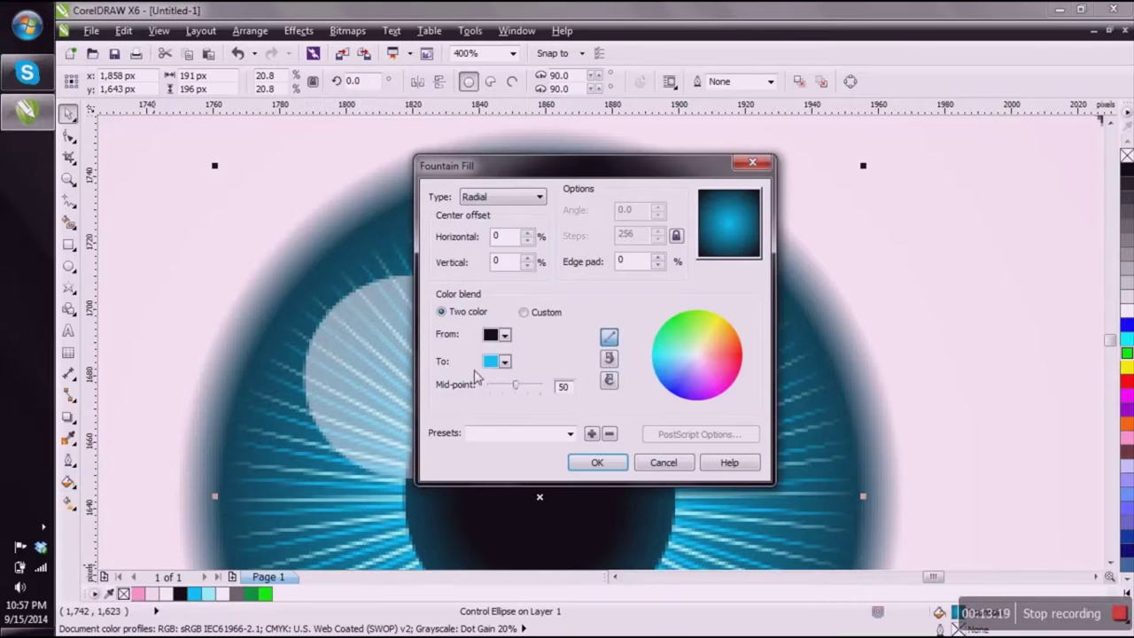
click(505, 361)
drag(569, 413, 565, 426)
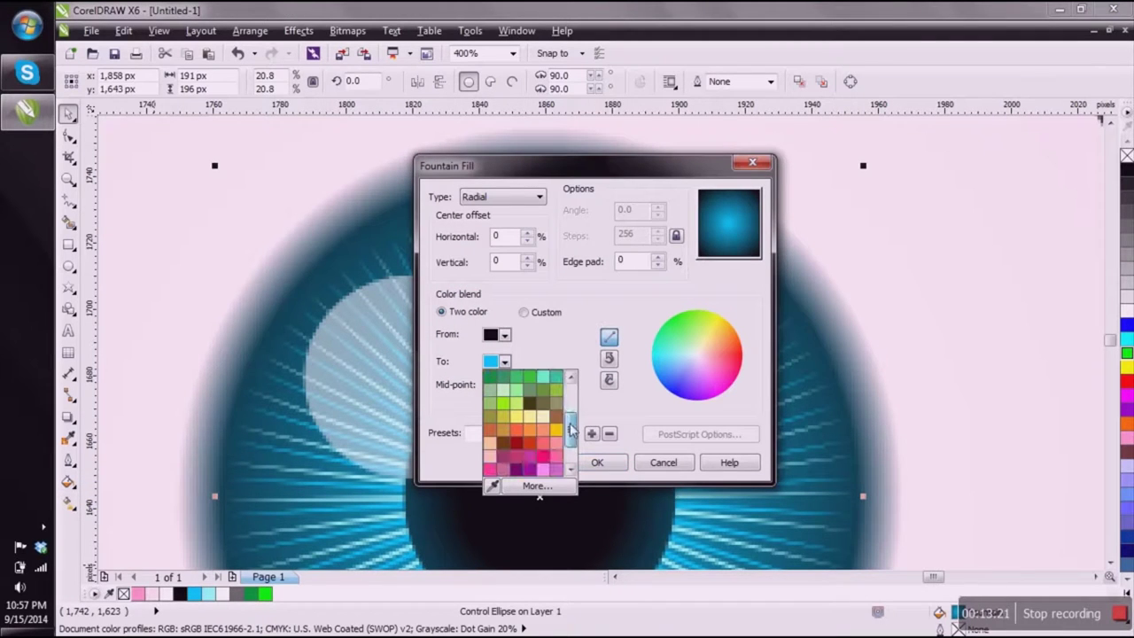
click(556, 417)
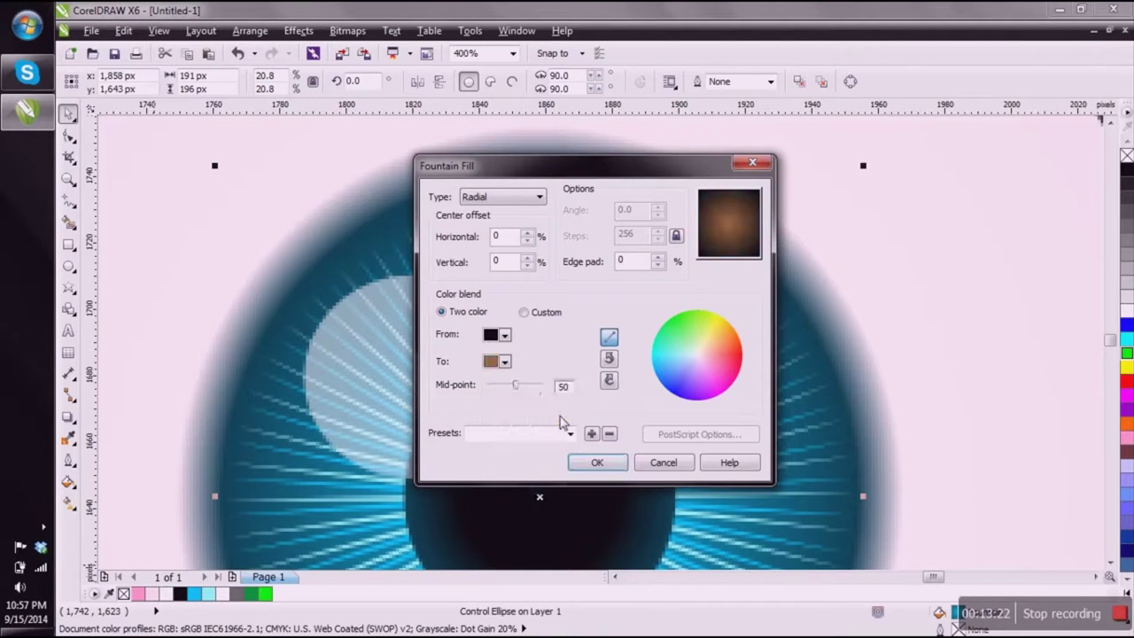
click(597, 463)
Step: Change the second color of the radial fountain fill on the right eye's pupil ellipse to the same brown
scroll(620, 408, up, 2)
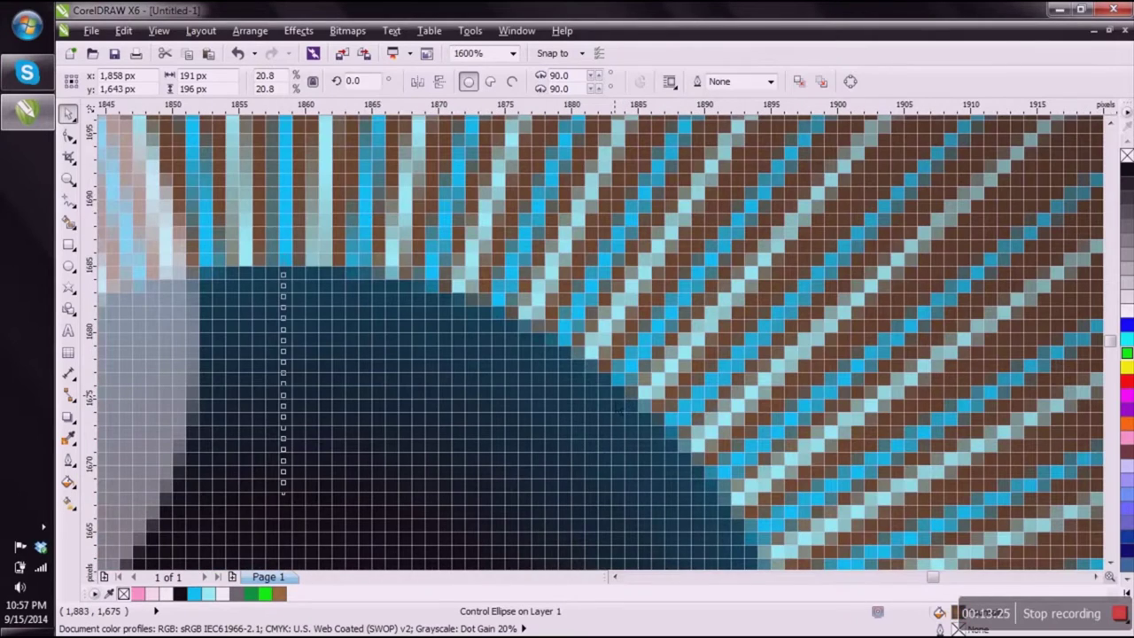
click(620, 408)
scroll(620, 407, down, 1)
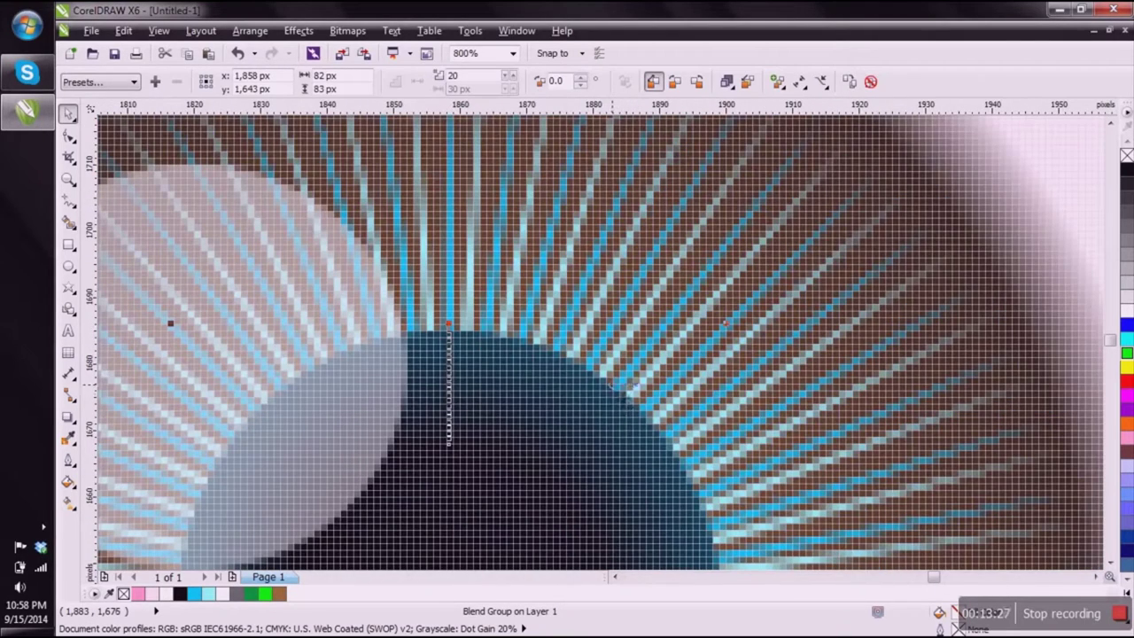
click(610, 387)
scroll(610, 387, up, 2)
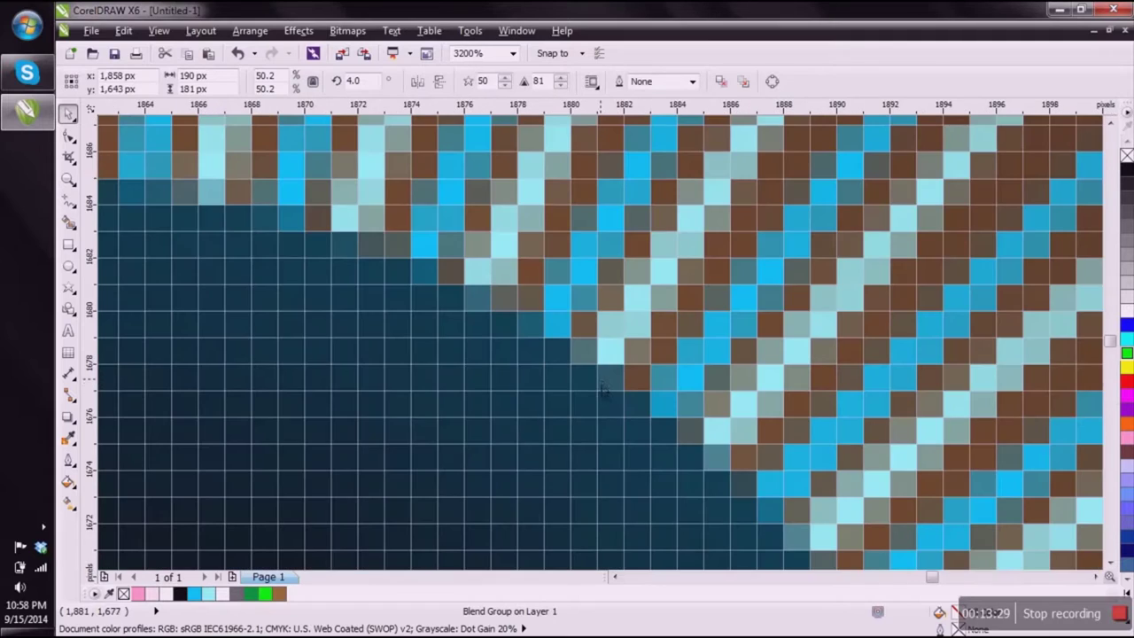
scroll(610, 388, down, 2)
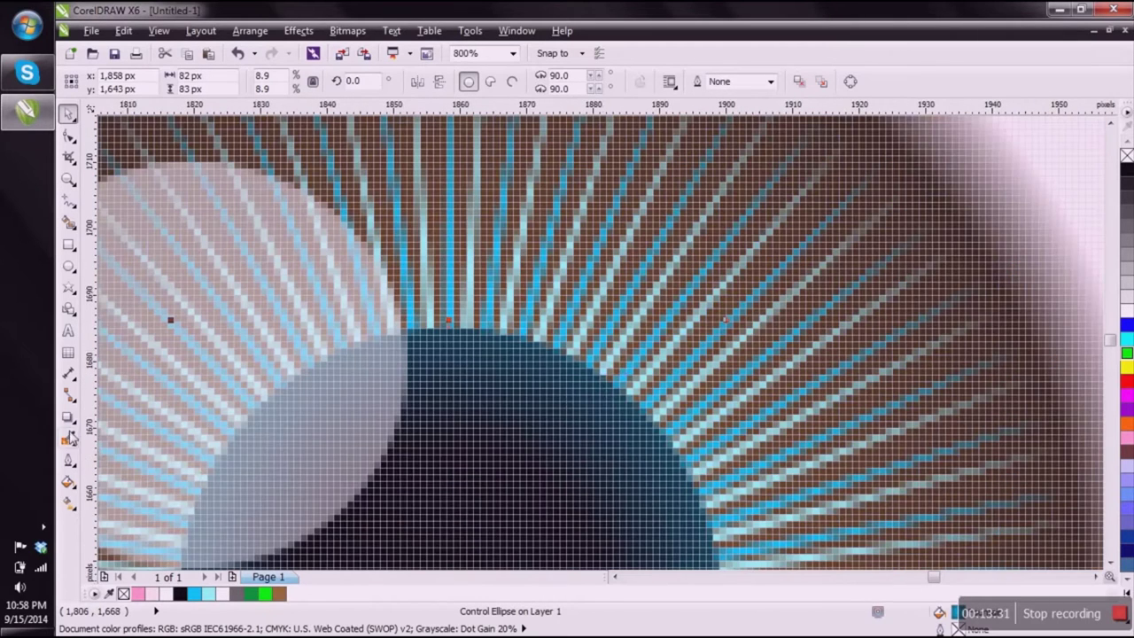
click(68, 422)
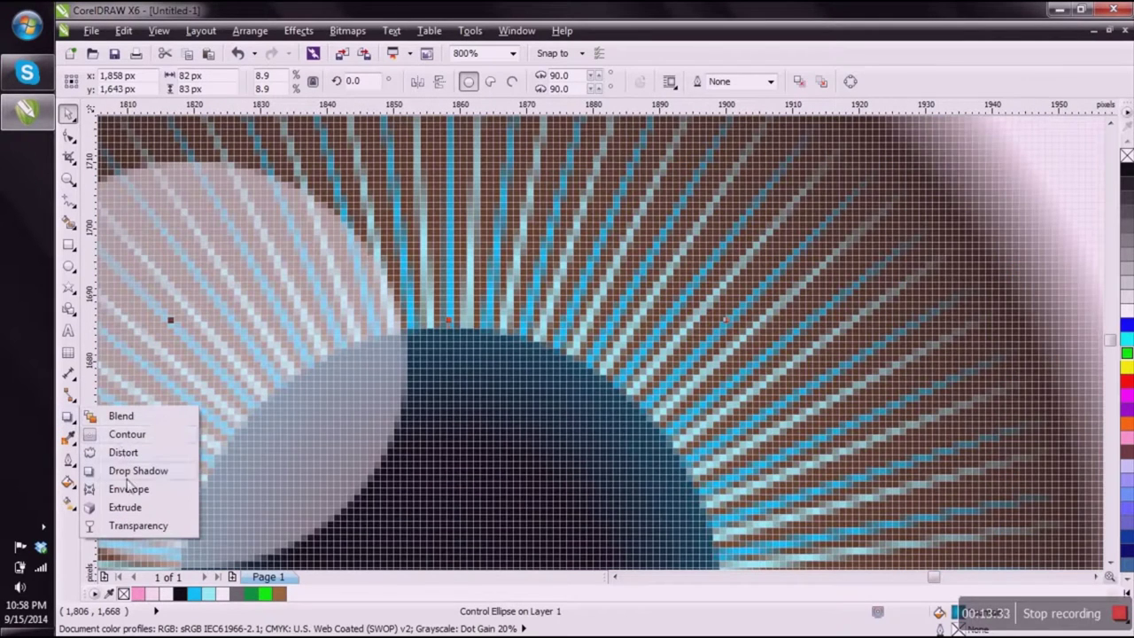
click(69, 481)
click(124, 498)
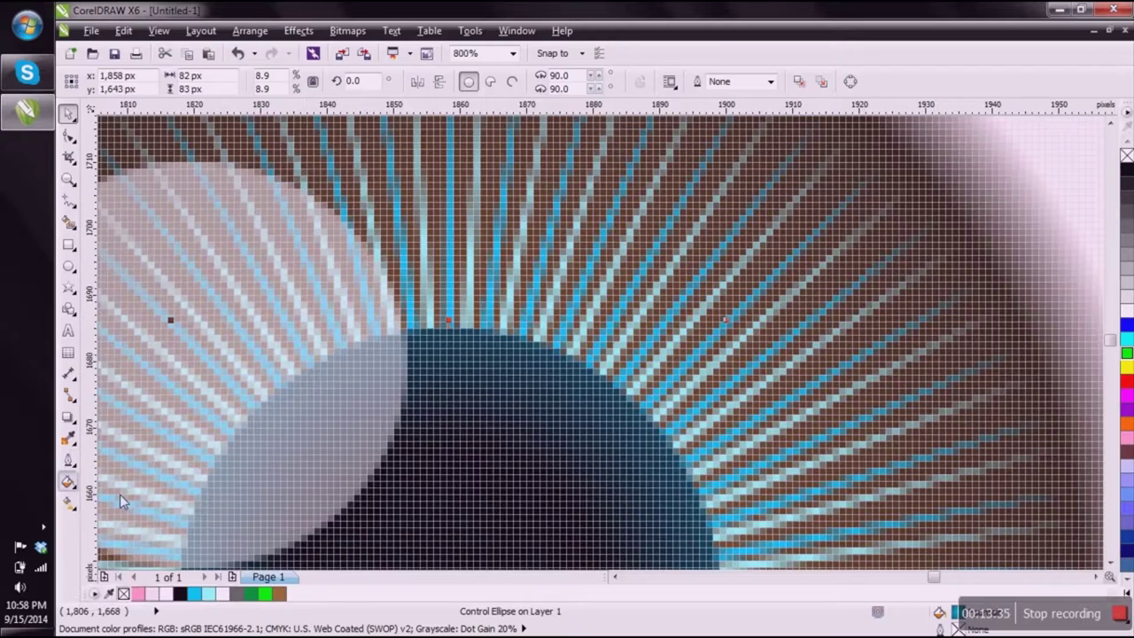
click(504, 362)
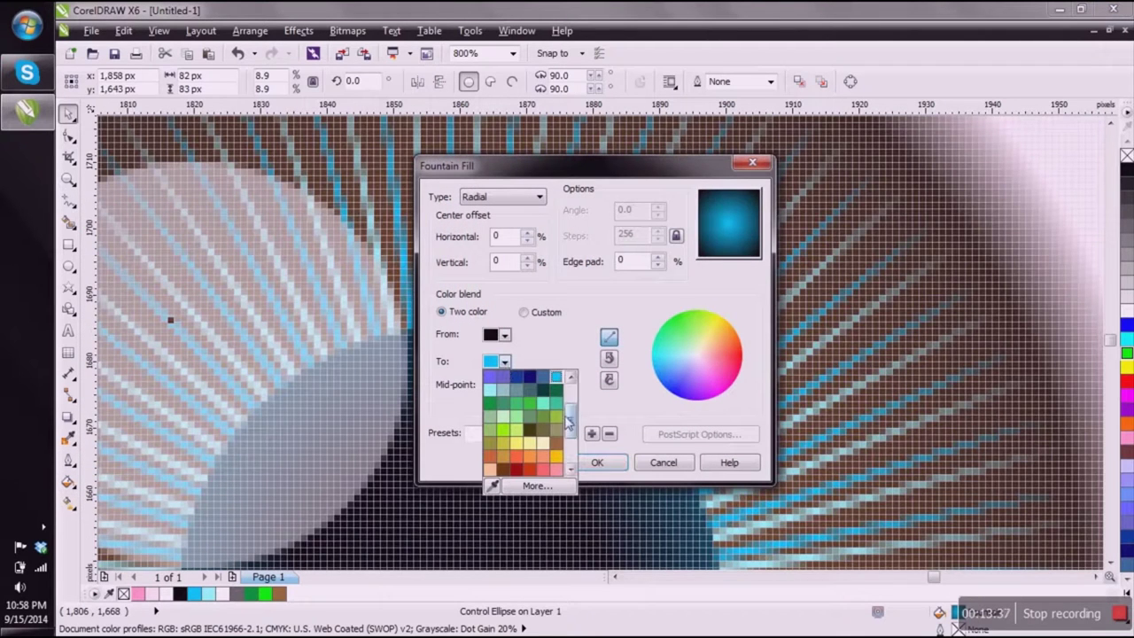
click(559, 446)
click(598, 463)
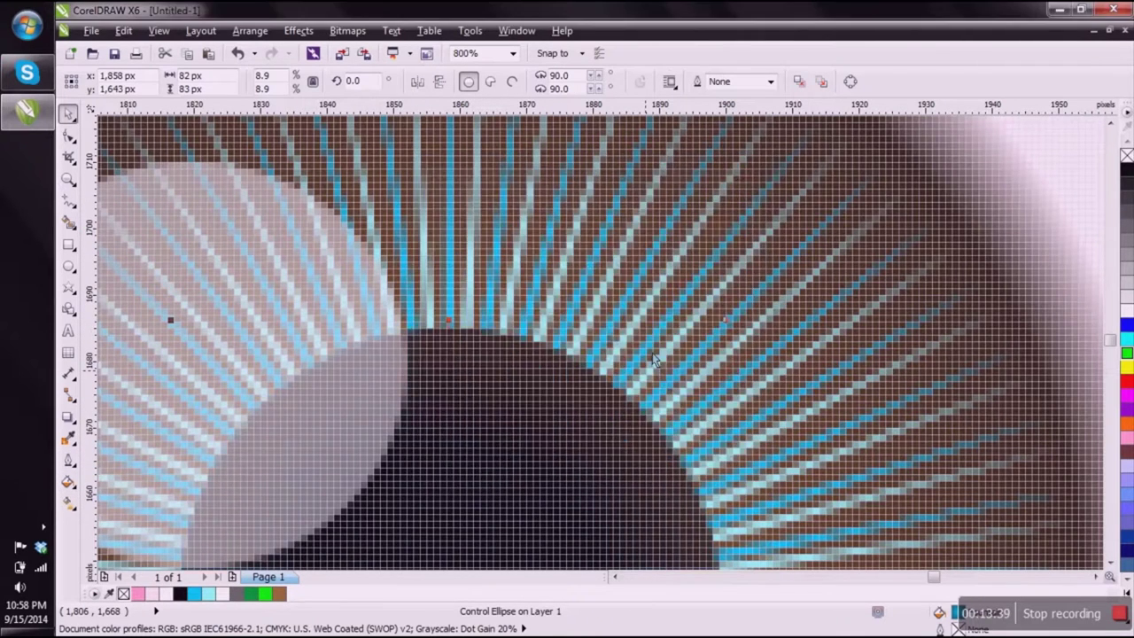
Step: Fill the blue 50-point star rays in the right eye's iris with orange
click(654, 357)
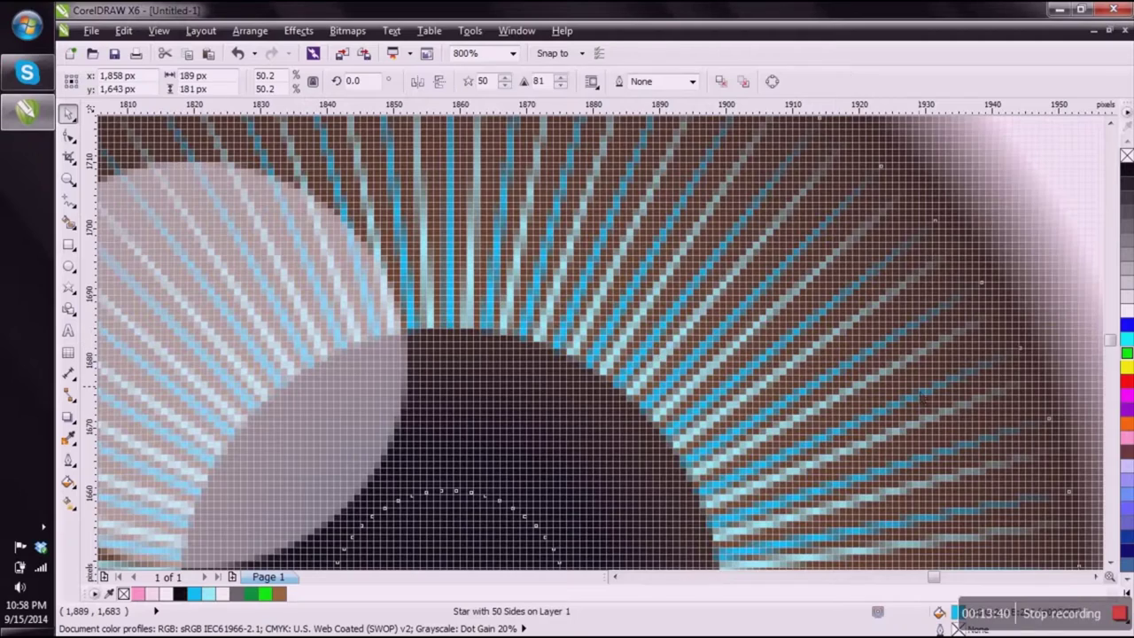
right_click(1127, 424)
scroll(675, 337, down, 6)
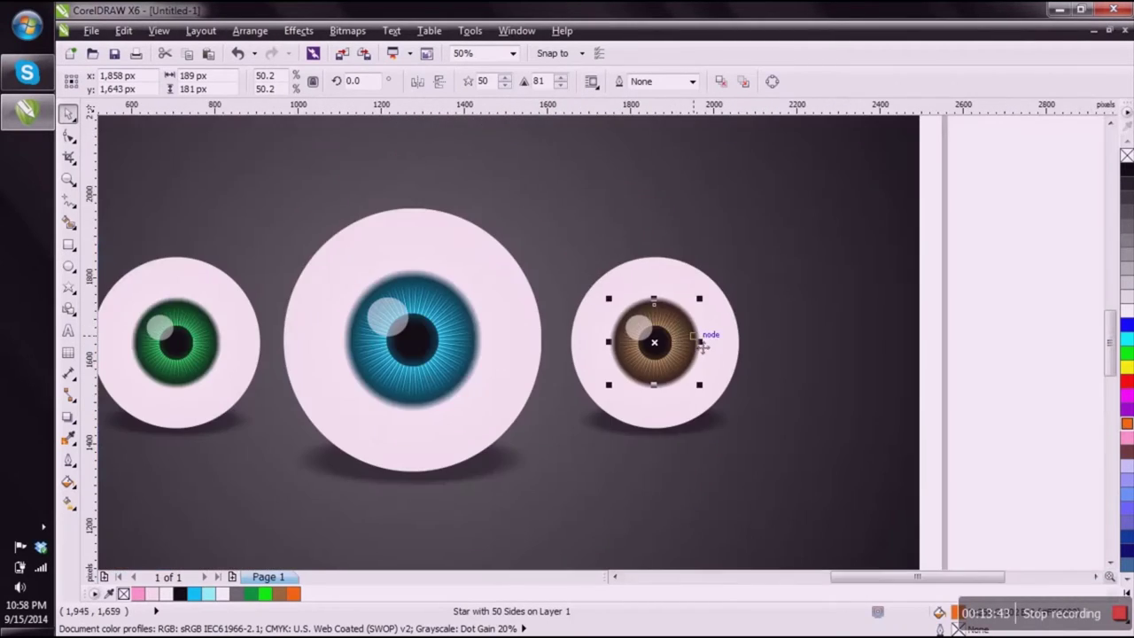
Step: Fill the light cyan 50-point star rays in the right eye's iris with golden yellow and clear the selection
scroll(671, 348, up, 2)
scroll(671, 349, up, 4)
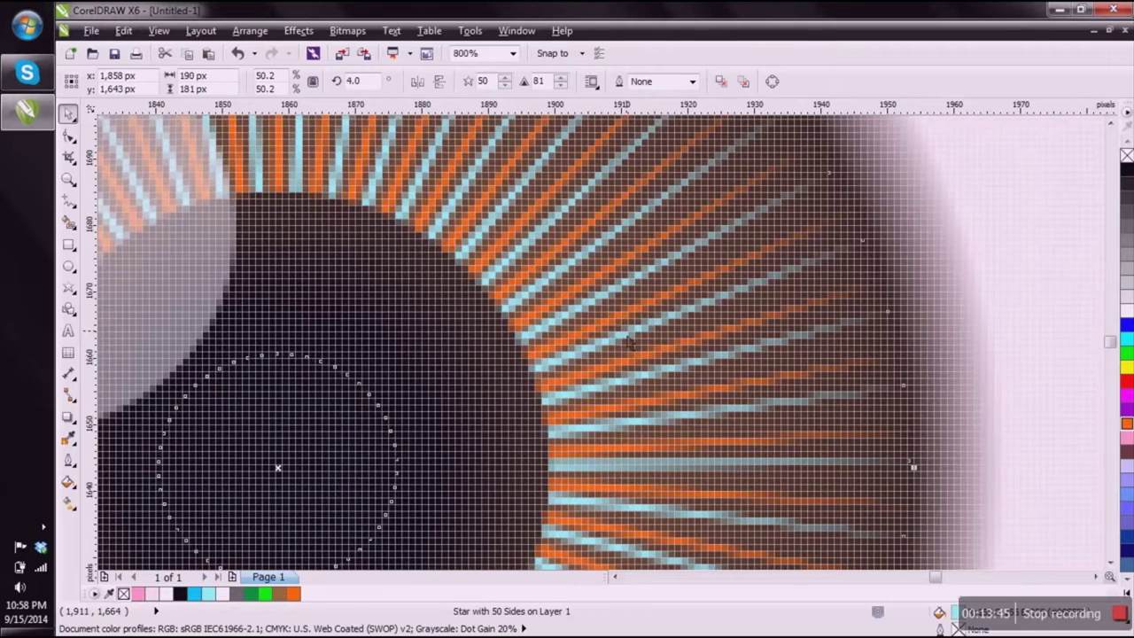
scroll(727, 380, down, 1)
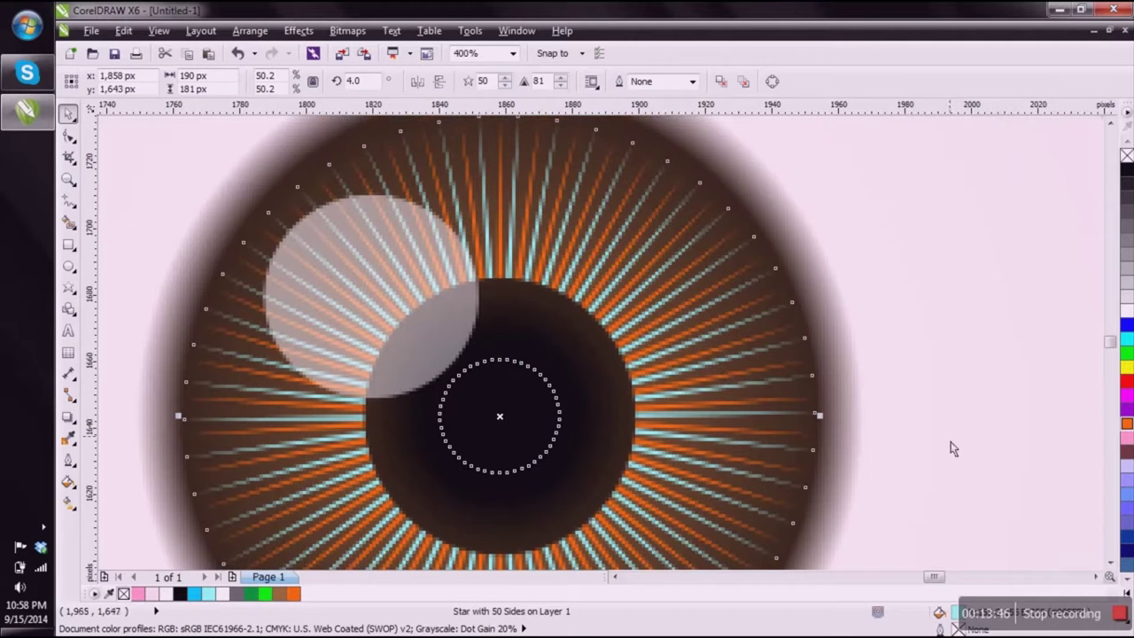
click(1127, 590)
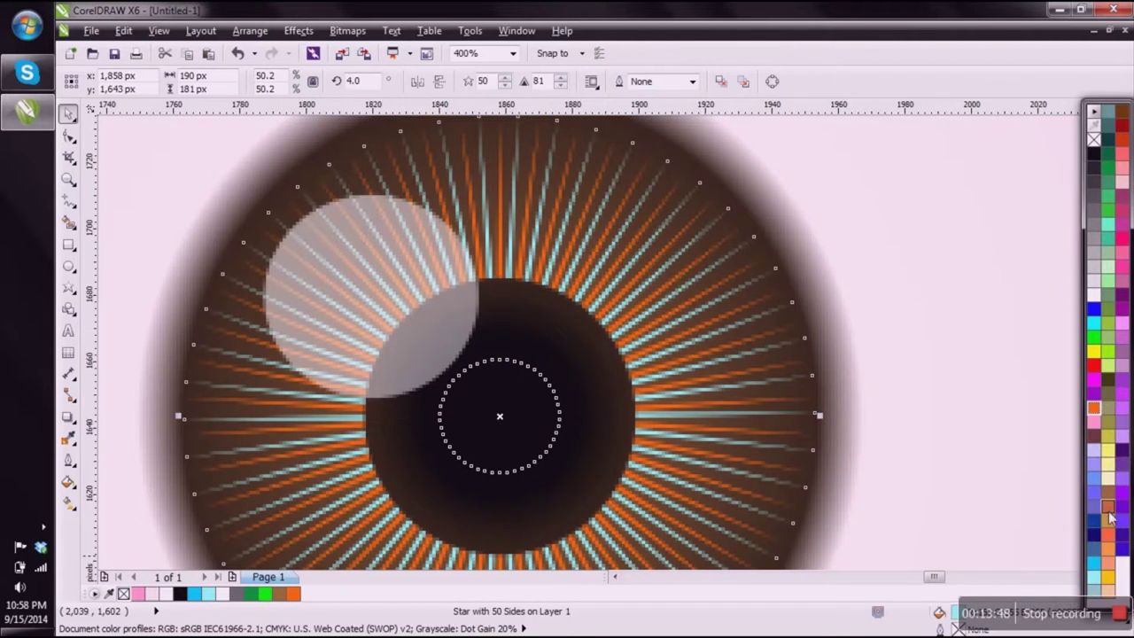
right_click(1108, 577)
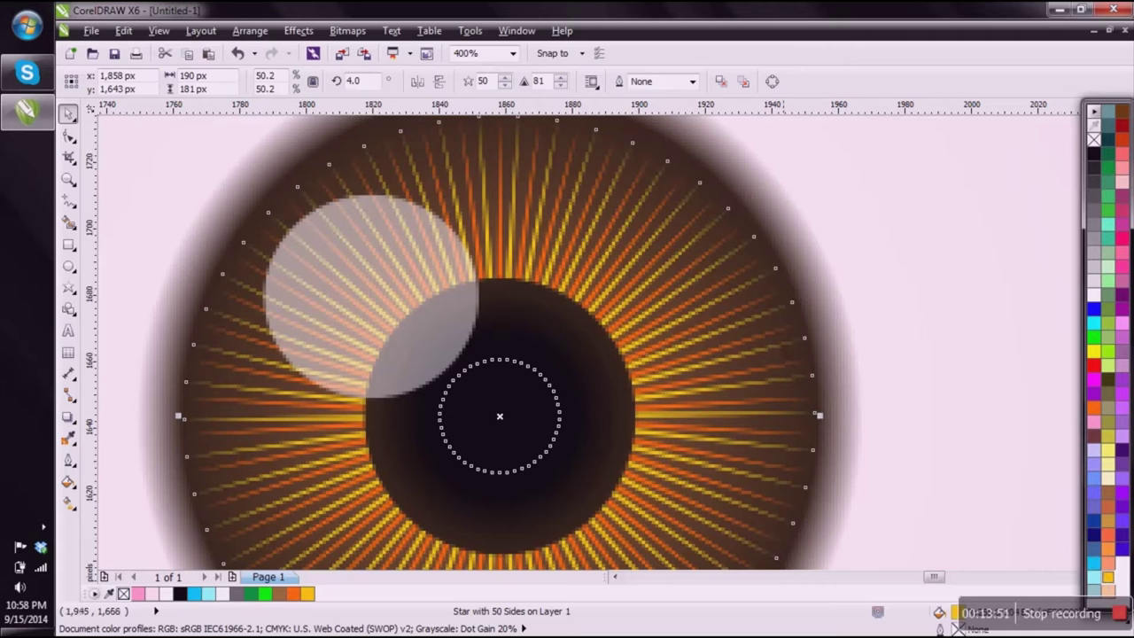
click(788, 335)
scroll(788, 335, down, 3)
click(886, 373)
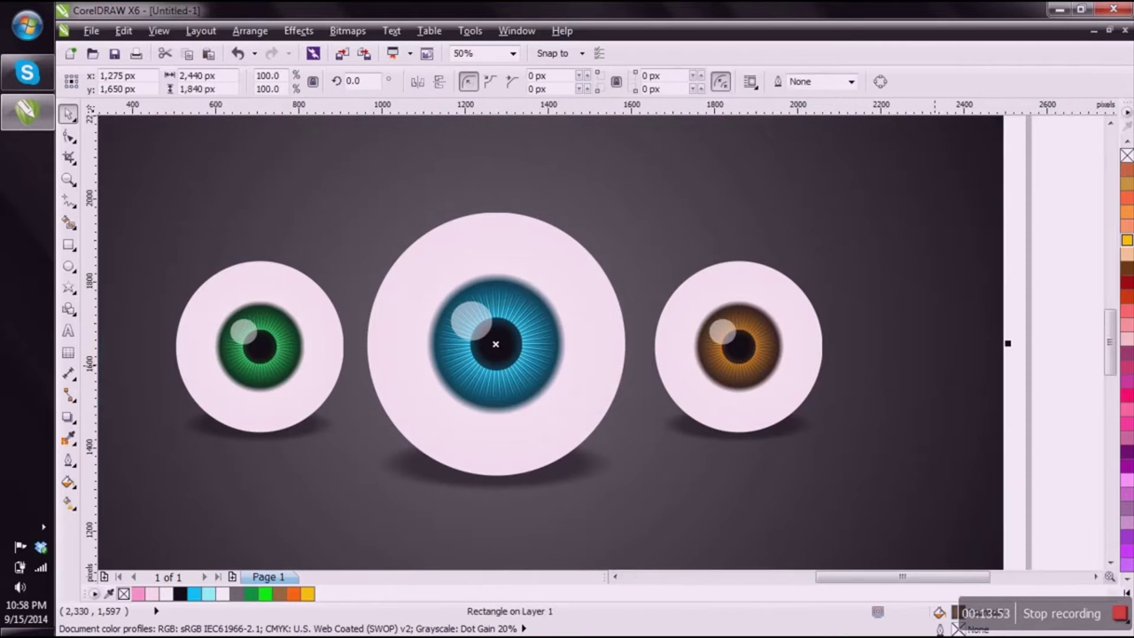
scroll(912, 383, down, 1)
click(1004, 401)
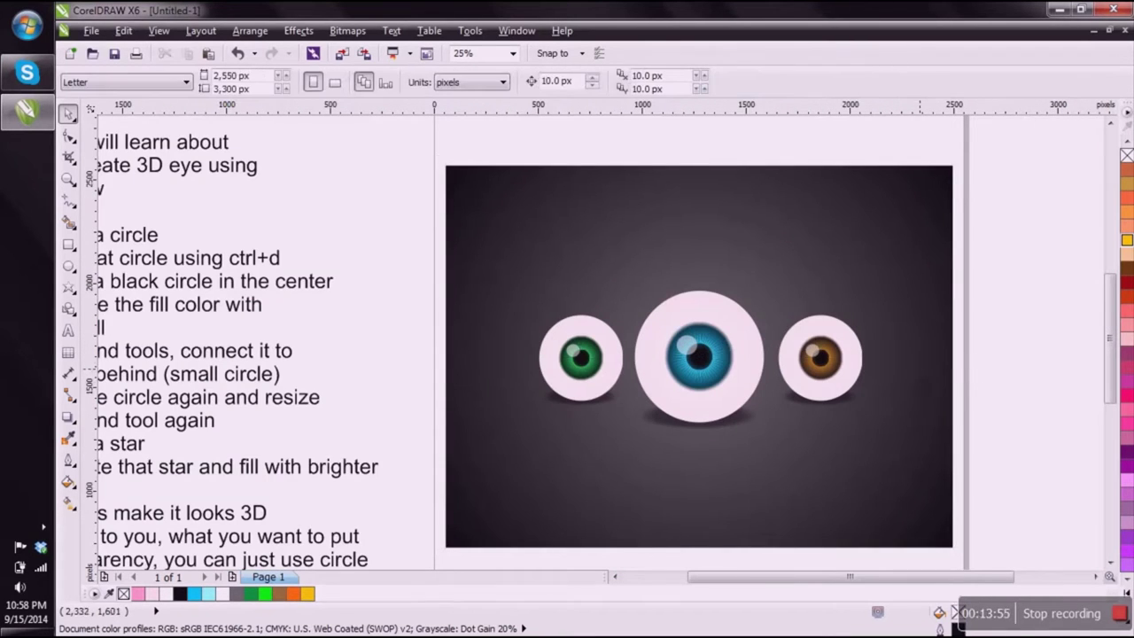
Step: Move the instruction notes closer to the artwork and replace all their text with "and done, Thank you" on two lines
click(278, 297)
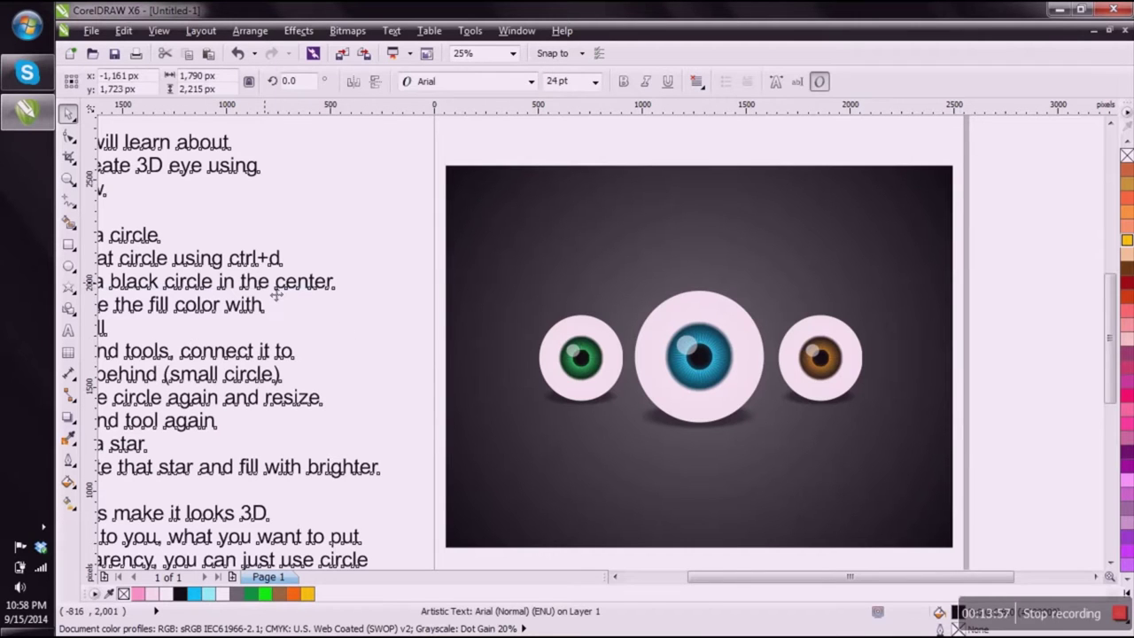
drag(277, 297, 430, 274)
double_click(425, 262)
key(ctrl+a)
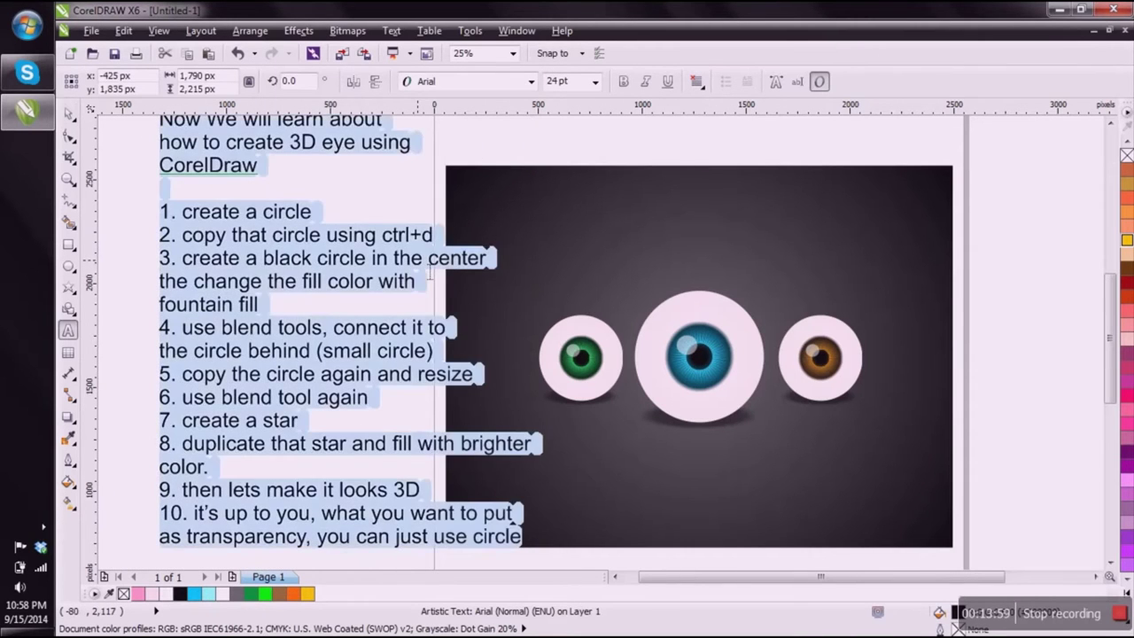
text(and)
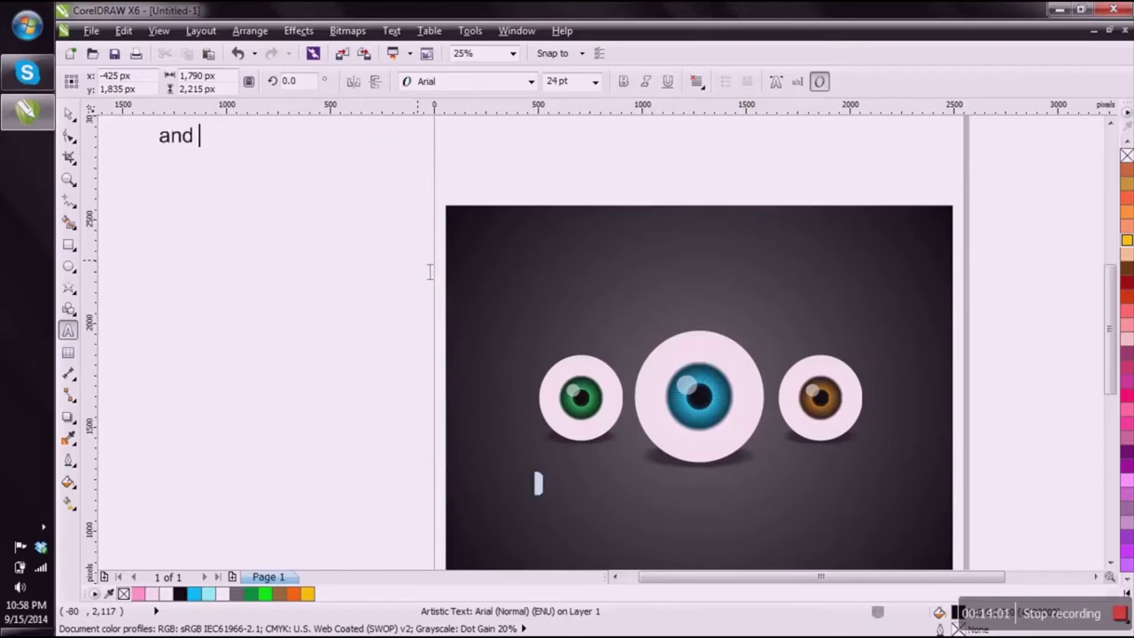
text( done,)
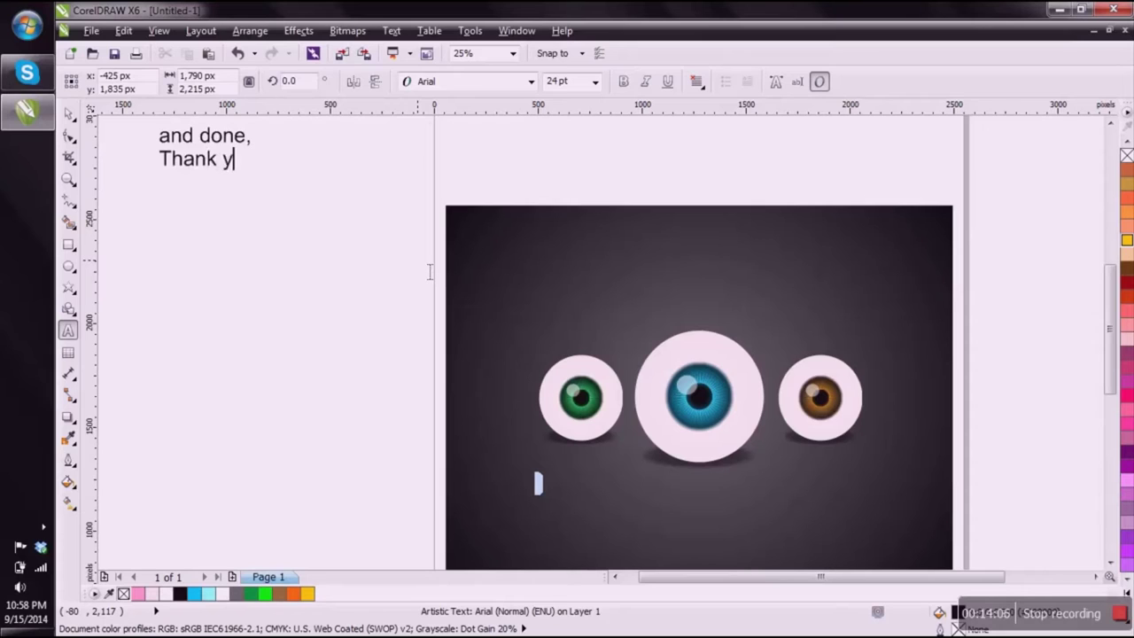
key(Escape)
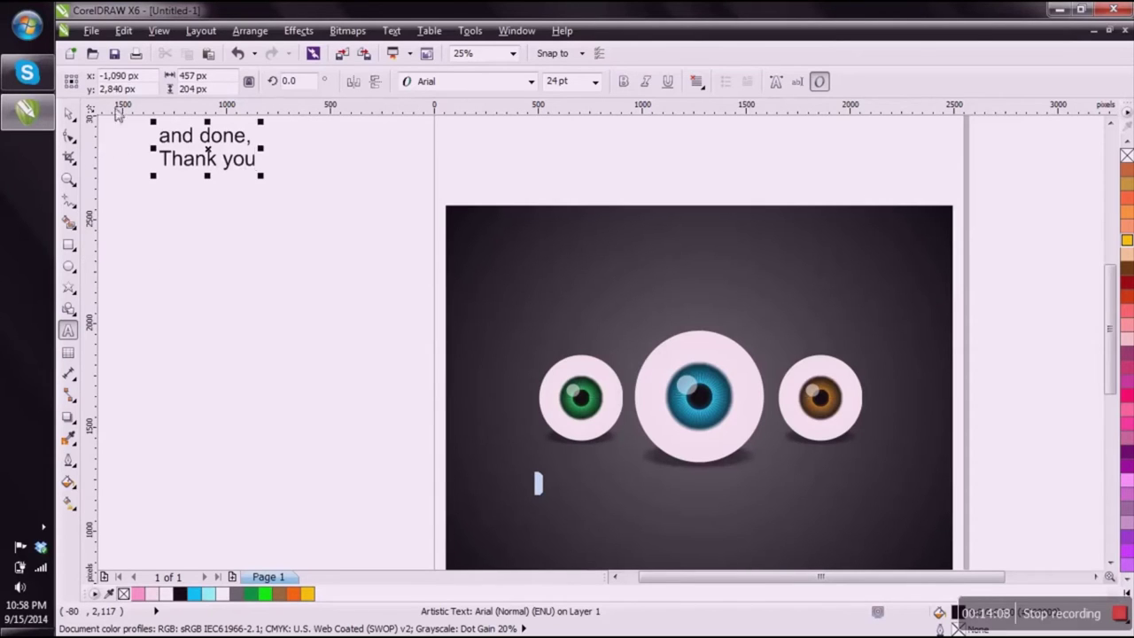
Step: Move the closing text down to sit beside the dark background at the eyes' height and deselect it
click(69, 114)
drag(219, 161, 358, 418)
click(380, 309)
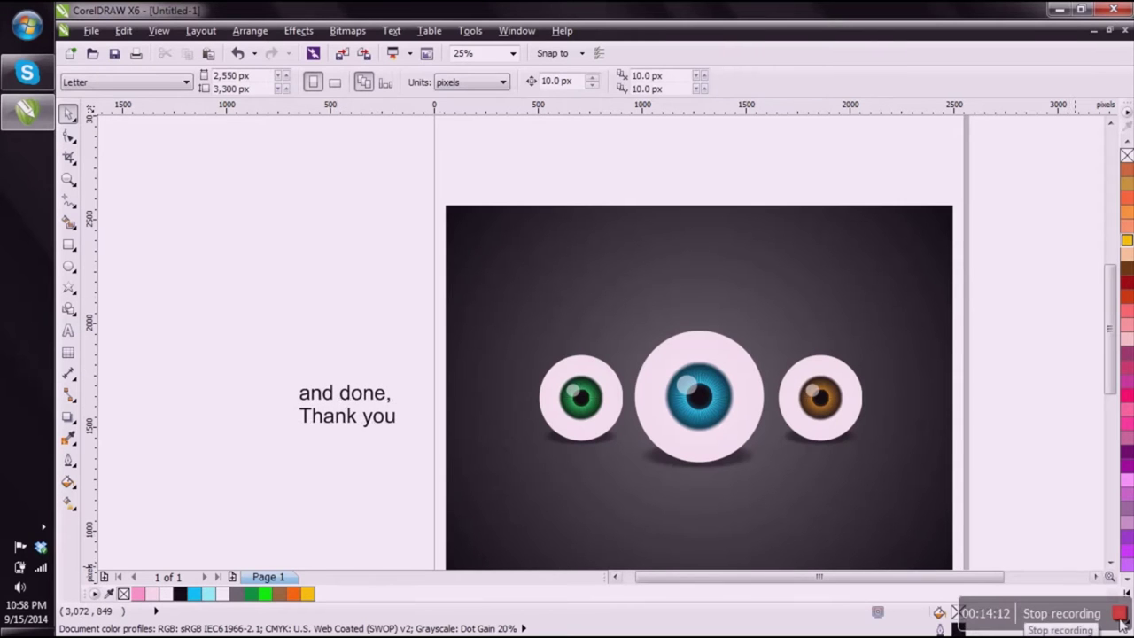